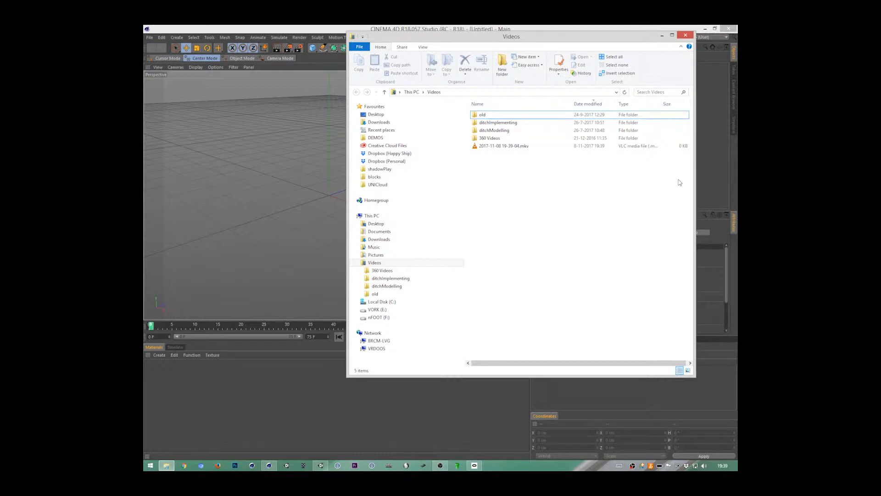
Step: Switch to File Explorer and open the whfosl model folder inside Documents > Blocks > OfflineModels
click(477, 408)
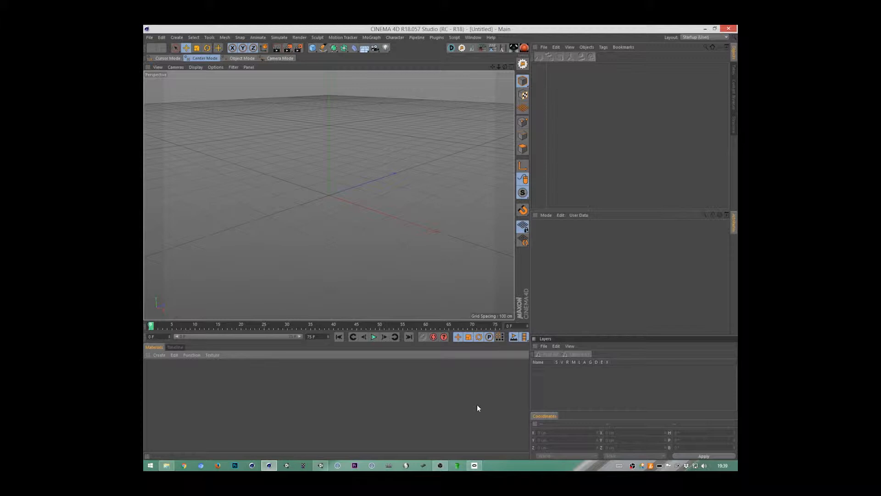
mouse_move(167, 465)
click(171, 464)
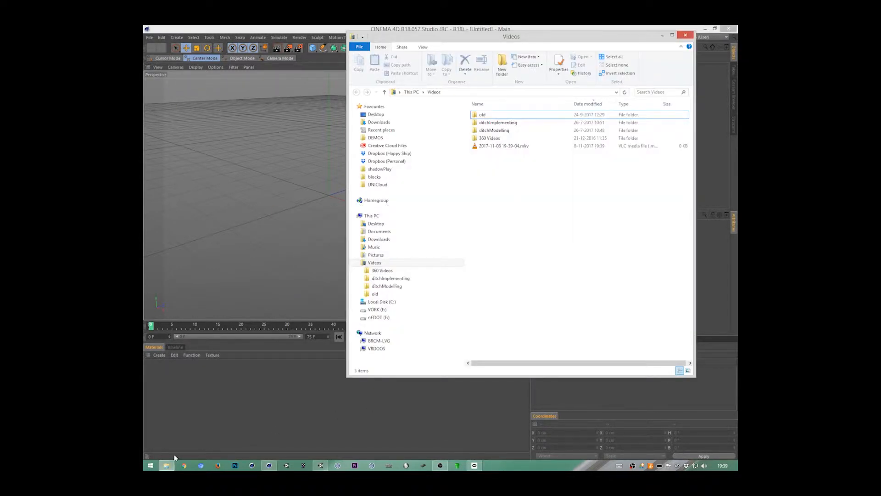
key(alt+Tab)
key(alt+Tab)
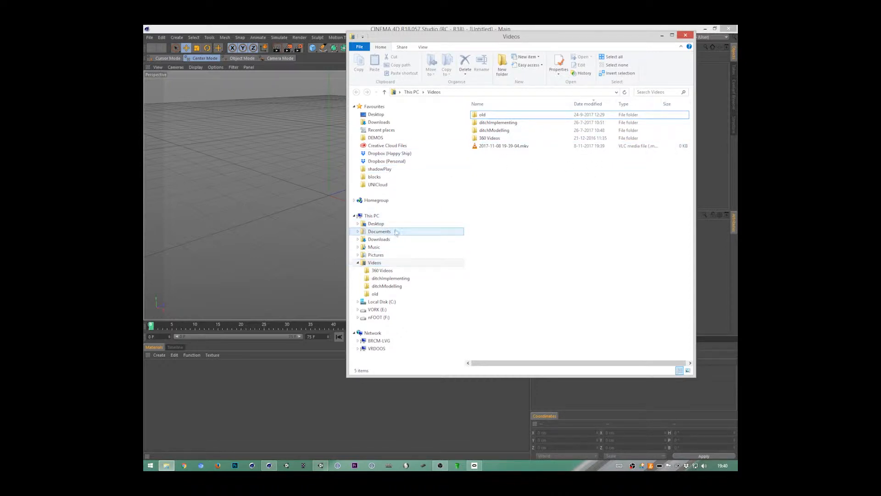
click(441, 232)
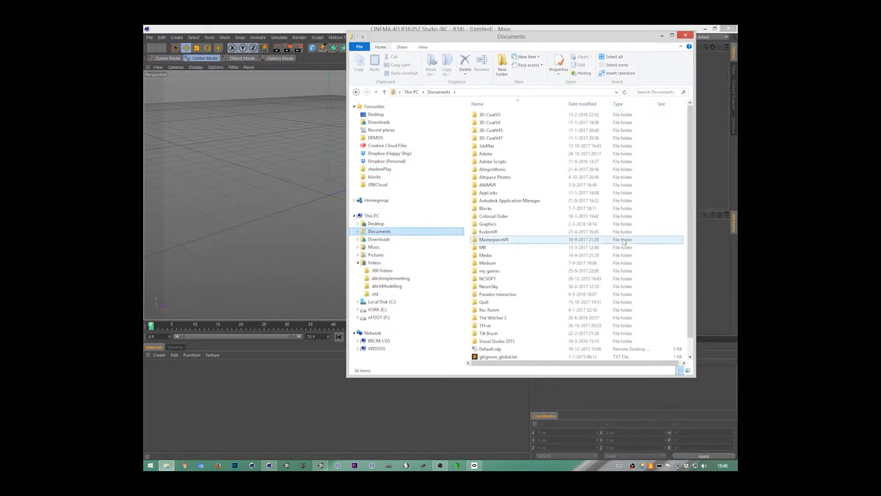
double_click(514, 210)
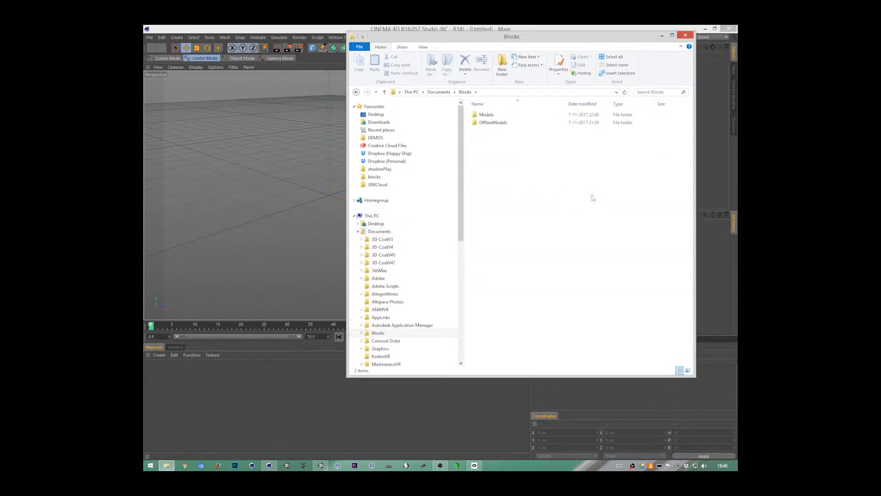
double_click(498, 125)
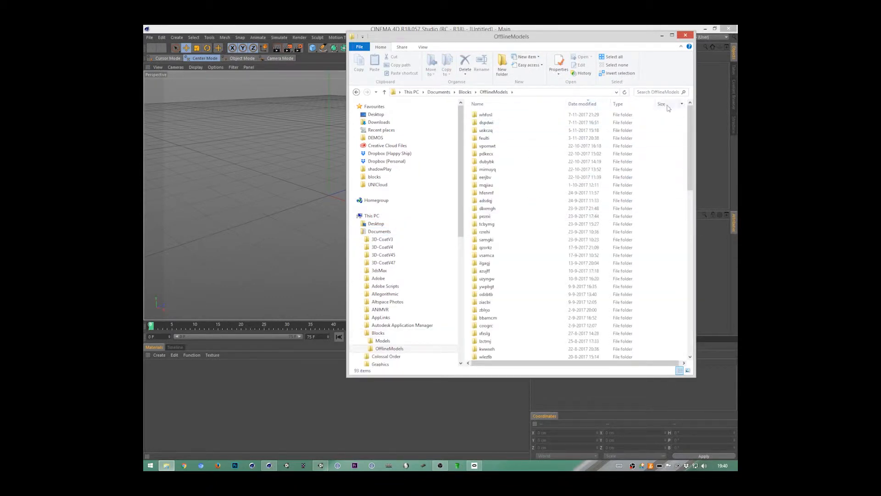
double_click(484, 115)
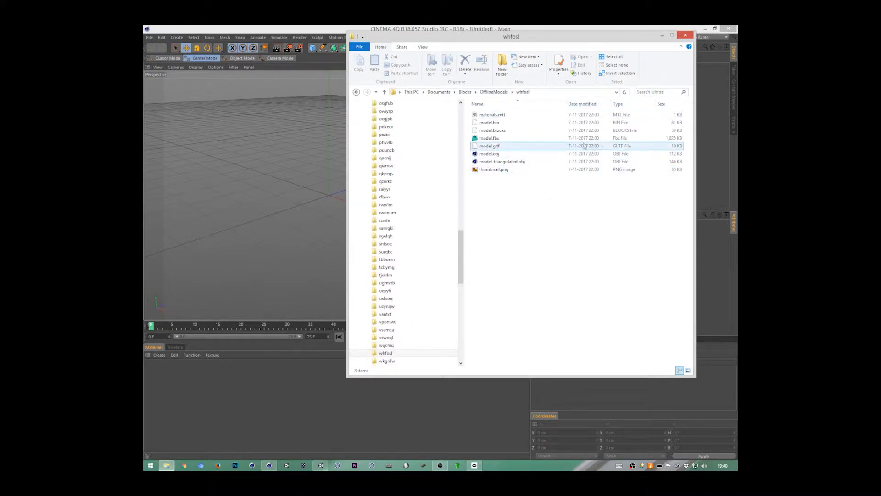
Step: Try to open model.obj in Cinema 4D to reach its OBJ import settings
click(500, 162)
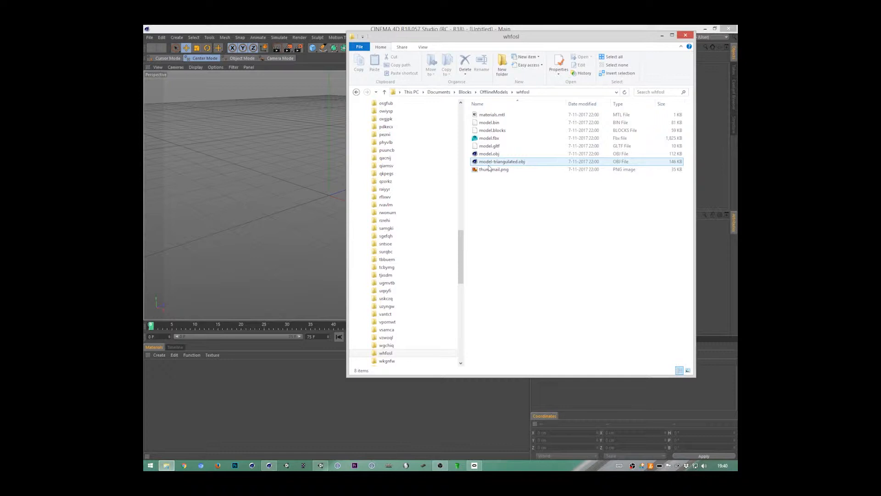
click(503, 154)
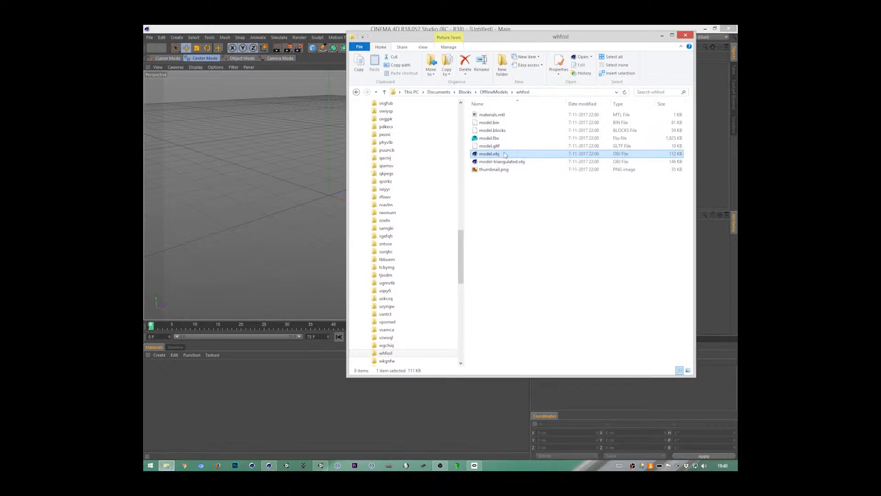
double_click(504, 154)
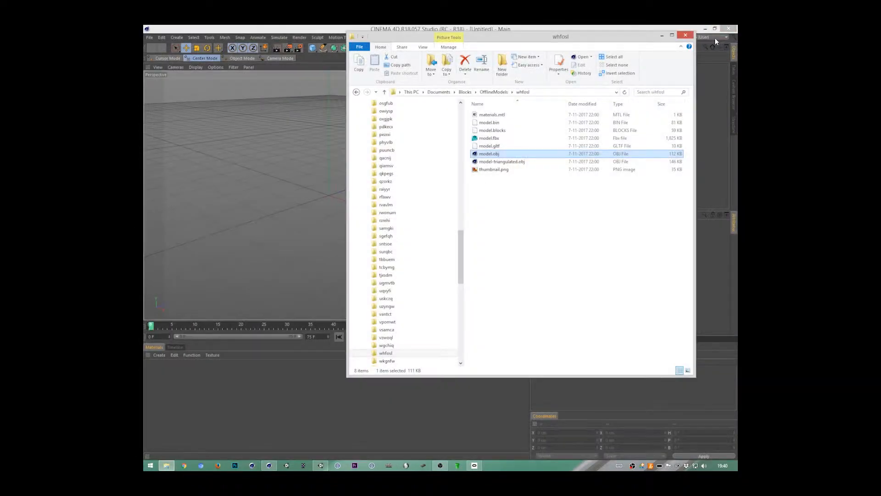
drag(492, 155, 702, 139)
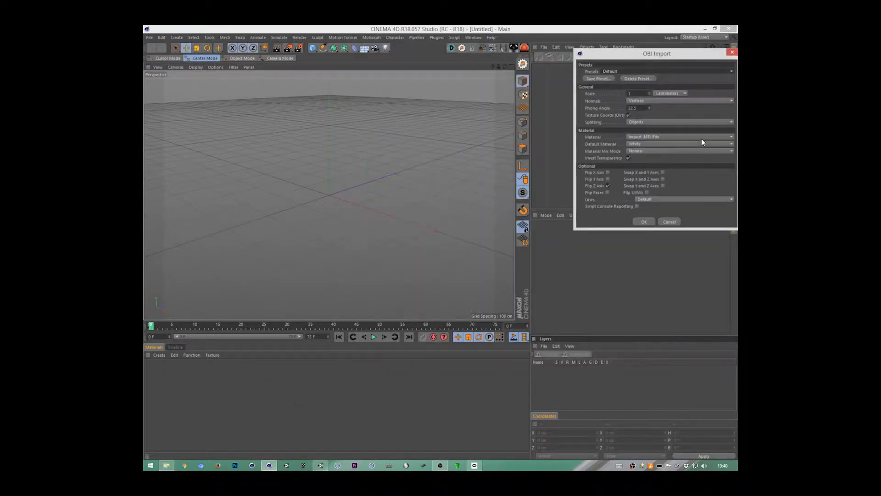
drag(634, 58, 368, 136)
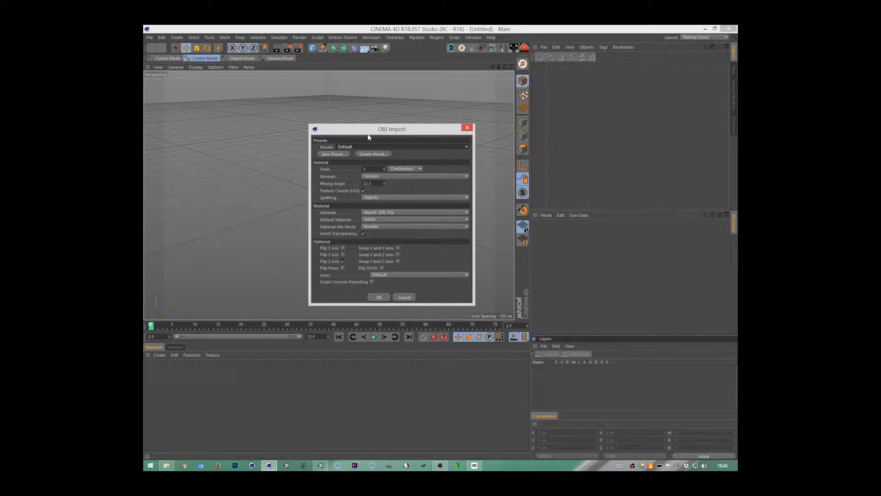
key(alt+Tab)
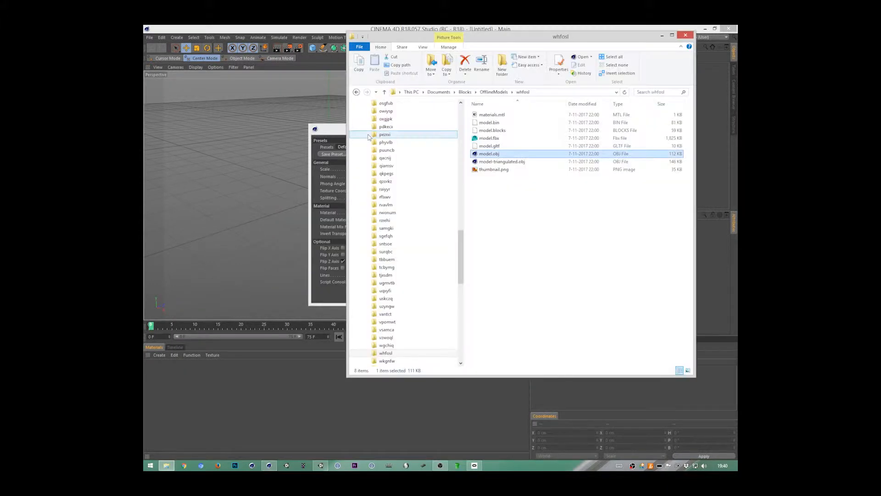
double_click(500, 155)
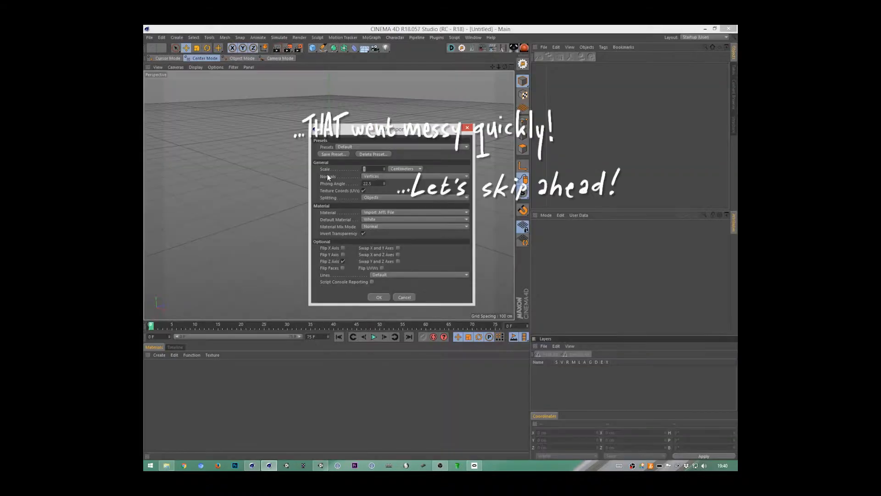
Step: Import model.obj with changed OBJ import settings and select the imported model.obj null
text(11)
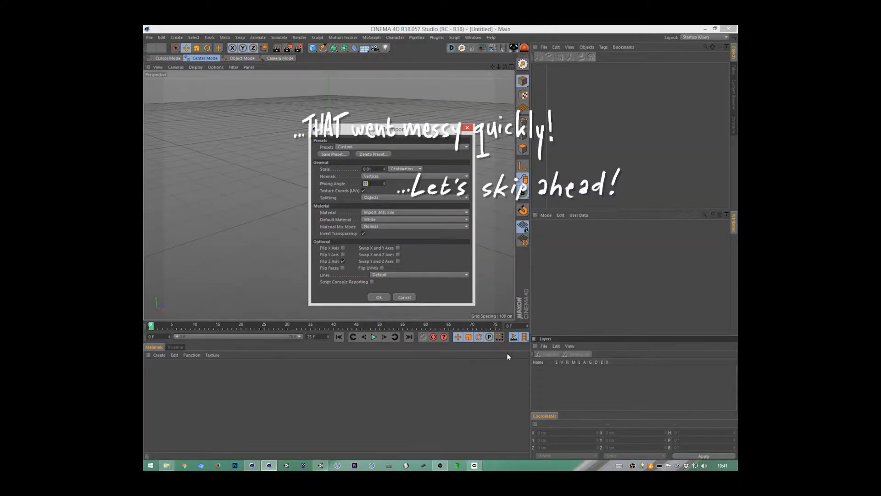
click(381, 297)
click(553, 67)
key(s)
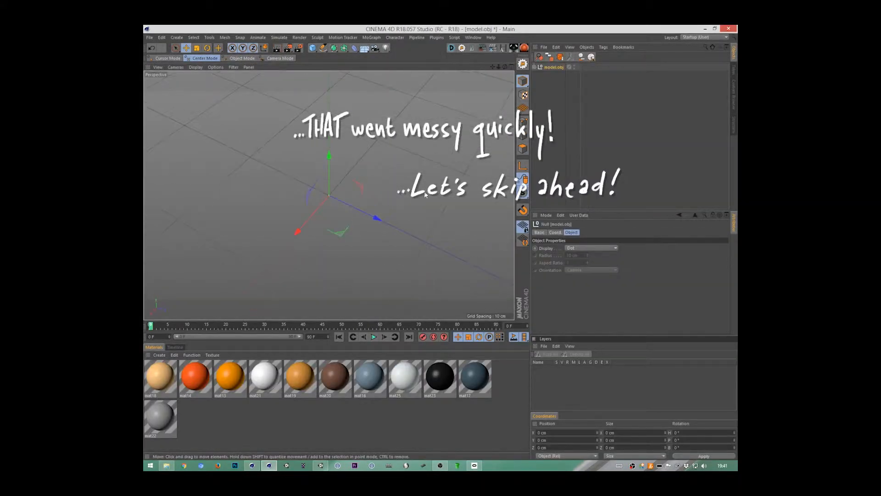
key(ctrl+d)
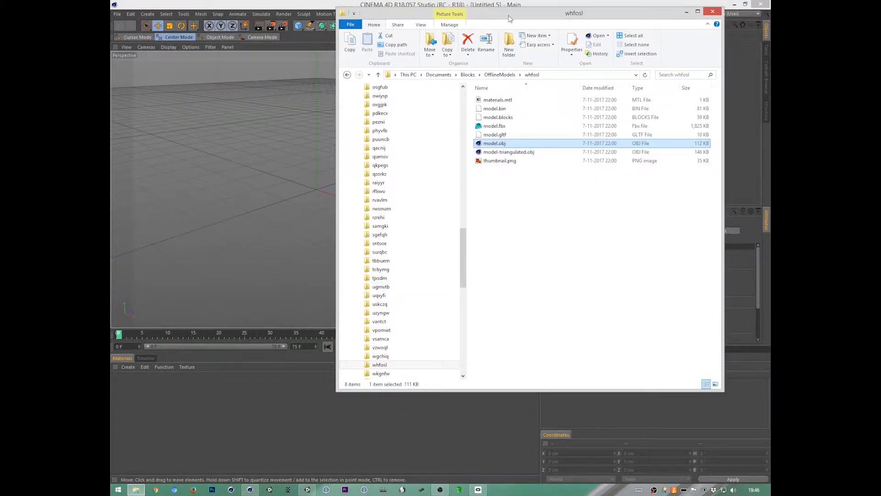
Step: Bring model.obj from the whfosl folder into Cinema 4D, choosing the Blocks import preset and a scale of 100 centimeters
drag(508, 17, 506, 35)
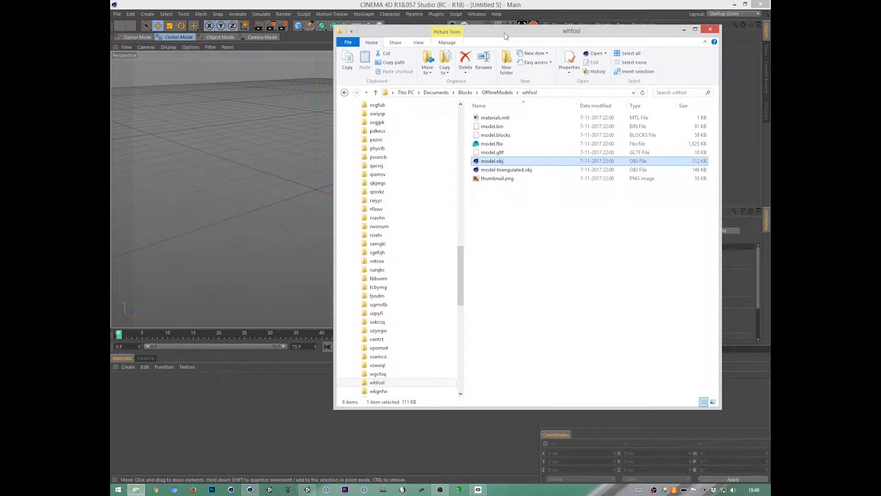
drag(598, 35, 486, 38)
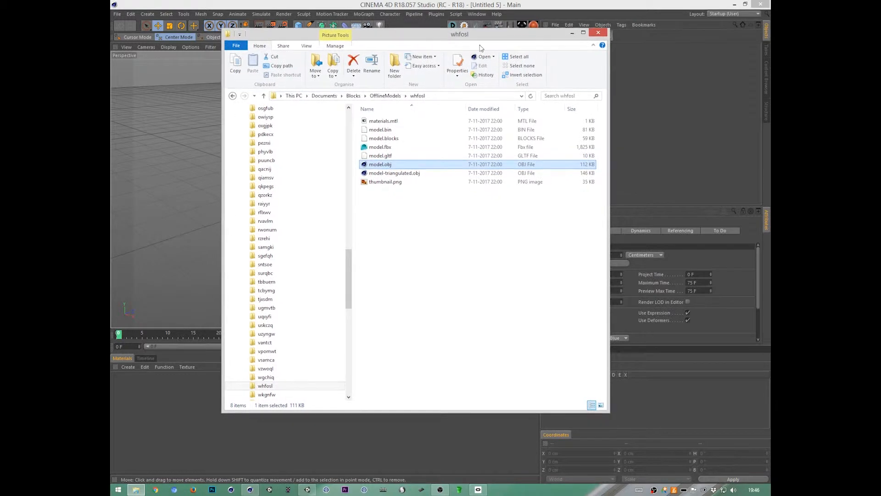
drag(384, 167, 686, 128)
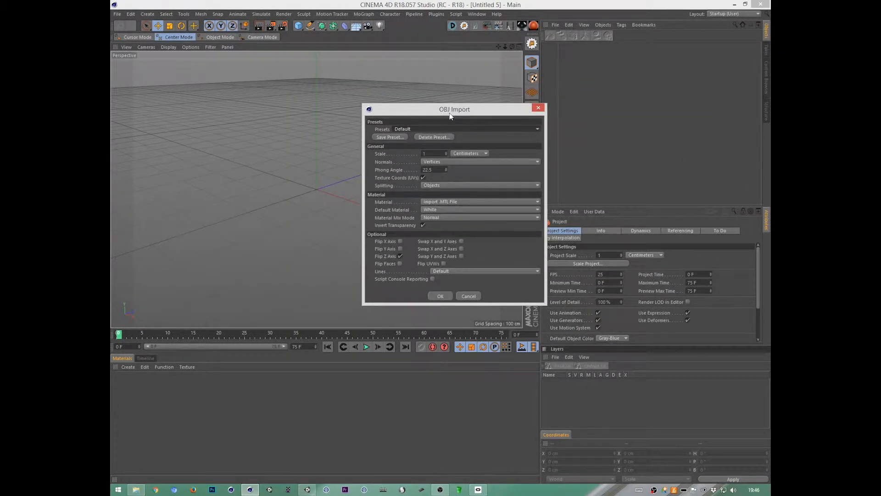
click(527, 129)
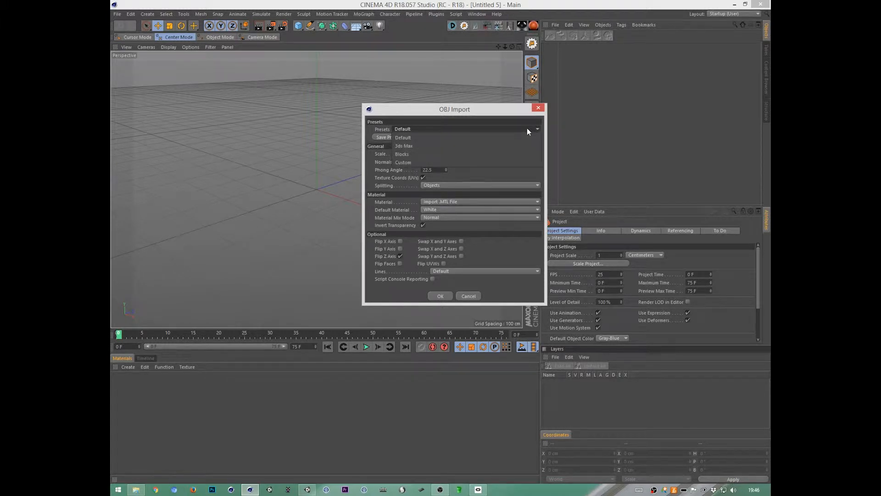
click(488, 154)
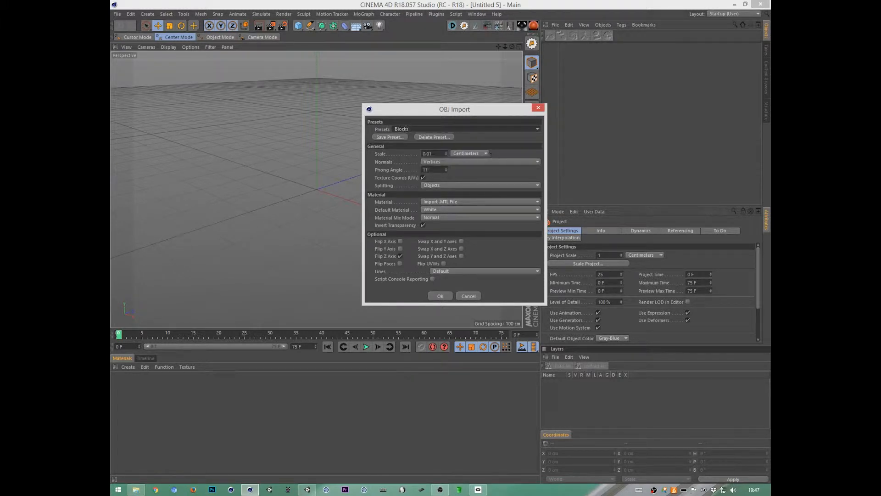
drag(435, 154, 390, 154)
text(100)
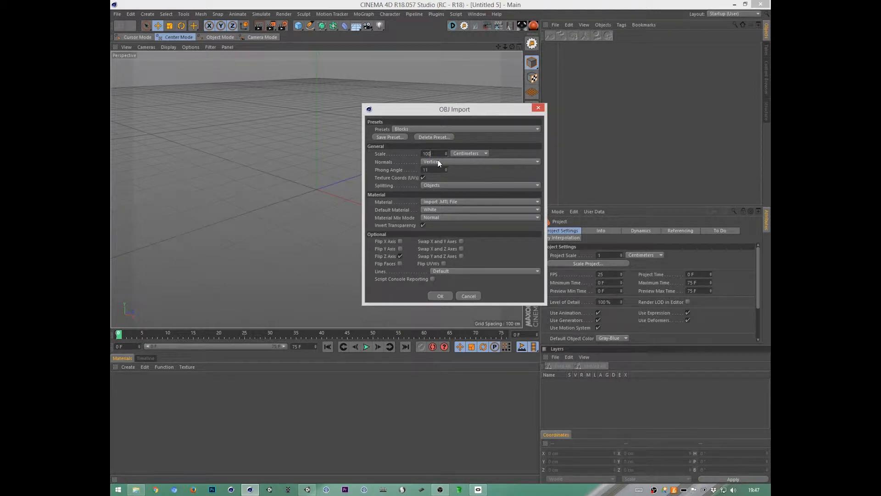
Step: Save the import settings over the existing Blocks preset and import the model with them
click(398, 137)
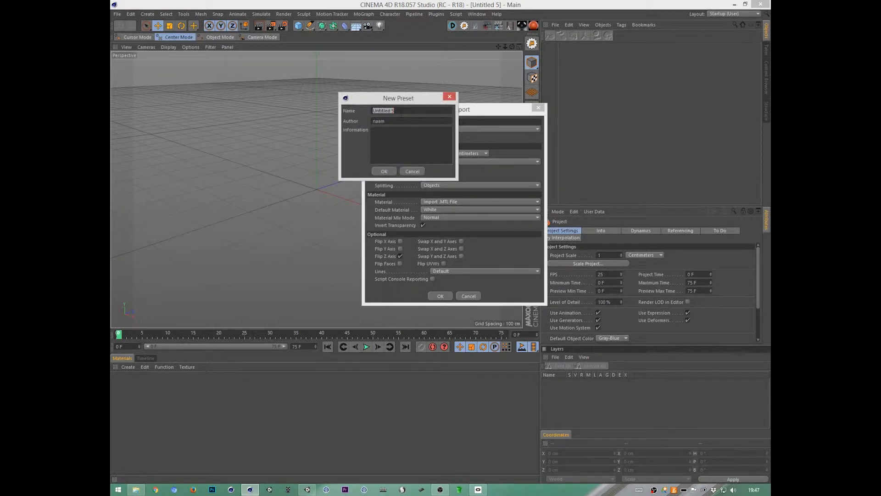
text(Blocks)
click(384, 172)
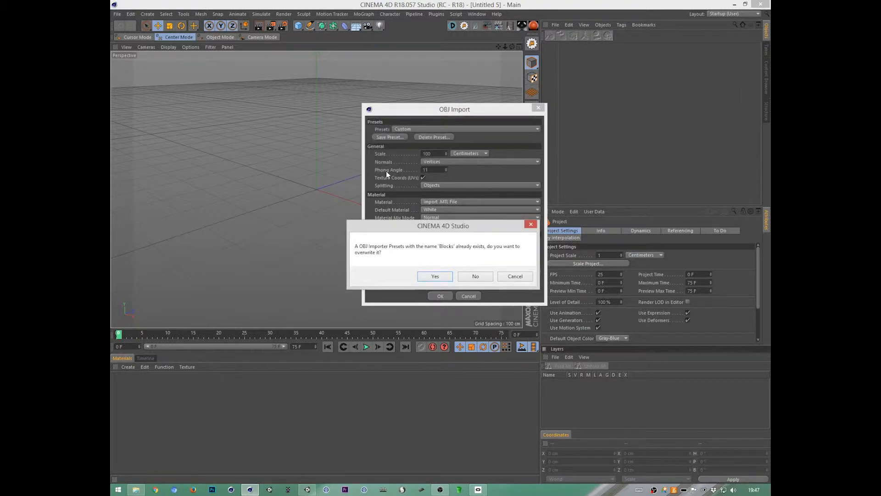
click(434, 277)
click(440, 296)
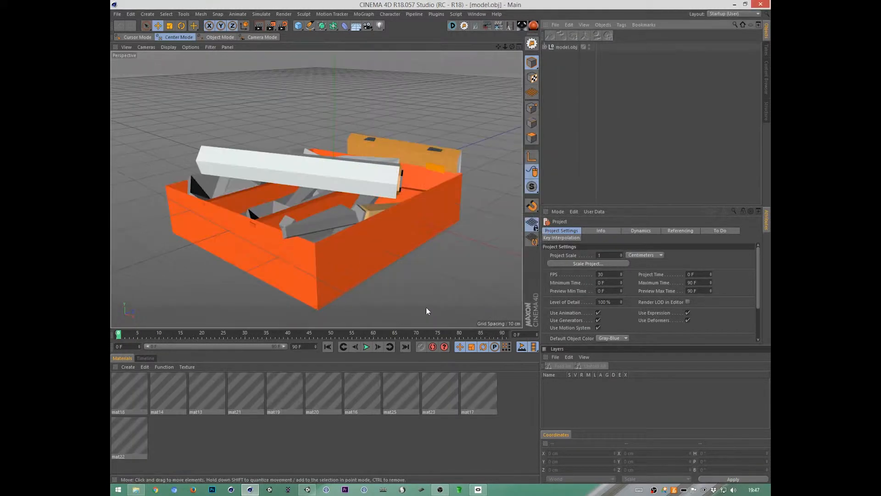
Step: Examine the imported drawer model from several sides, checking the size of its meshes and which part each one covers
click(387, 239)
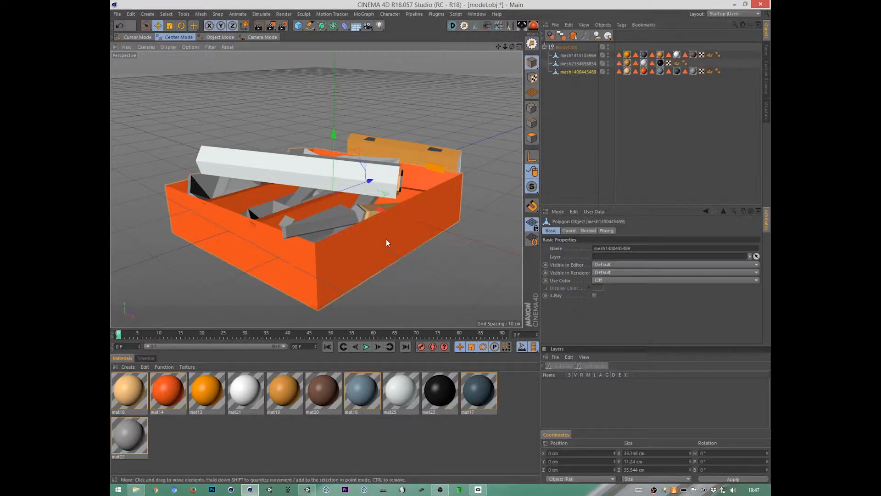
alt+drag(387, 243, 571, 257)
scroll(445, 254, down, 5)
alt+drag(445, 255, 415, 268)
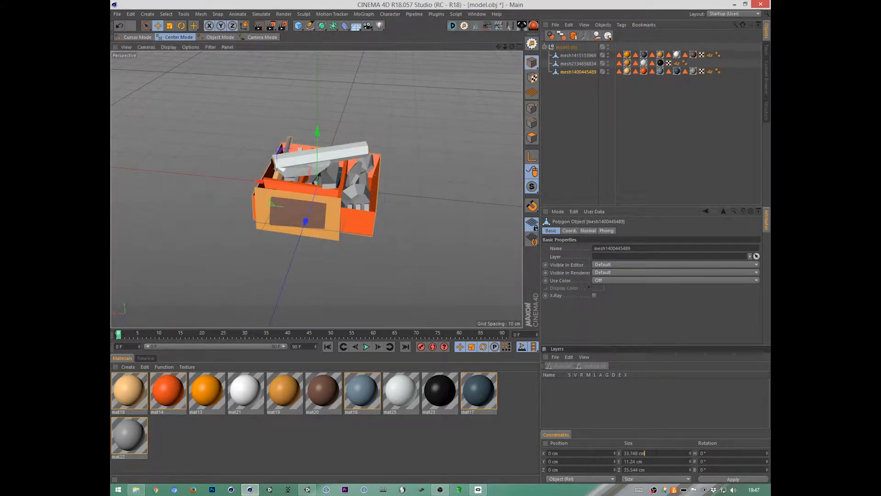
click(645, 469)
alt+drag(401, 280, 415, 220)
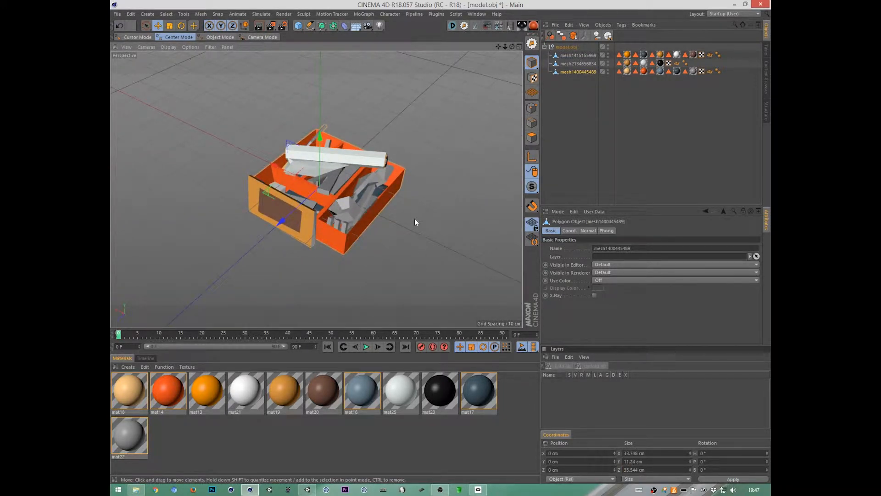
click(580, 63)
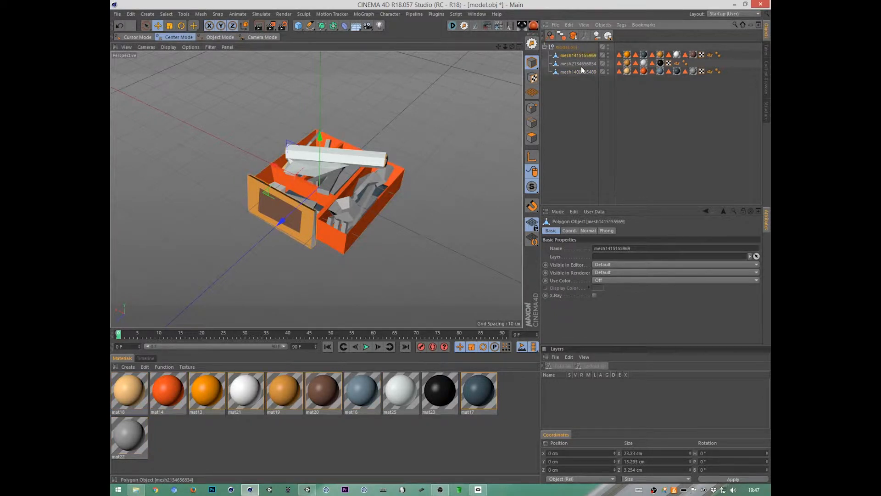
click(580, 72)
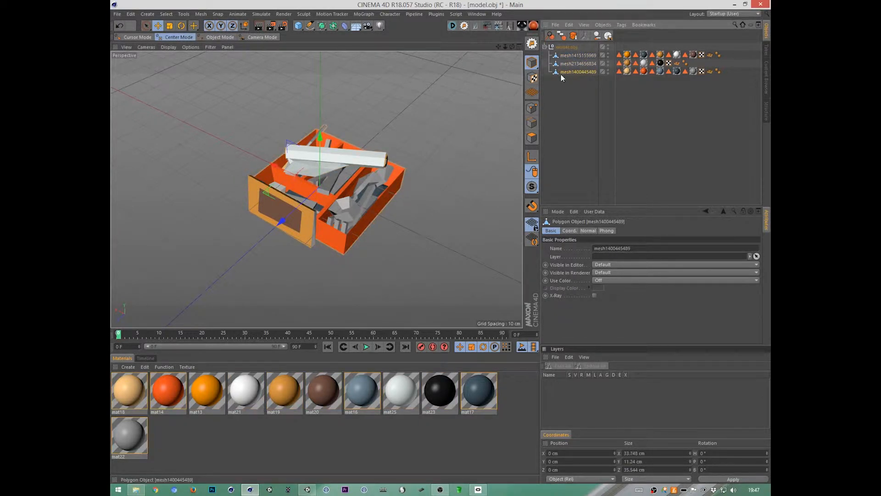
scroll(406, 241, up, 4)
alt+drag(450, 230, 453, 246)
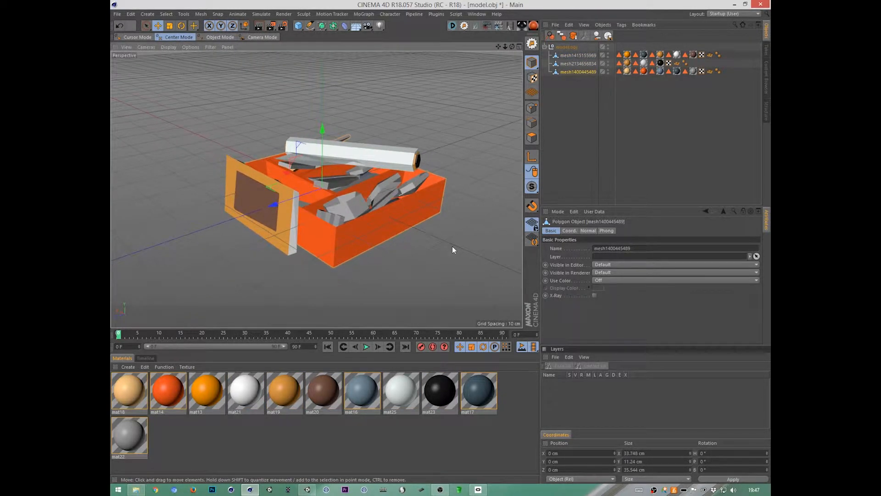
Step: Move the three meshes out of the model.obj null and delete the empty null
click(585, 55)
shift+click(583, 71)
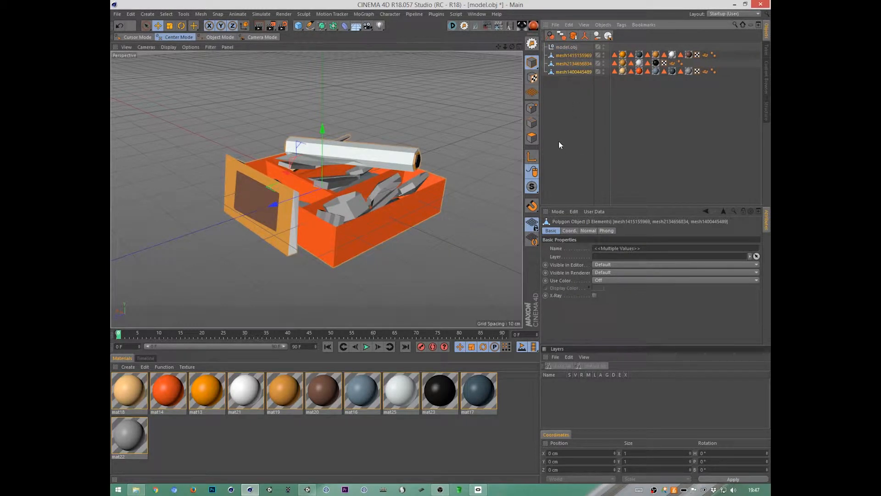
click(574, 48)
key(shift+g)
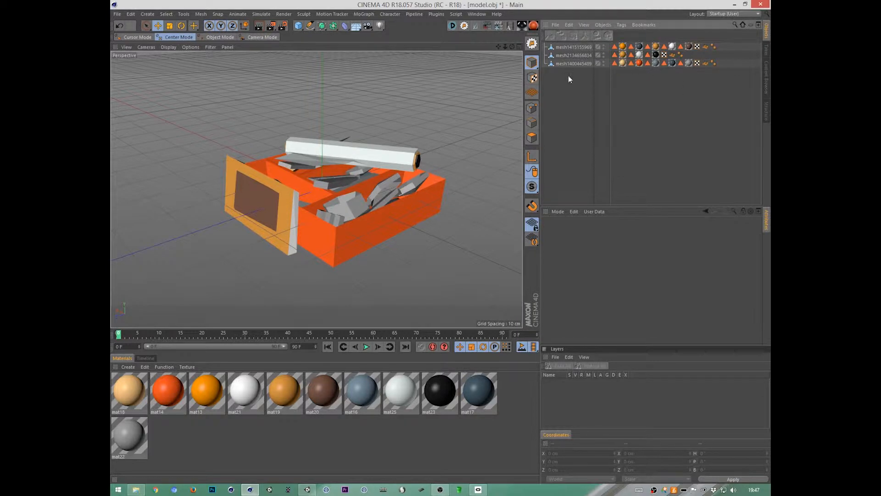
Step: Delete the Normal tags from all three meshes
drag(570, 78, 548, 26)
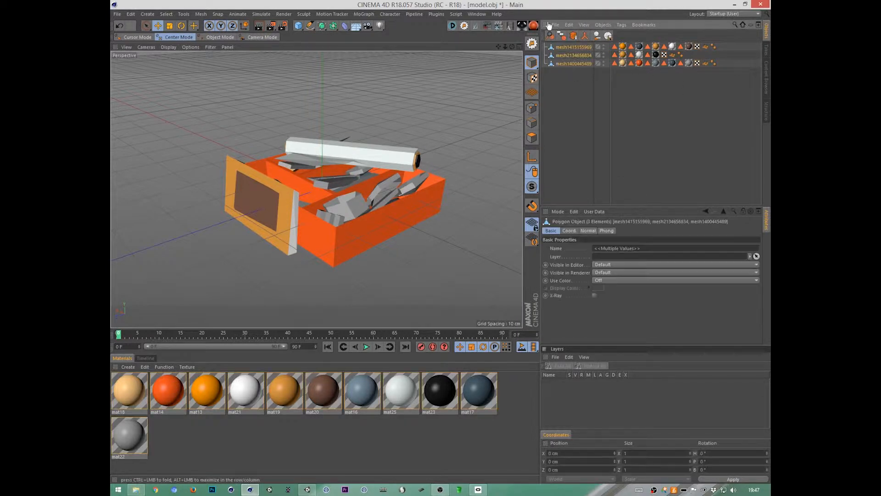
click(706, 47)
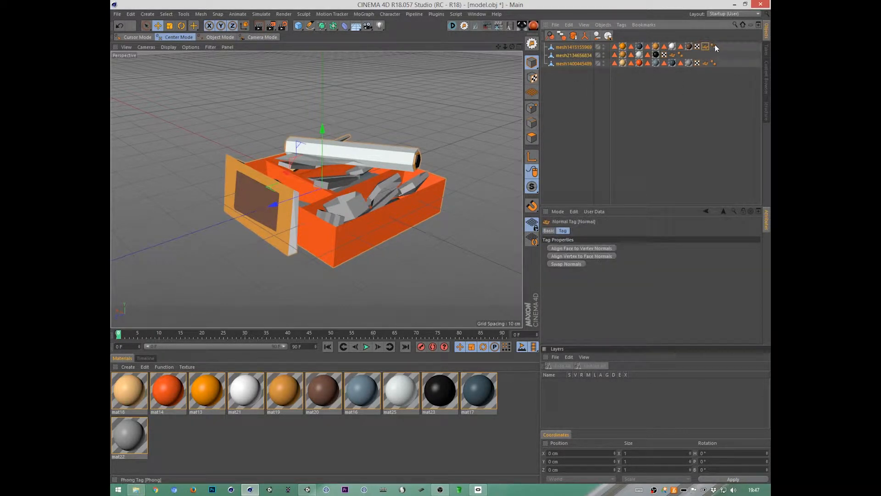
ctrl+click(673, 55)
ctrl+click(706, 64)
key(Delete)
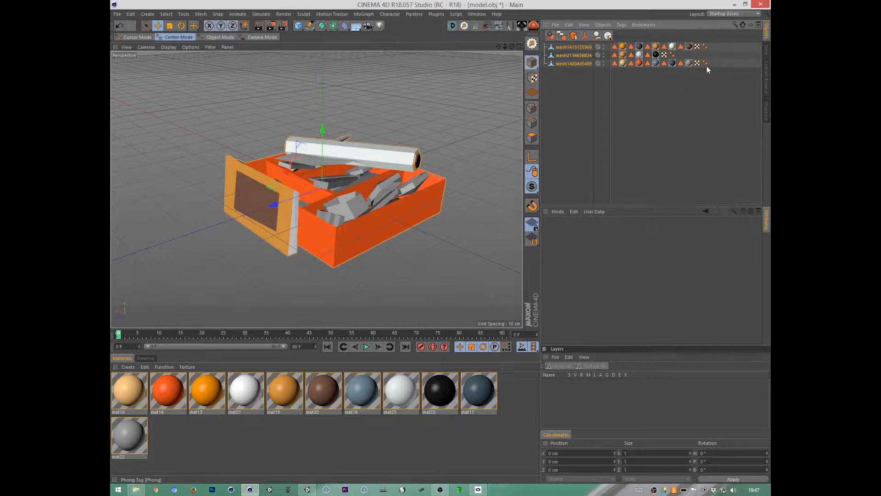
Step: Examine which part of the drawer each of the three meshes covers, and look over the imported materials
click(572, 47)
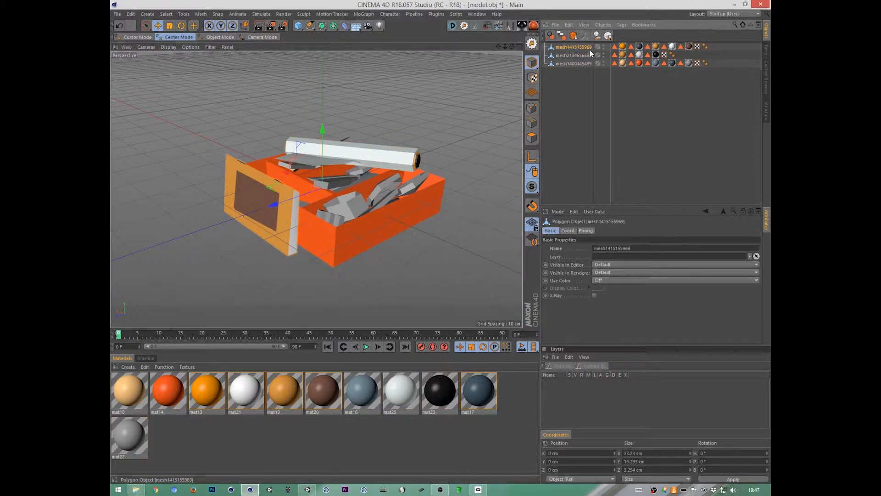
click(624, 156)
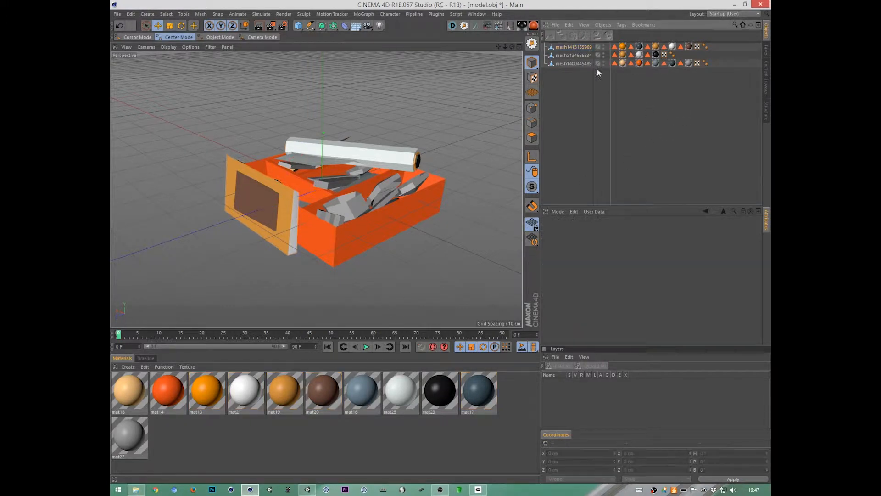
click(499, 201)
click(579, 49)
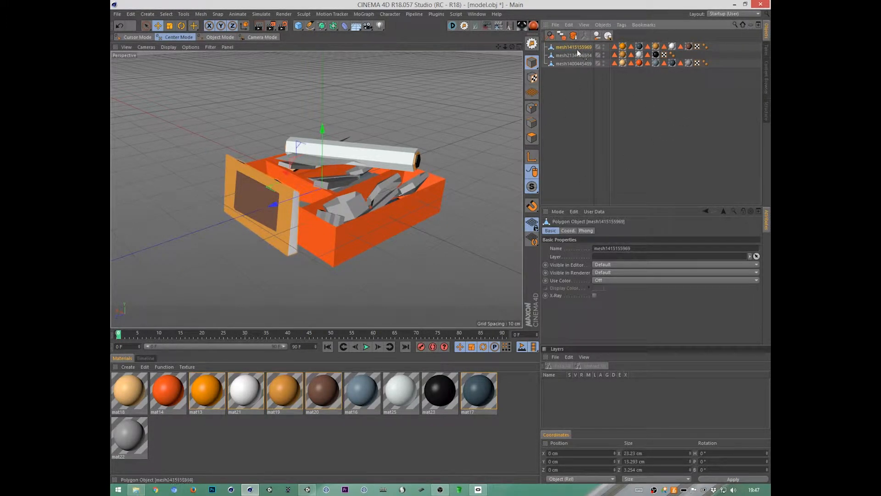
click(581, 57)
click(581, 62)
click(581, 56)
click(582, 49)
click(582, 57)
click(582, 63)
alt+drag(499, 205, 437, 211)
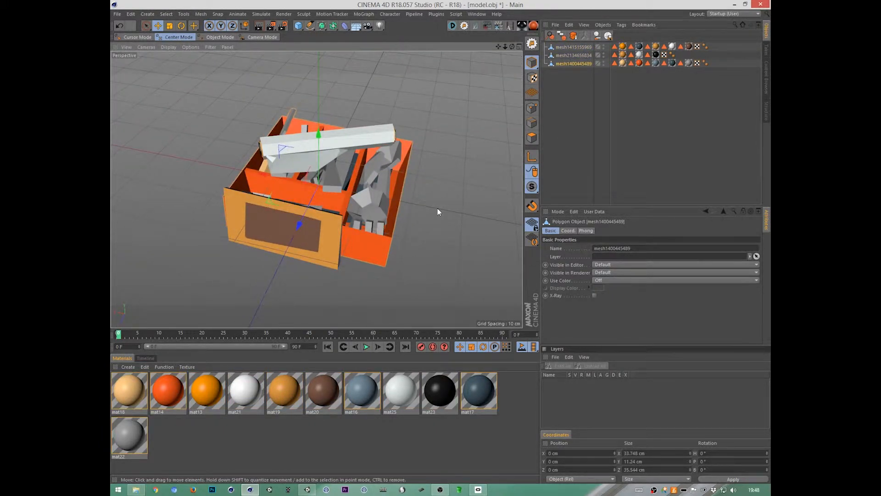
click(576, 46)
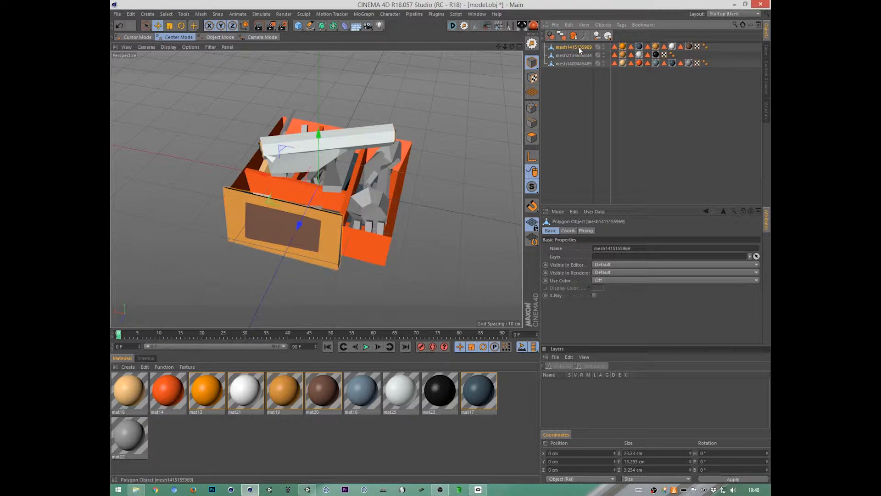
click(502, 389)
key(ctrl+a)
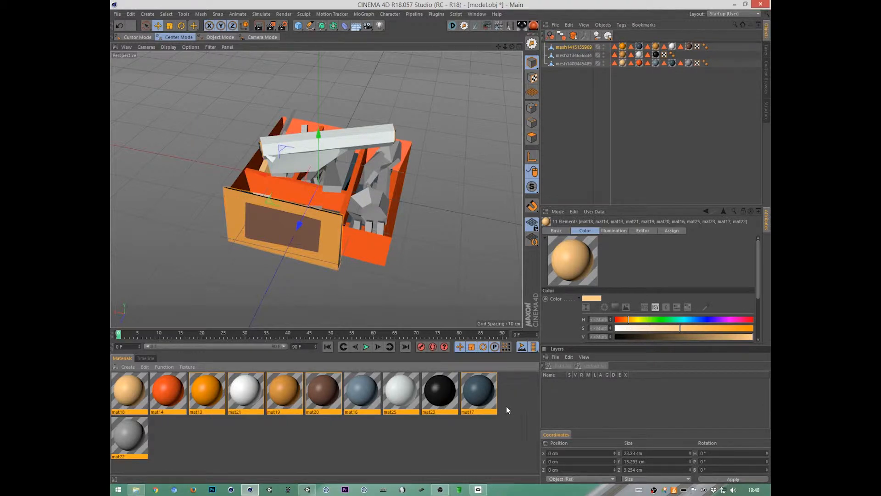
drag(506, 406, 385, 447)
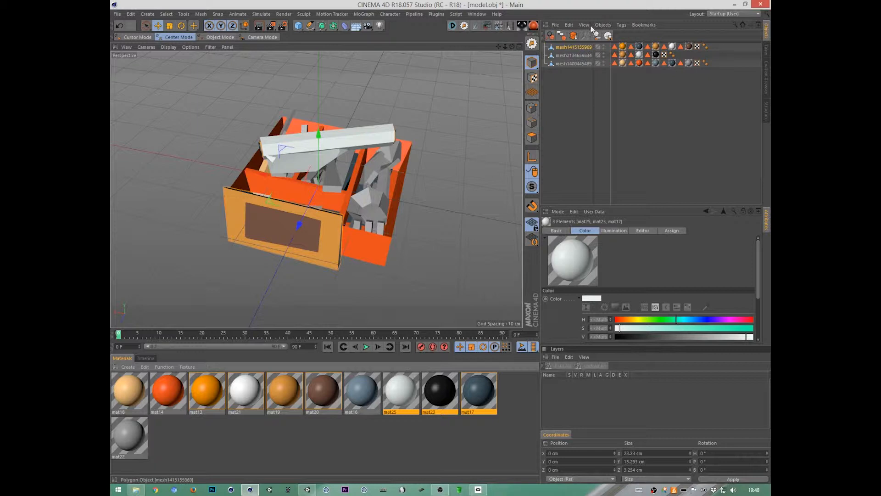
Step: Rename the three meshes toasterManual, cellophane and bestekBak, matching the part each one covers
alt+drag(444, 255, 437, 208)
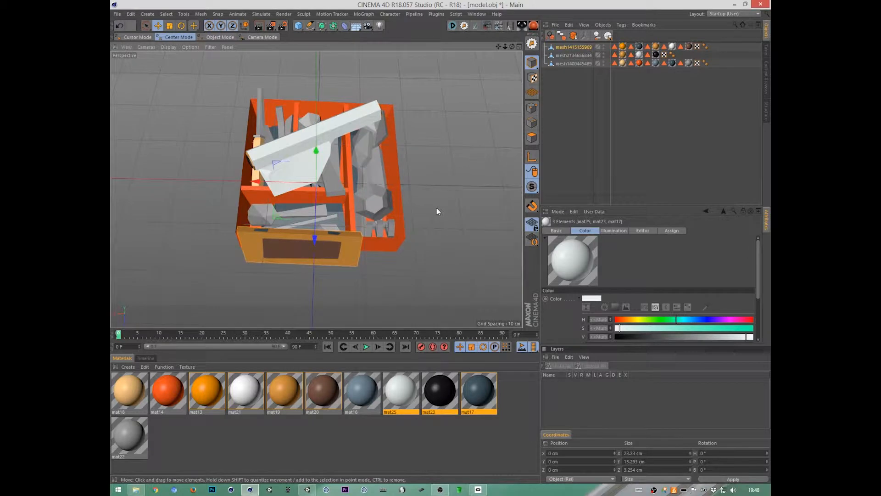
double_click(578, 47)
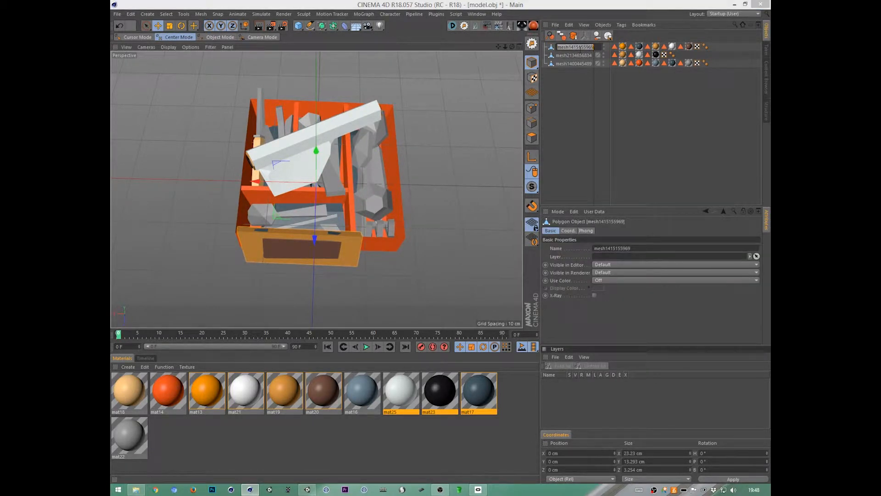
text(toasterManual)
key(Tab)
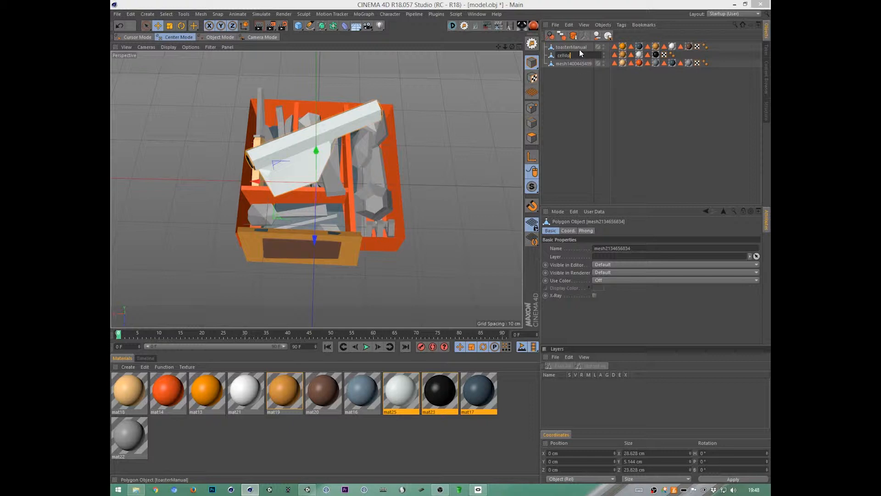
text(ne)
key(Tab)
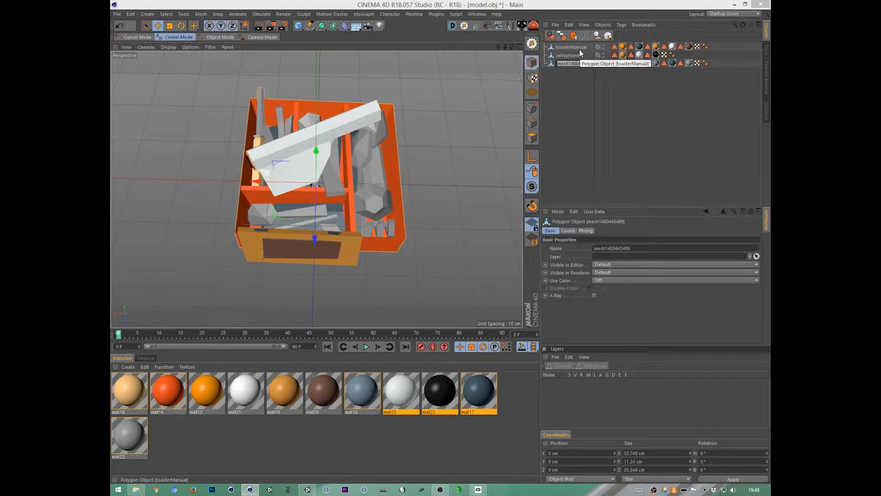
text(te)
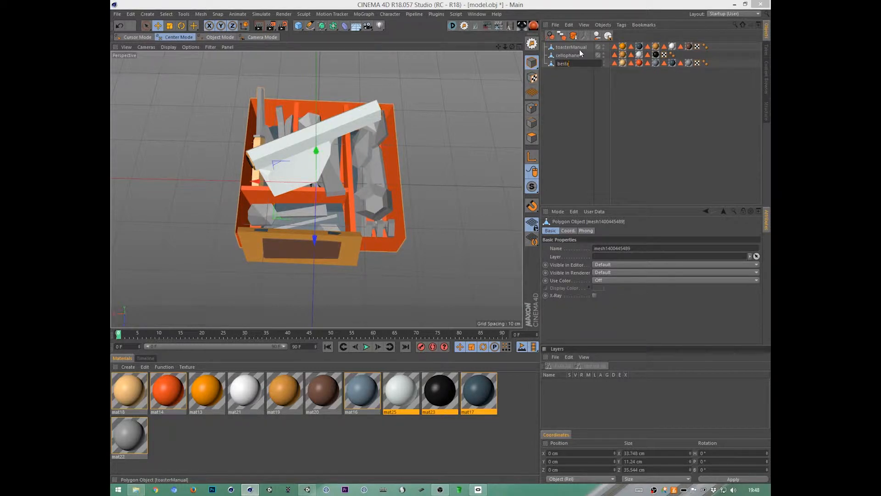
text(stekBak)
key(Return)
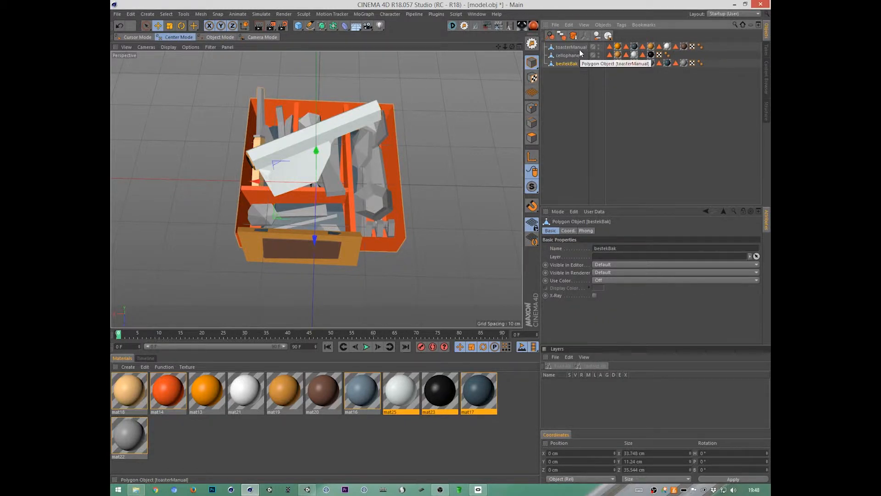
Step: Select all points of the three meshes and move them up in the front view so the drawer's base rests on the ground axis
key(F4)
scroll(451, 294, down, 6)
alt+middle_drag(456, 293, 390, 242)
key(F3)
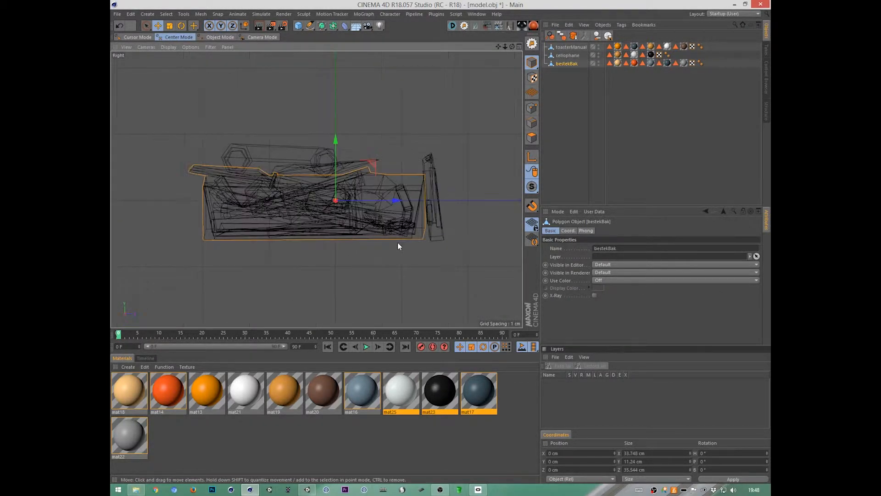
key(F4)
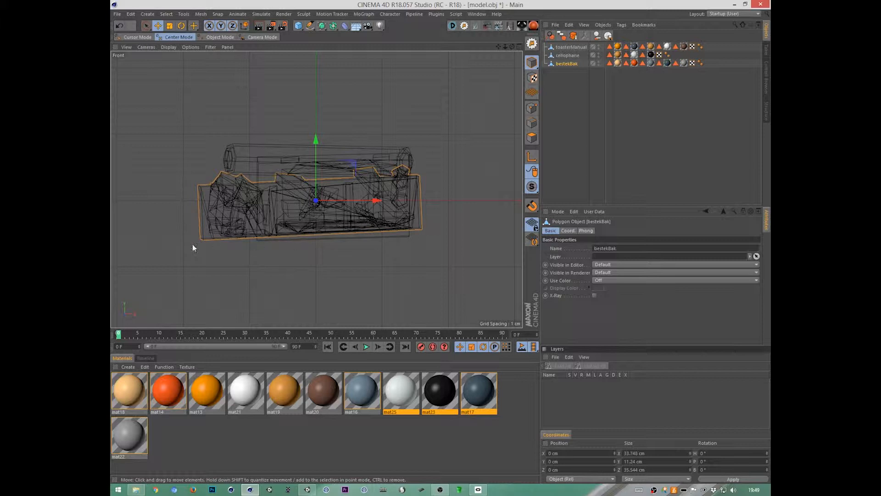
click(531, 108)
drag(573, 102, 554, 25)
key(ctrl+a)
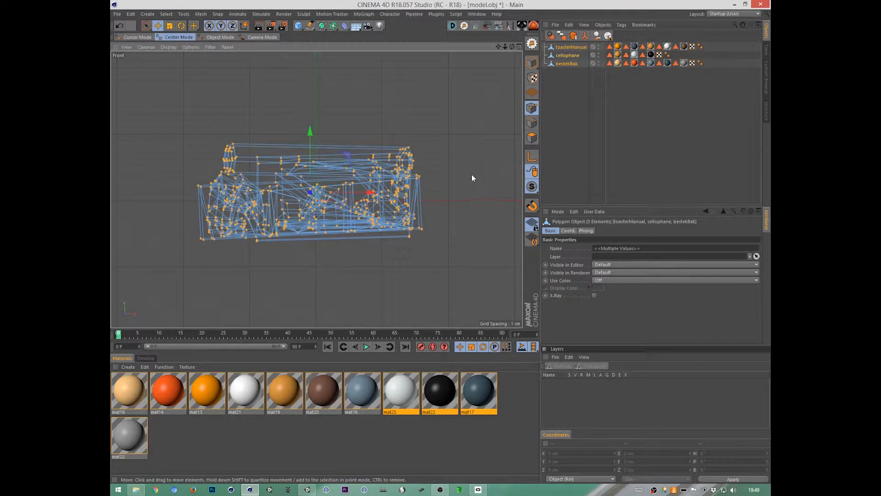
drag(458, 245, 474, 214)
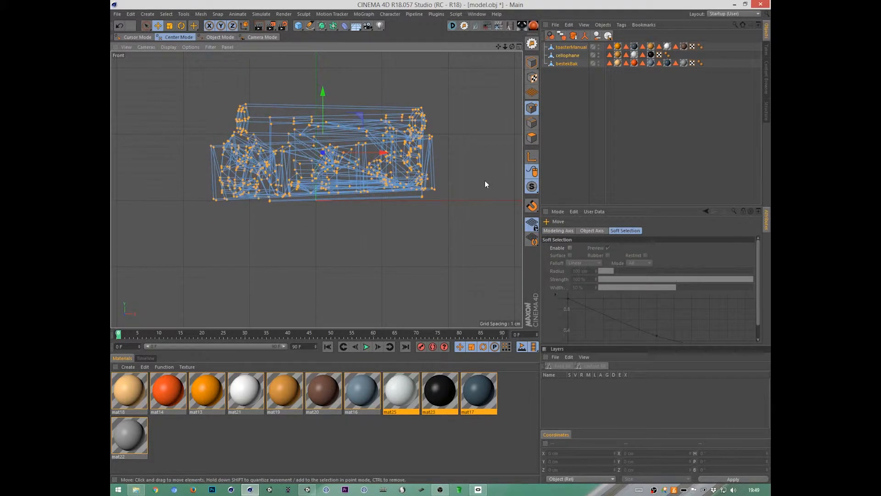
Step: Rotate all points slightly in the front and right views to level the drawer, adjusting their height to the ground axis
key(r)
drag(485, 180, 486, 191)
key(e)
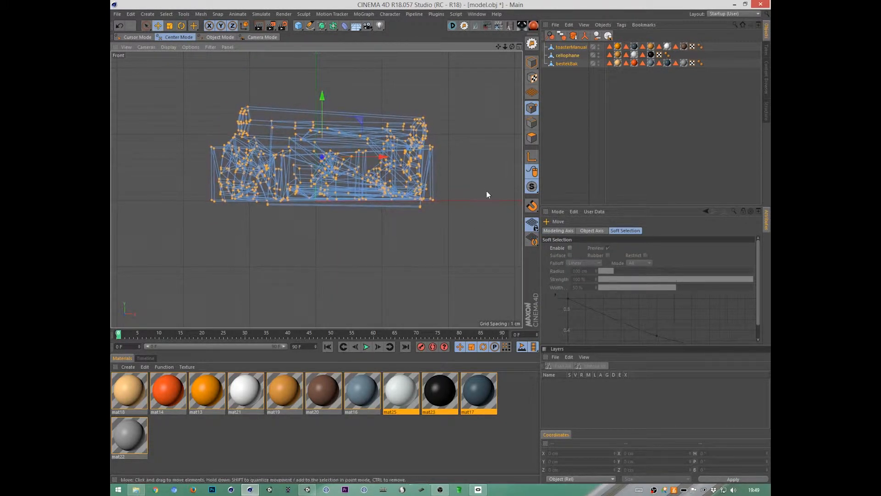
key(F3)
alt+middle_drag(462, 252, 461, 266)
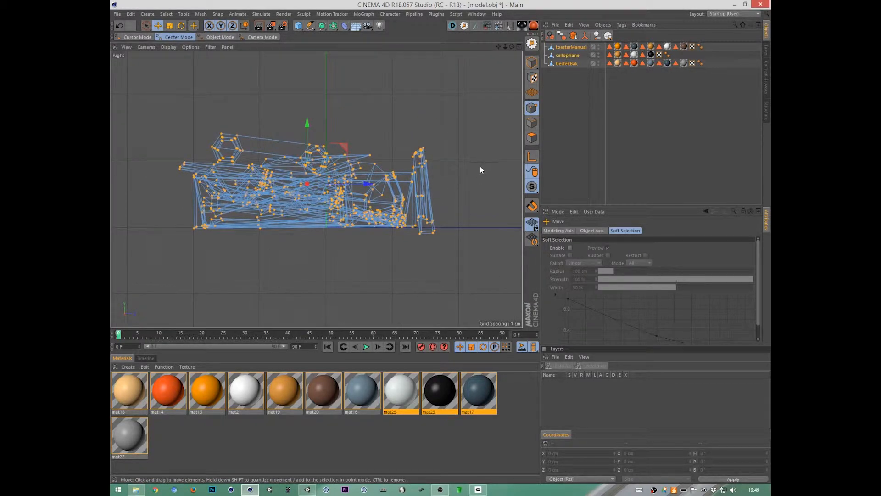
key(r)
drag(481, 166, 482, 164)
Step: Rotate all points slightly in the top view so the drawer's sides run parallel to the world axes
key(F2)
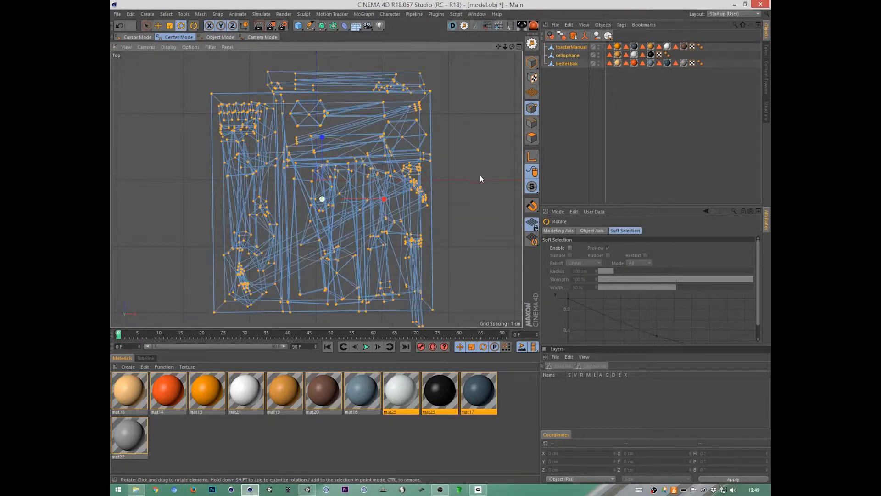
drag(479, 125, 486, 124)
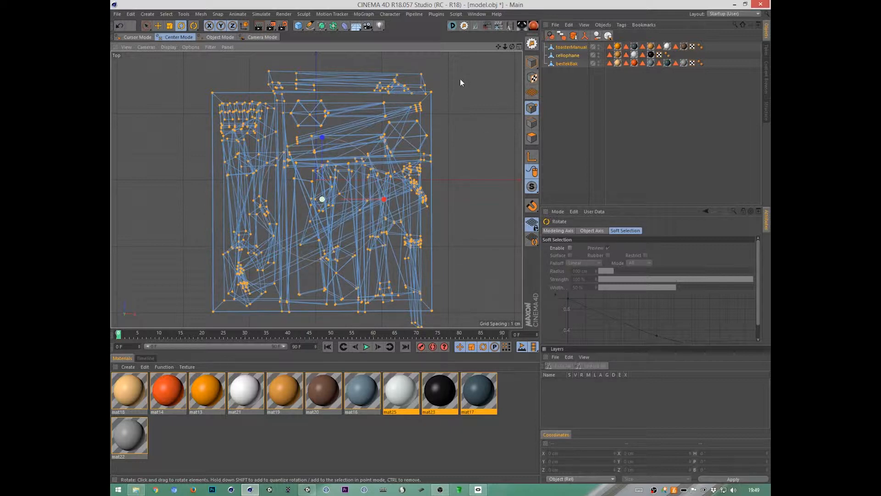
drag(460, 78, 463, 76)
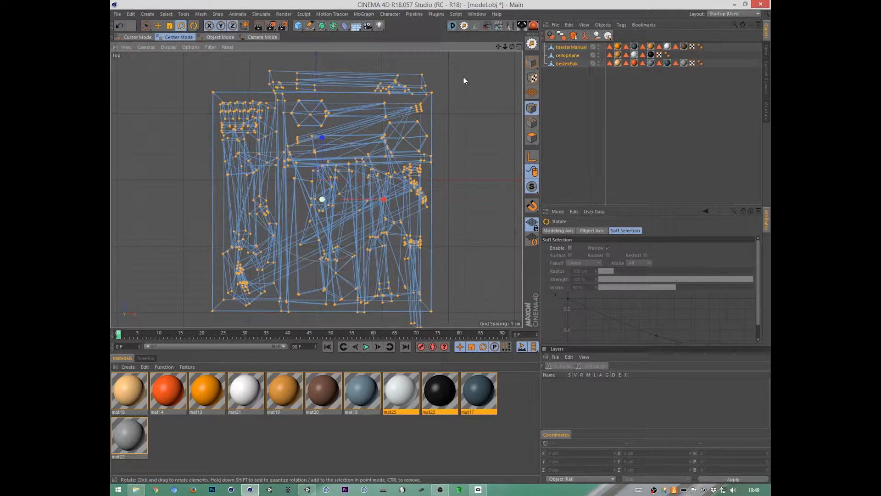
Step: Rotate and reposition only the toasterManual points in the right, top and front views so the panel stands upright on the ground
key(F3)
click(571, 48)
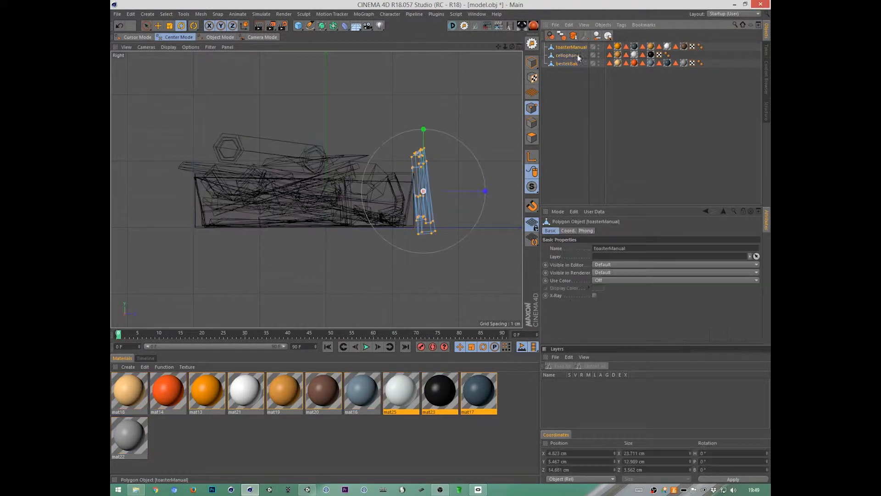
key(r)
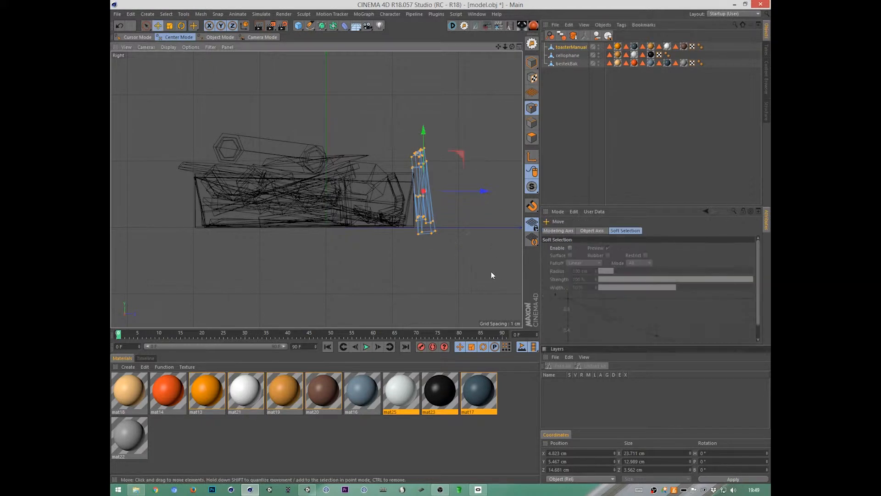
drag(491, 271, 501, 194)
key(F2)
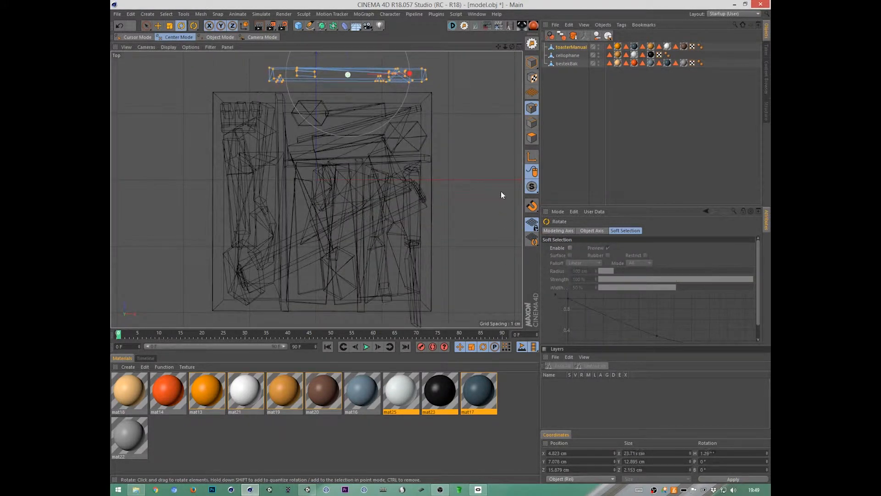
key(F4)
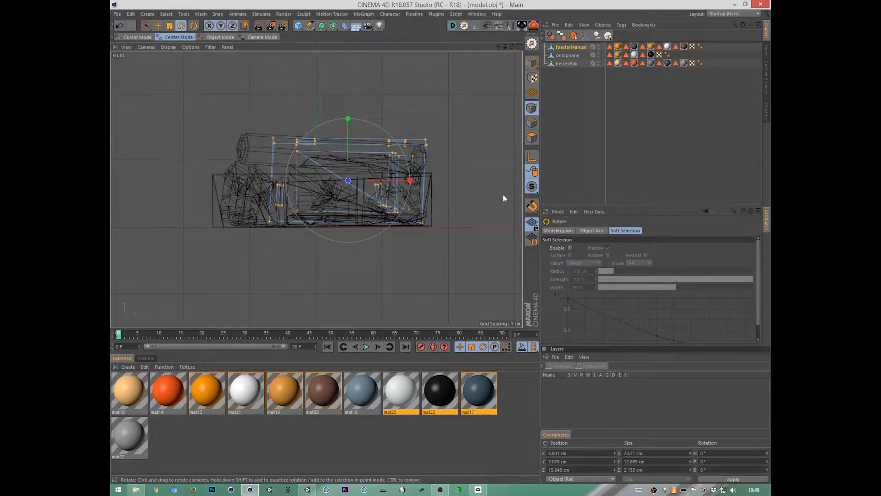
drag(498, 206, 497, 184)
key(F3)
key(F2)
key(e)
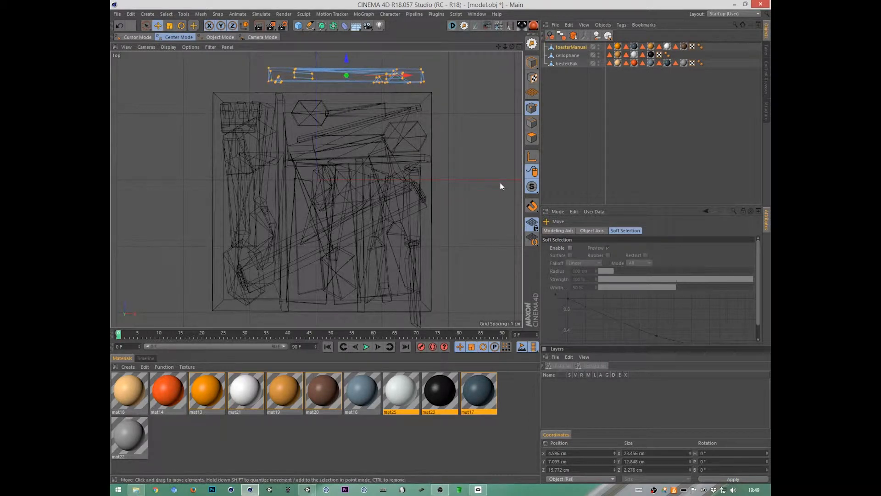
Step: Raise the points of the cellophane roll about 1 cm above the drawer and rotate them closer to level
click(568, 55)
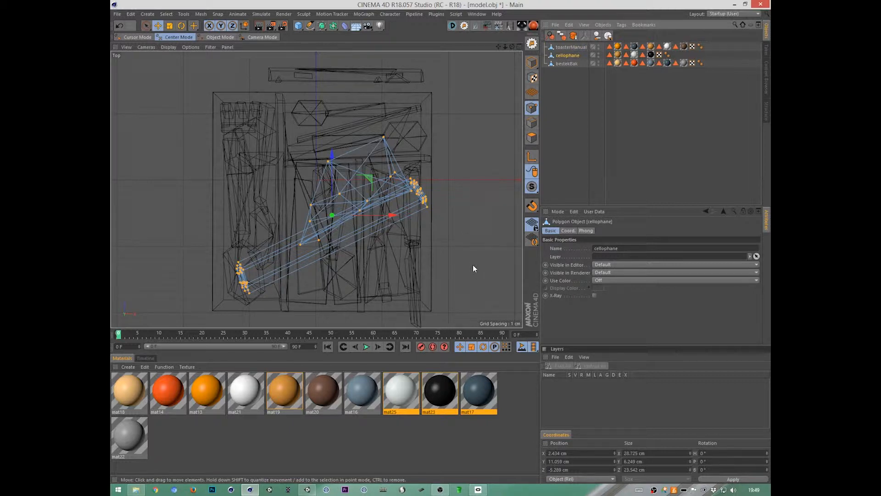
key(F1)
mouse_move(451, 222)
alt+mouse_down()
mouse_move(539, 307)
mouse_move(541, 263)
mouse_move(634, 272)
mouse_move(452, 258)
mouse_move(642, 264)
mouse_move(578, 250)
alt+mouse_up()
drag(328, 77, 329, 69)
key(r)
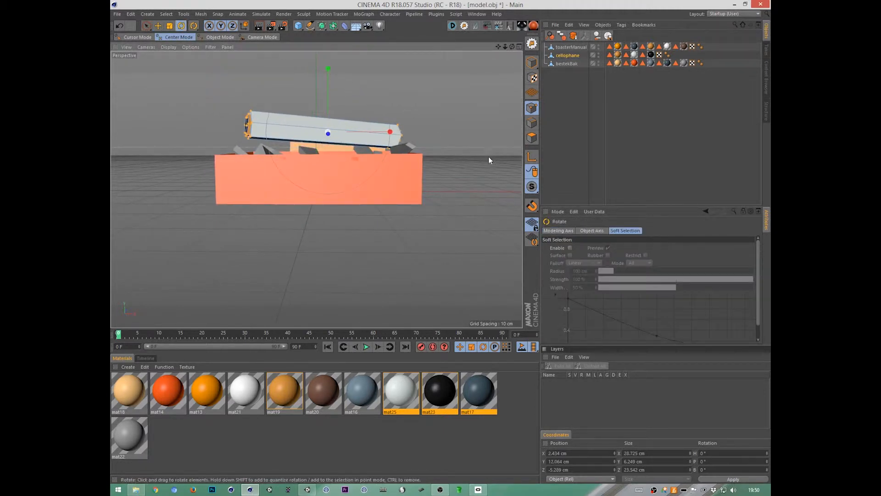
alt+drag(489, 157, 474, 233)
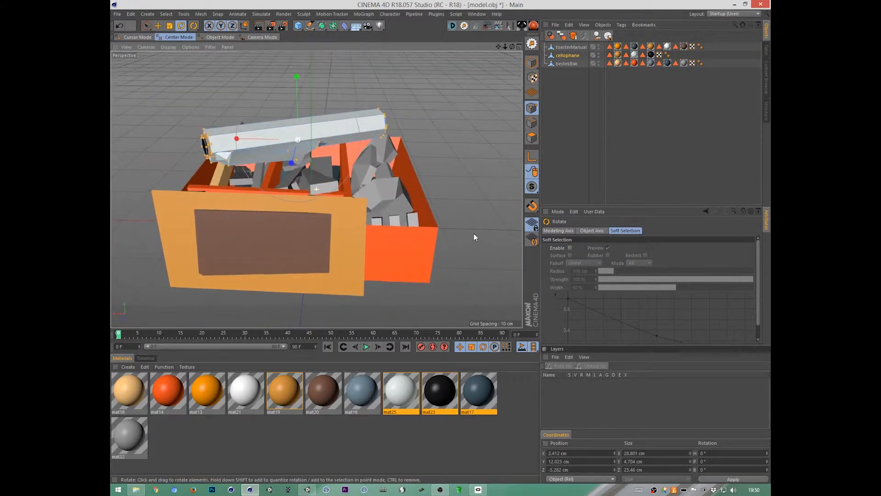
Step: Return to model mode and check where the axis of toasterManual, cellophane and bestekBak sits
click(571, 48)
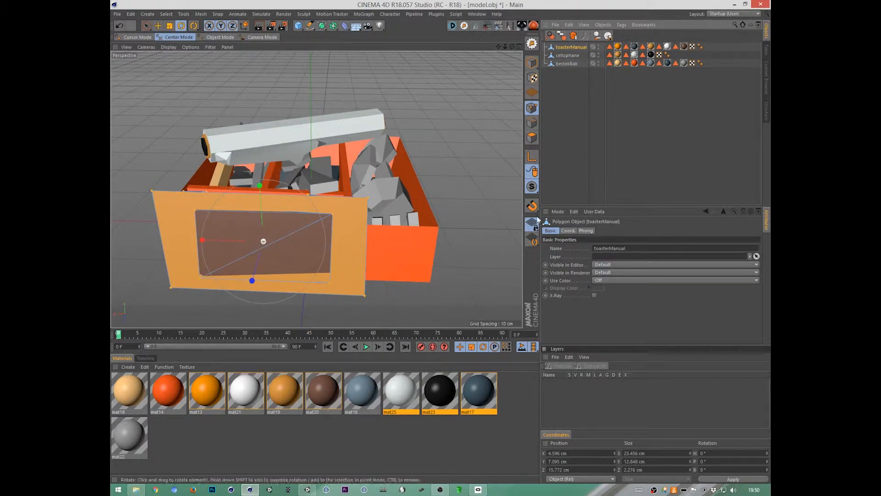
click(532, 63)
alt+drag(406, 246, 420, 262)
click(567, 56)
click(567, 63)
click(569, 48)
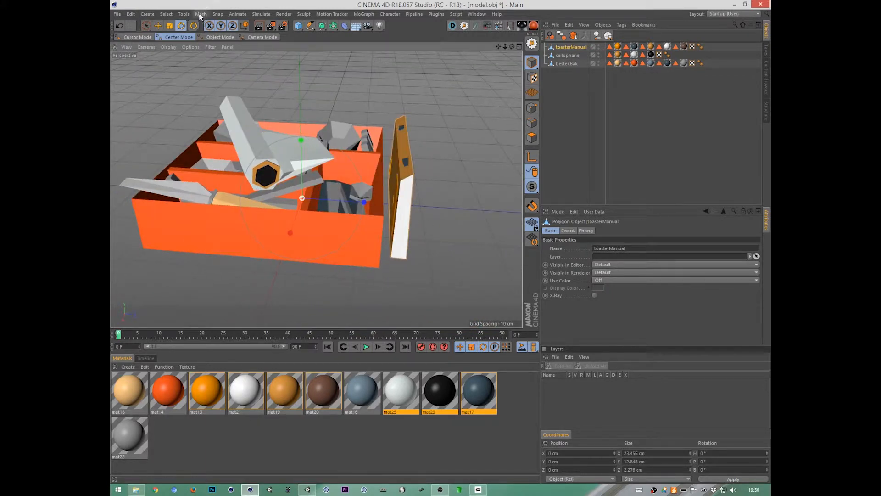
Step: Center the axis of toasterManual on its geometry with the Center Axis to command, keeping the Axis Center commands in a floating palette
click(183, 14)
mouse_move(201, 15)
mouse_move(221, 90)
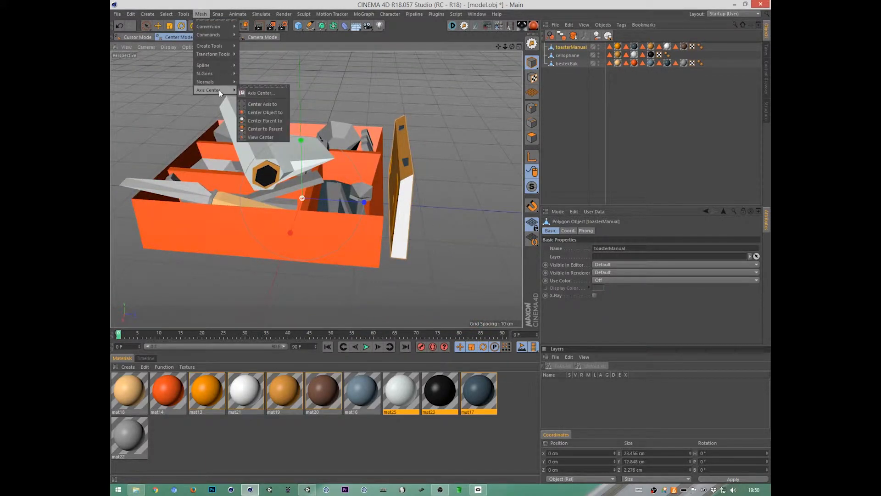
click(260, 86)
drag(258, 86, 484, 76)
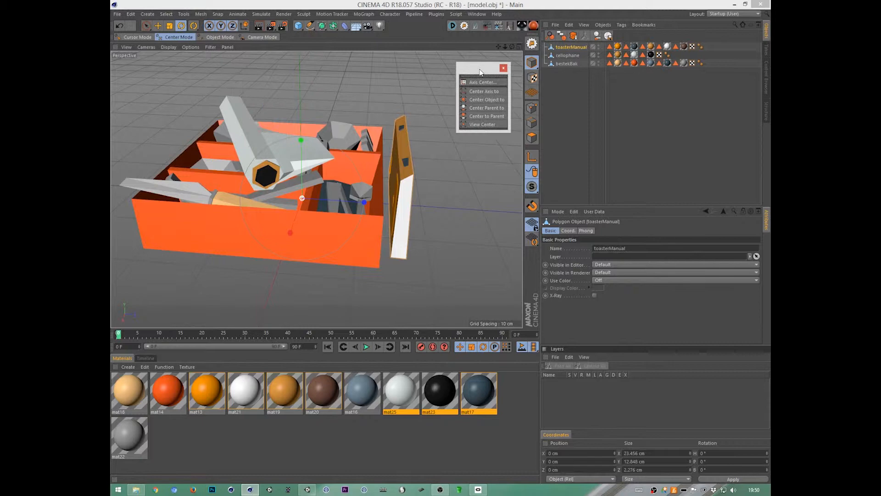
click(488, 92)
alt+drag(475, 226, 537, 235)
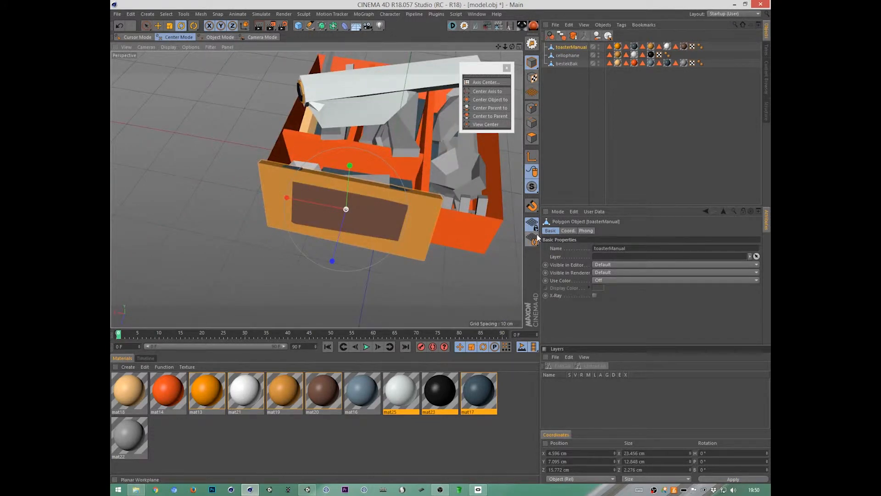
Step: In the top view, move only the axis of cellophane onto the middle of the roll and rotate it about 25° to follow the roll's length
click(567, 55)
alt+drag(478, 216, 478, 265)
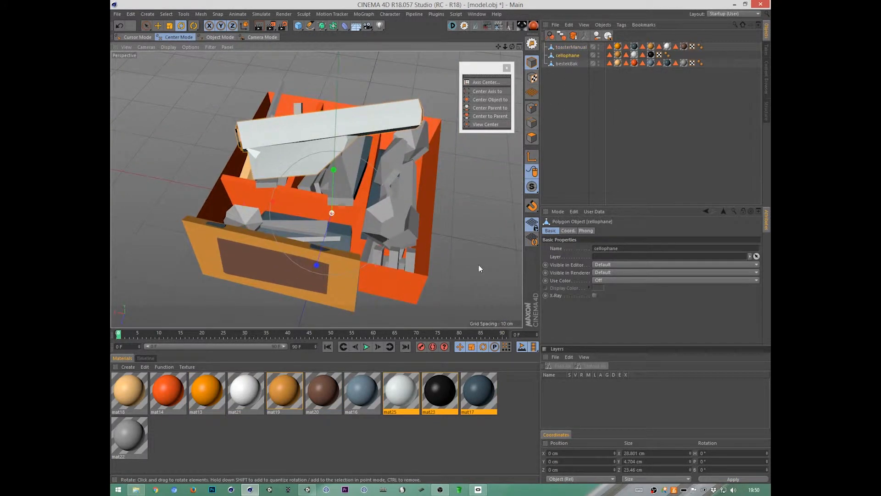
key(F2)
key(e)
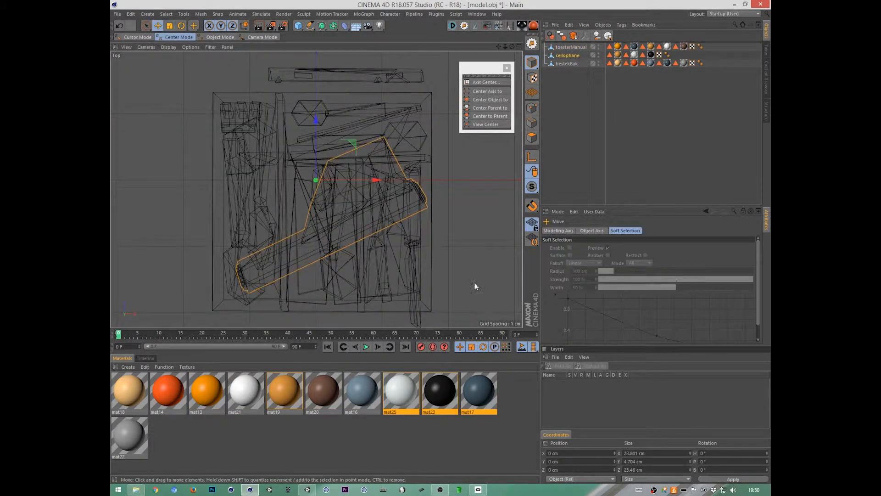
drag(476, 286, 459, 199)
key(ctrl+z)
key(l)
drag(467, 252, 492, 235)
key(r)
key(e)
key(r)
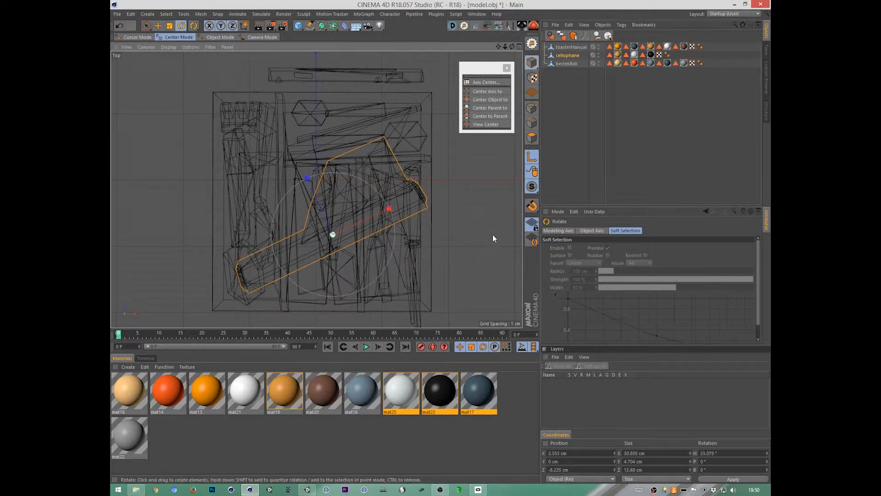
Step: In the right view, raise the axis of cellophane from the ground to the height of the roll
key(F3)
key(e)
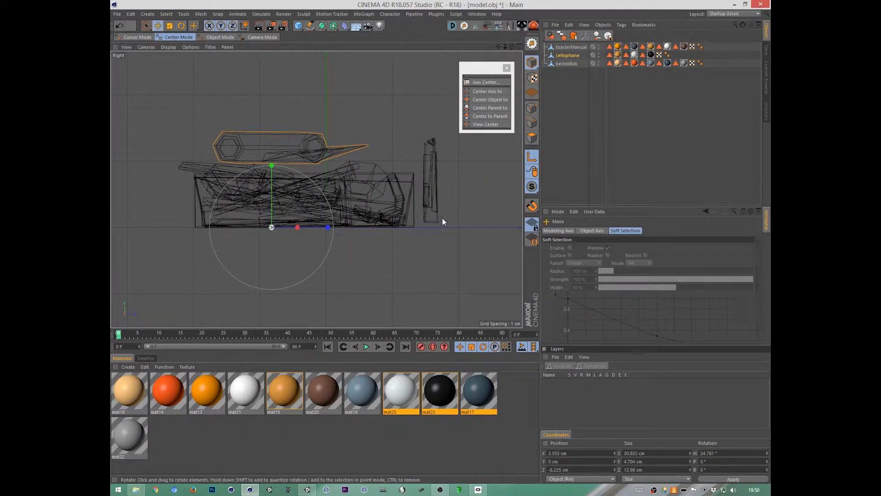
drag(269, 87, 272, 90)
key(F1)
alt+drag(499, 234, 335, 214)
key(r)
alt+drag(448, 245, 509, 235)
Step: Move only the axis of bestekBak to about -3.05 cm in Z and -0.06 cm in Y, and leave axis modification
click(568, 63)
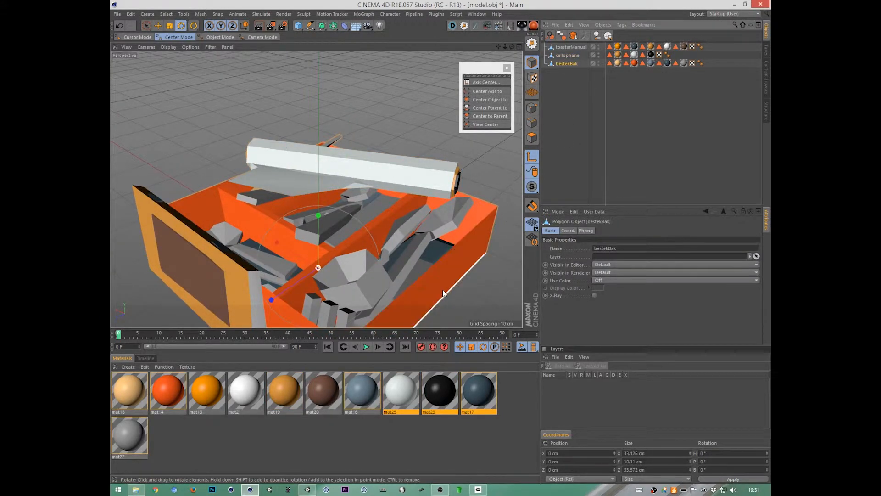
key(F3)
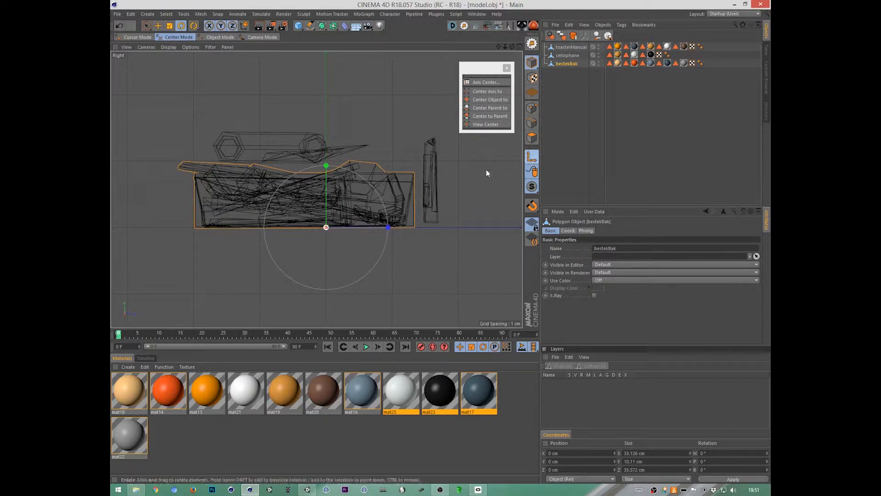
key(l)
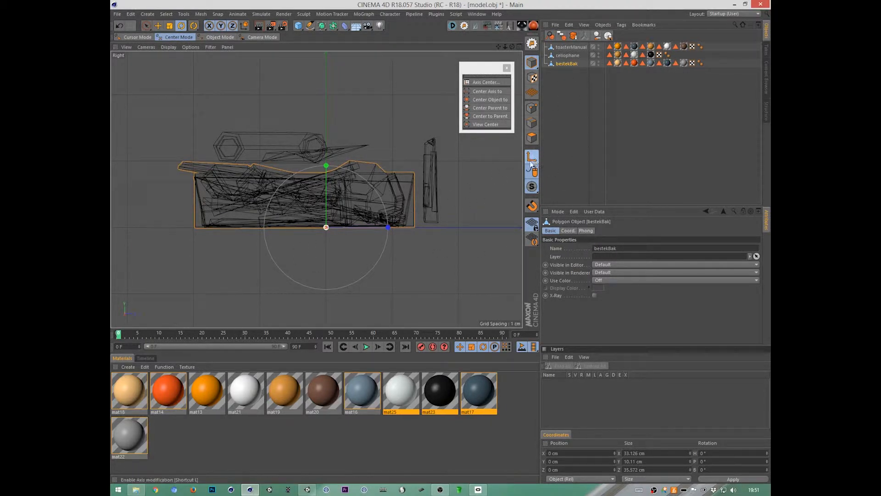
key(e)
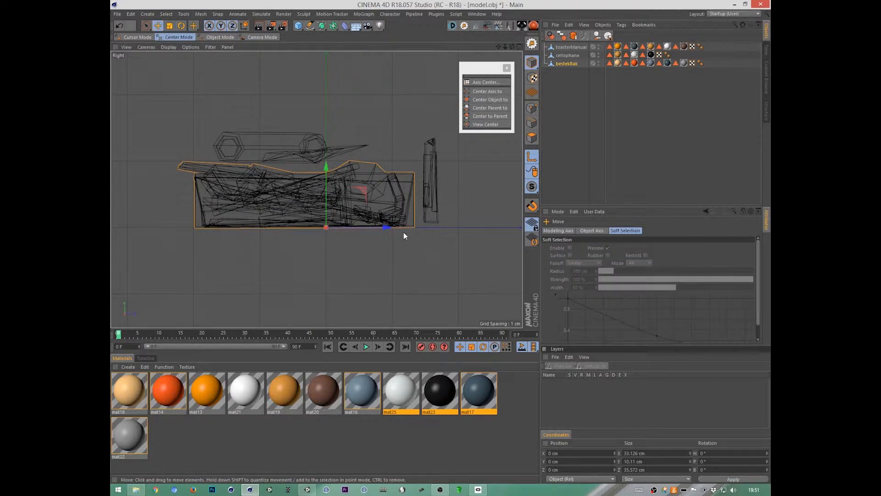
drag(404, 232, 364, 263)
key(F2)
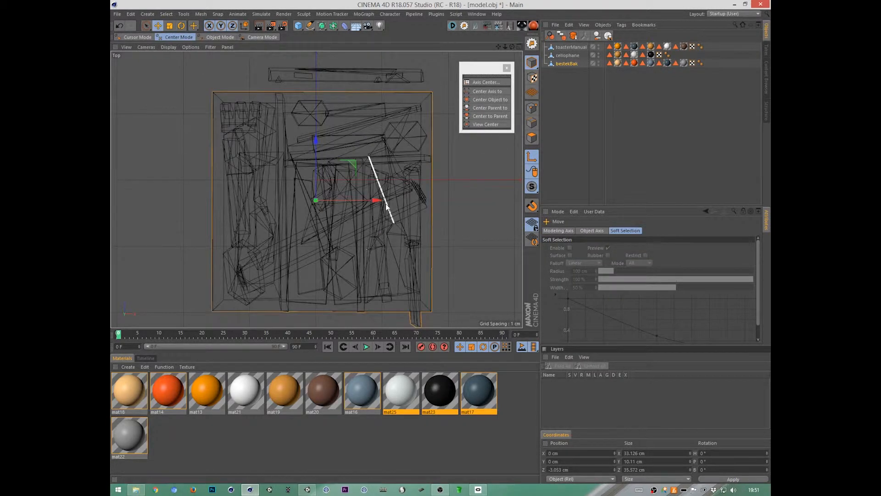
key(F3)
drag(307, 171, 308, 172)
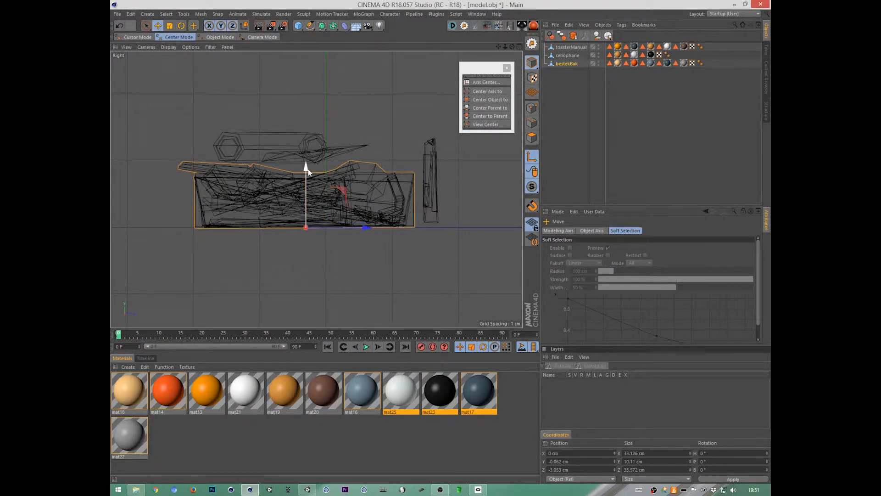
key(F1)
alt+drag(459, 256, 454, 281)
scroll(459, 269, down, 5)
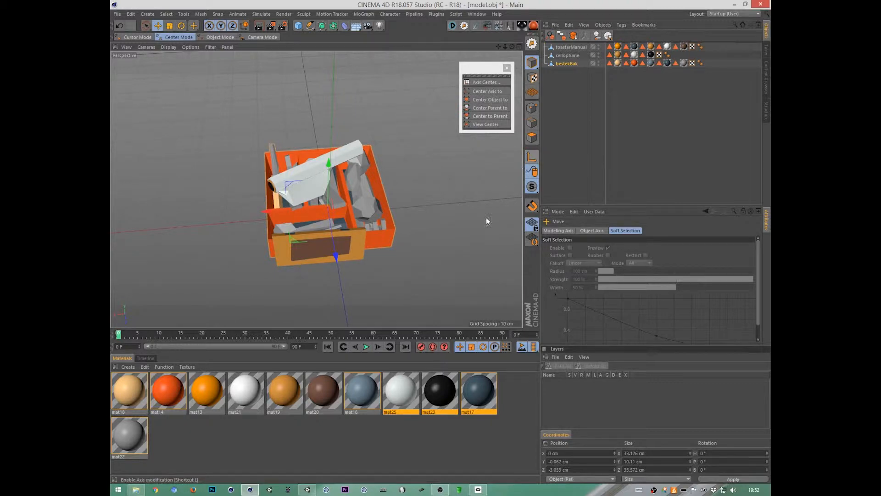
Step: Start saving the project and choose the caravan folder inside the blocks project folder as the destination
key(ctrl+s)
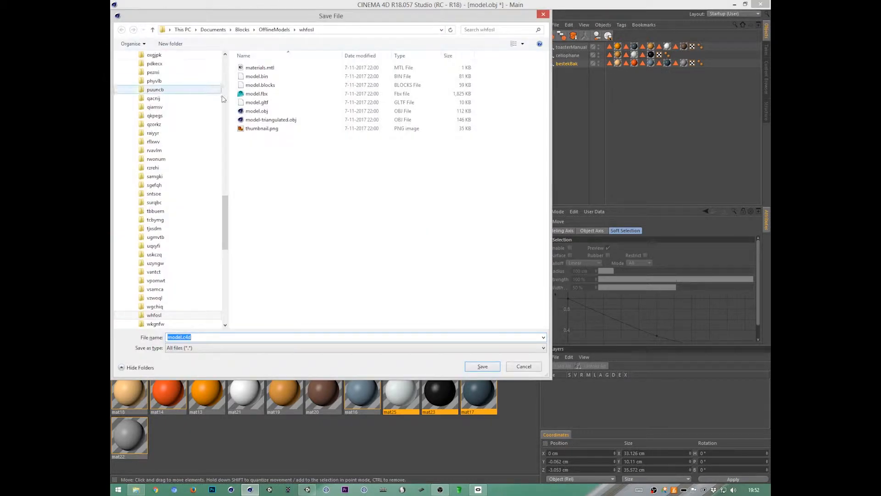
drag(225, 222, 225, 88)
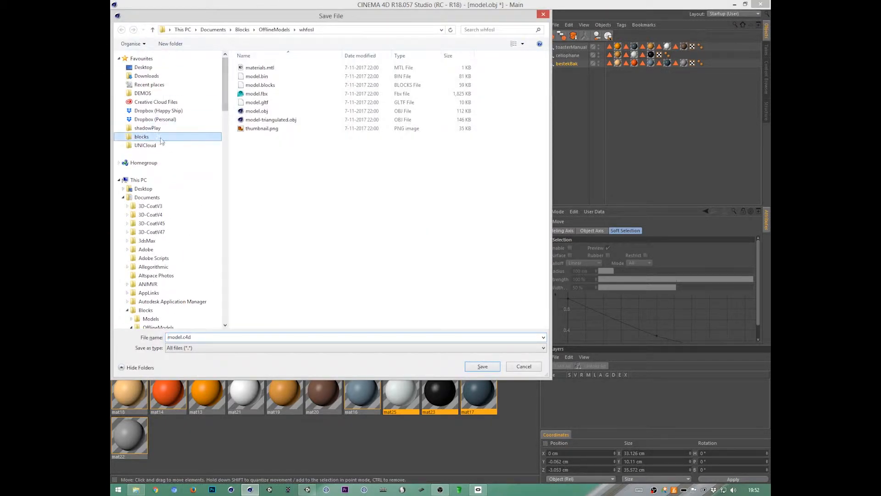
click(140, 137)
double_click(251, 68)
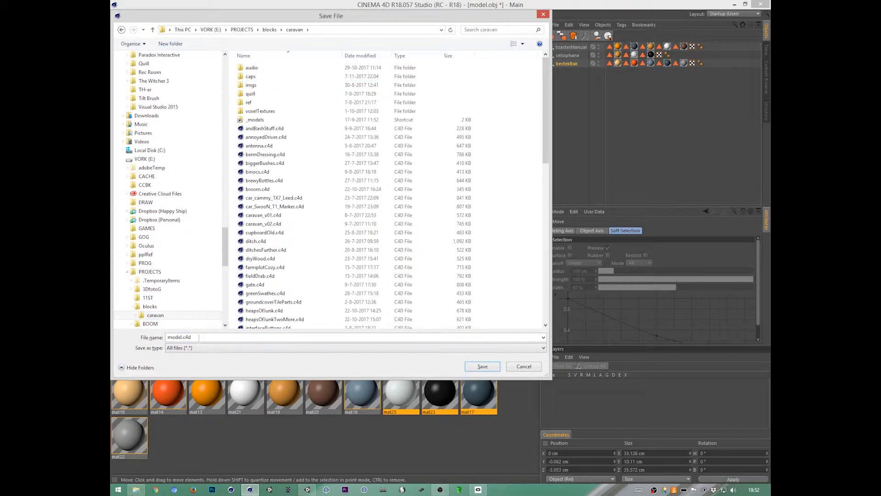
Step: Name the project file kitchenDrawerContents and save it in the caravan folder
click(208, 339)
text(bestekBak)
key(BackSpace)
key(BackSpace)
key(BackSpace)
key(BackSpace)
key(BackSpace)
key(BackSpace)
key(BackSpace)
key(BackSpace)
key(BackSpace)
text(kitchenDrawerContents)
drag(266, 379, 265, 369)
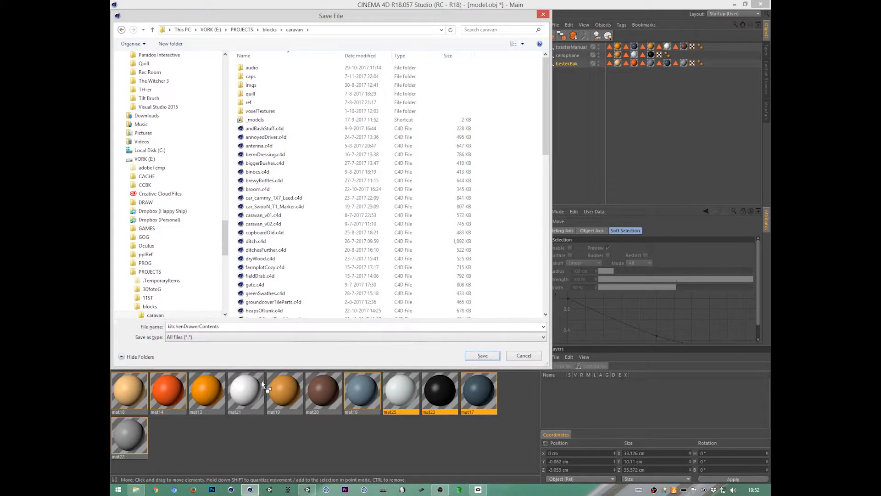
drag(225, 244, 225, 257)
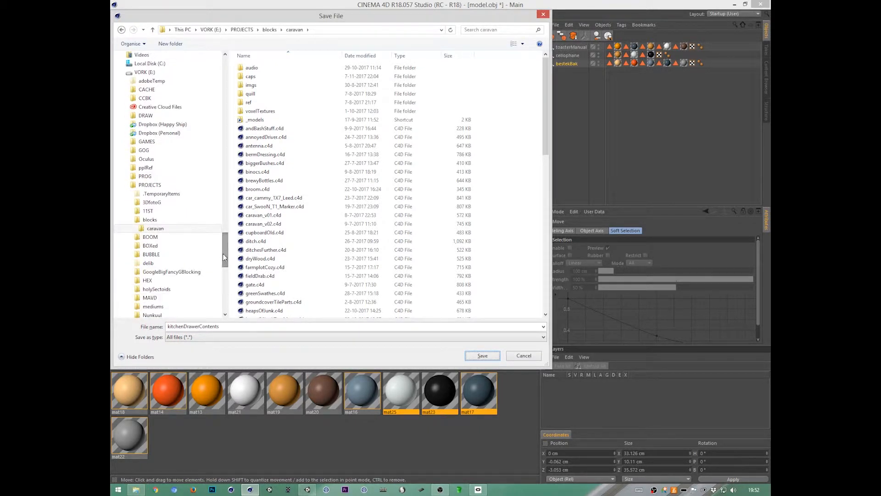
double_click(226, 326)
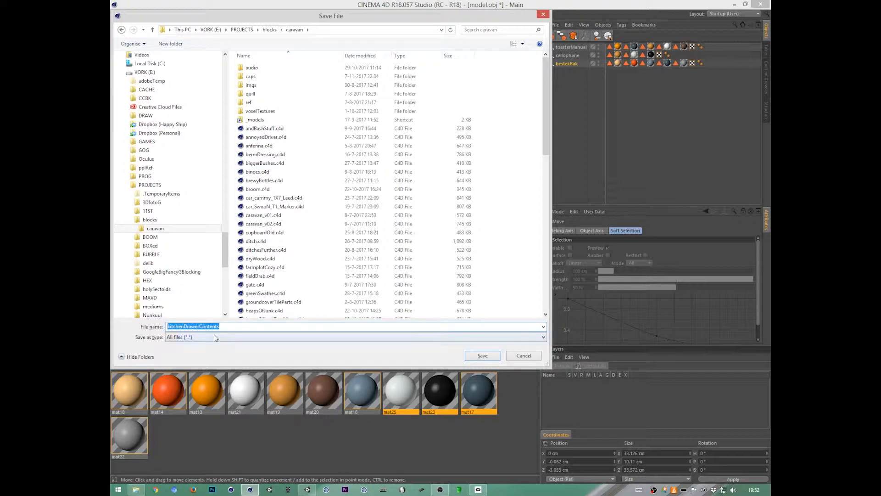
click(489, 357)
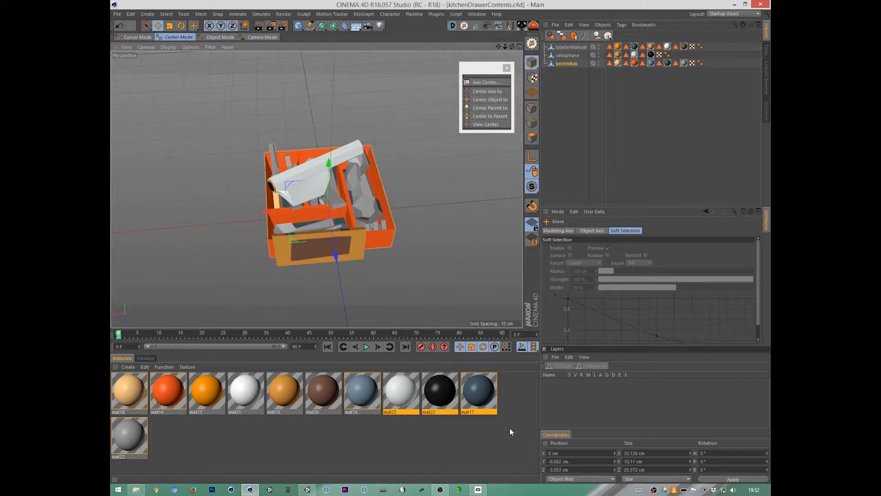
Step: Export the scene as kitchenDrawerContents.fbx into the Unity project's models folder, reached through the _models shortcut
click(118, 14)
mouse_move(175, 163)
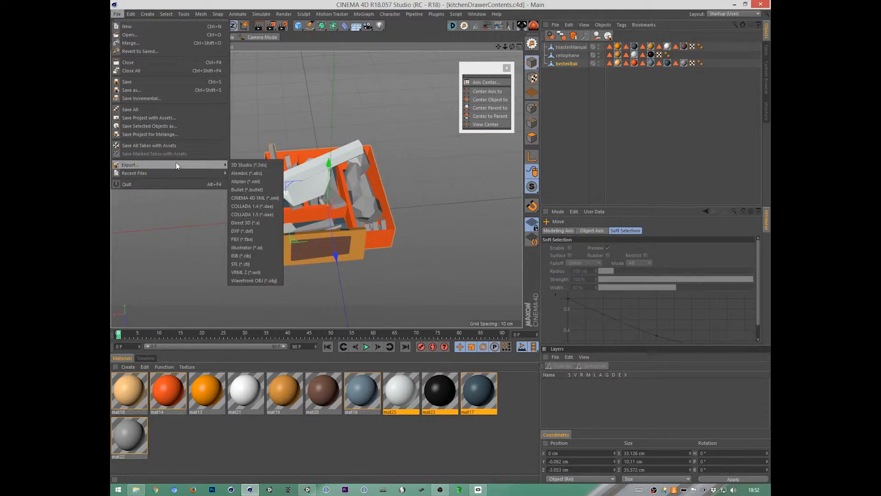
click(270, 239)
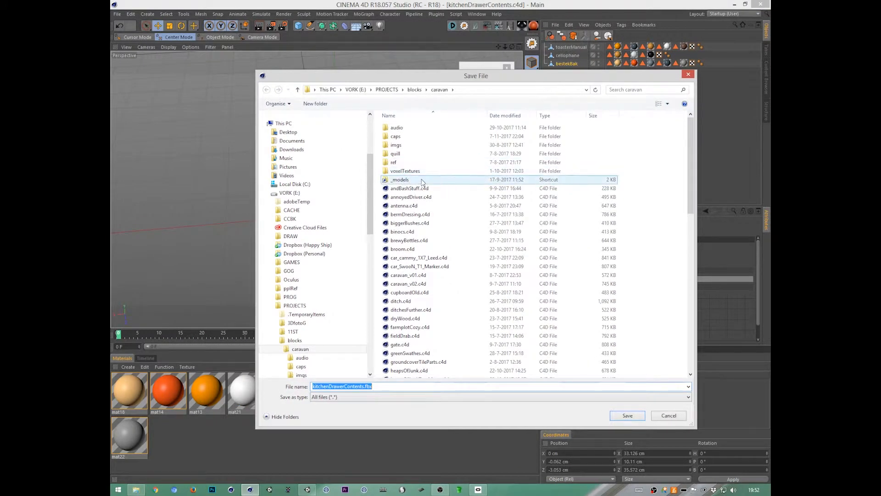
click(425, 180)
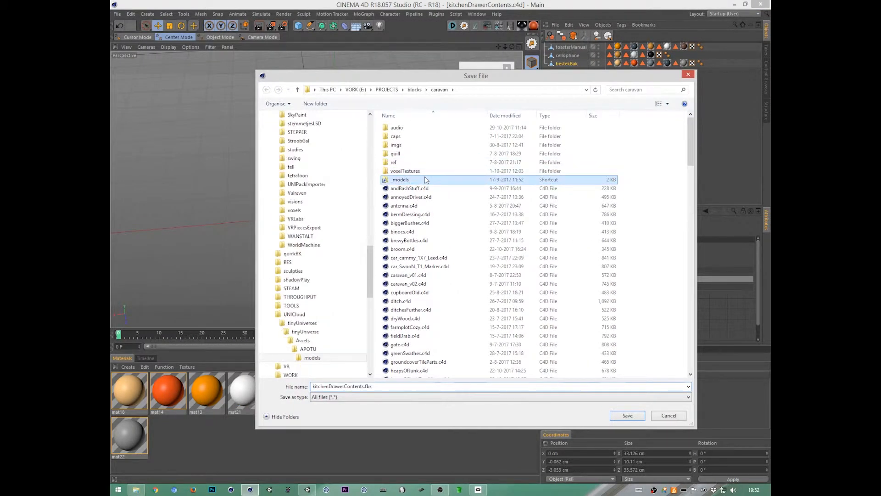
double_click(425, 180)
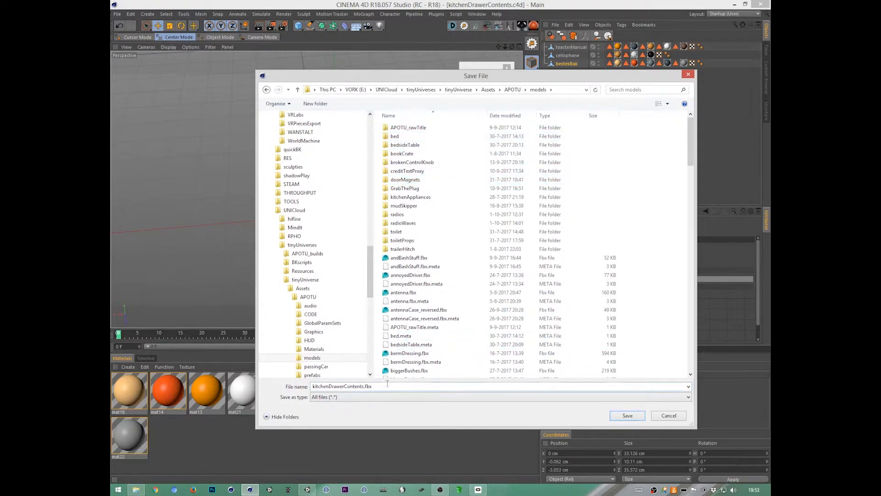
click(628, 416)
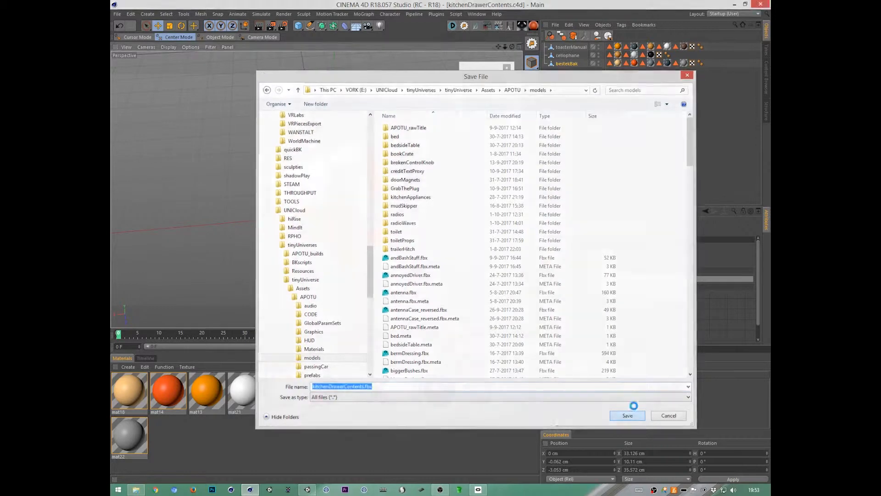
Step: Exclude animation tracks in the FBX export settings and complete the export with version 7.5 (2016)
drag(561, 232, 528, 181)
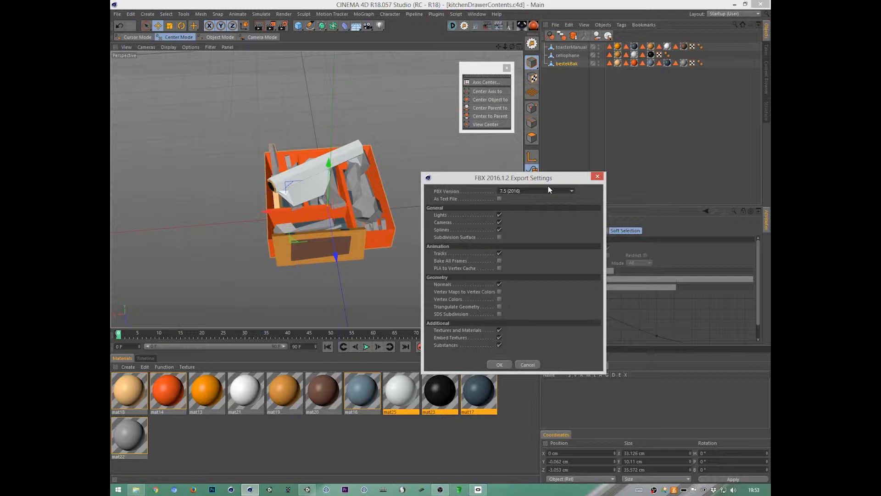
click(499, 254)
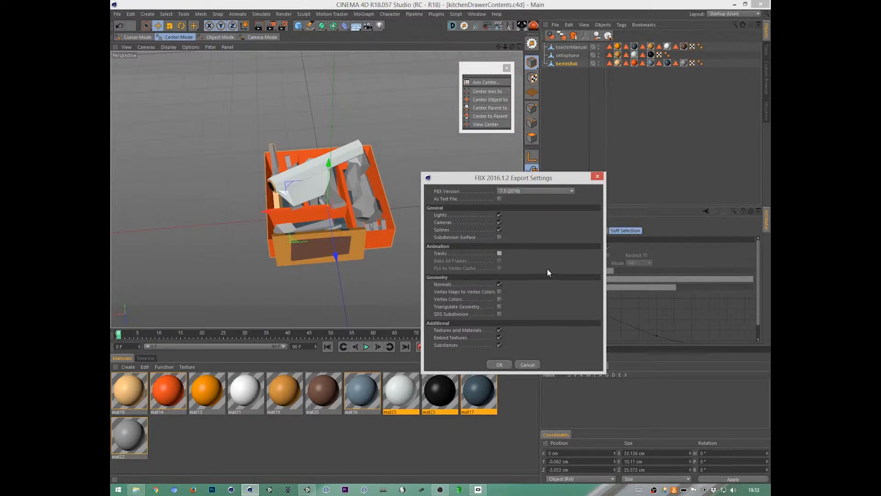
click(499, 365)
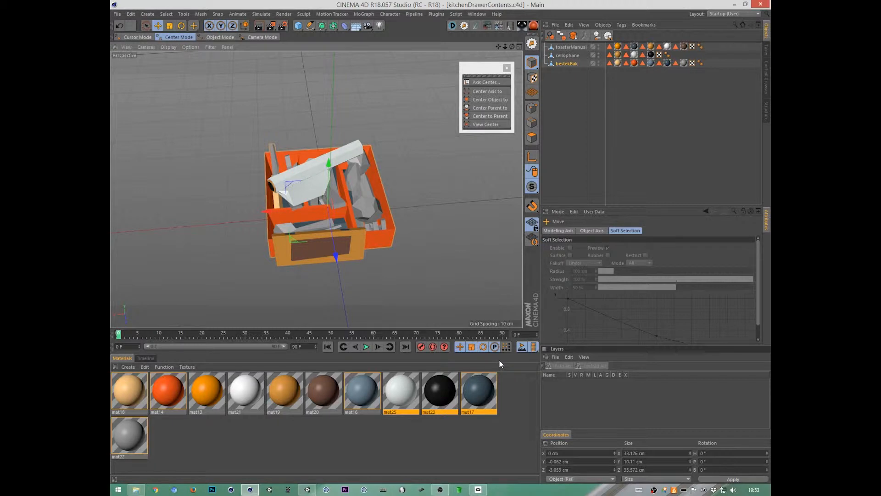
Step: Switch to the Unity project, bring the caravan's kitchen drawer fronts and sink into view, and clear the console messages
click(309, 481)
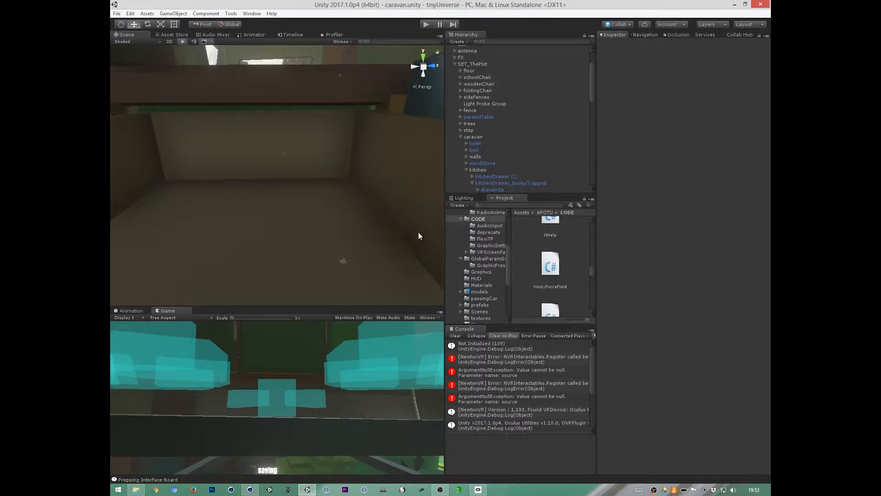
right_drag(400, 234, 262, 241)
mouse_move(395, 234)
alt+mouse_down()
mouse_move(288, 250)
mouse_move(155, 206)
mouse_move(229, 243)
mouse_move(361, 192)
mouse_move(365, 207)
mouse_move(394, 221)
alt+mouse_up()
alt+right_drag(394, 221, 373, 242)
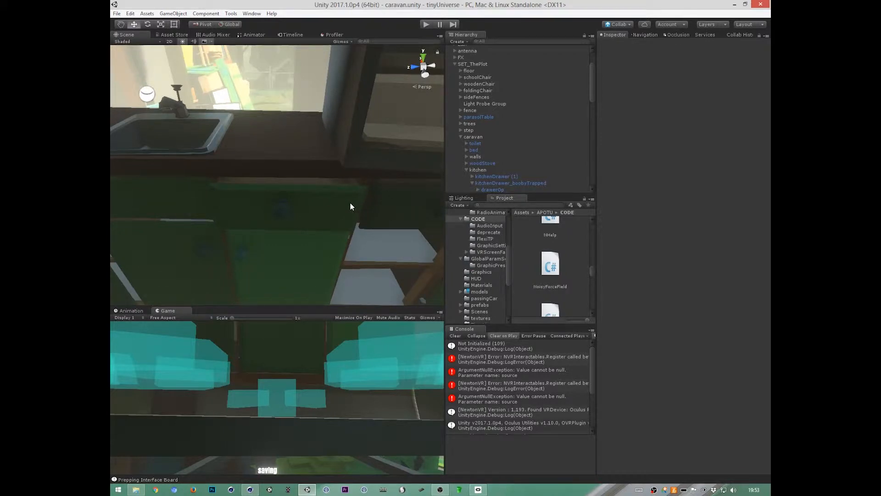
click(454, 336)
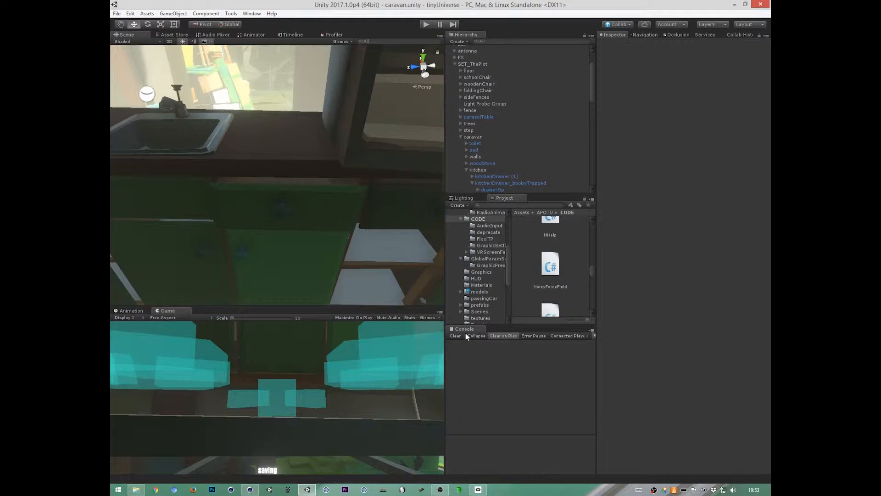
Step: Browse the project's models folder, enlarge the asset browser, and select the kitchenDrawerContents model
drag(445, 283, 452, 281)
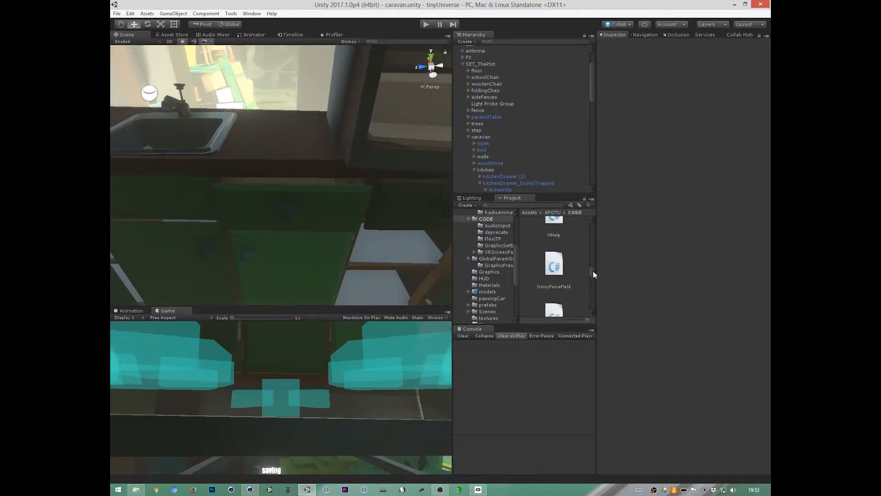
click(488, 291)
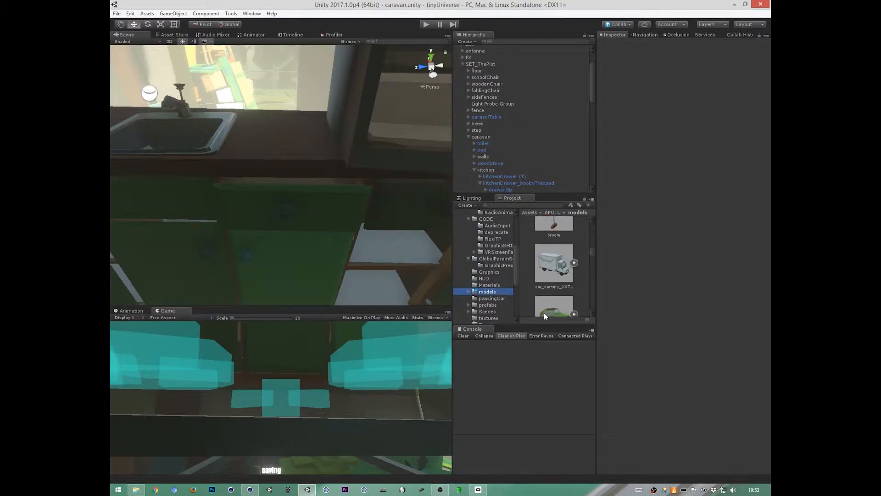
mouse_move(591, 254)
mouse_down()
mouse_move(594, 213)
mouse_move(594, 260)
mouse_up()
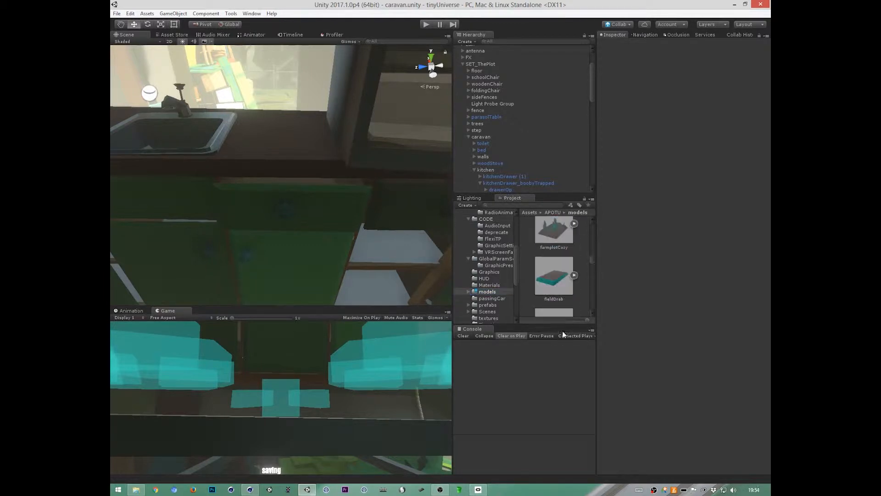
drag(562, 324, 577, 384)
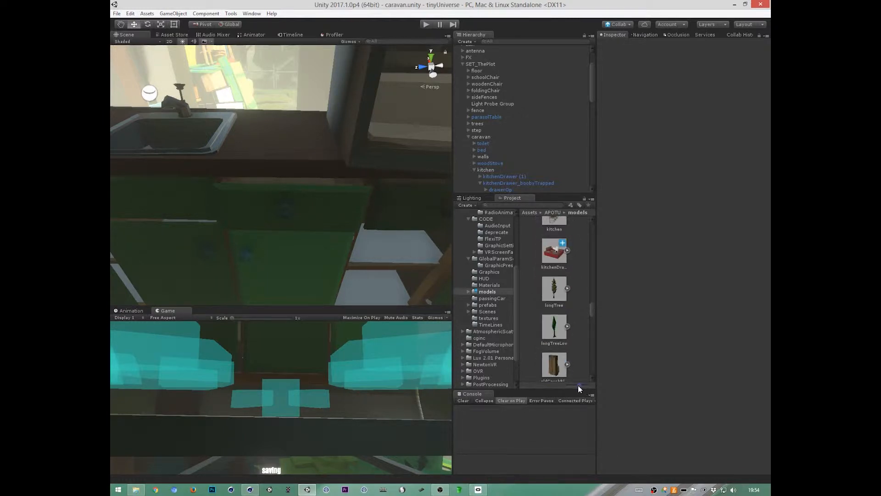
click(557, 249)
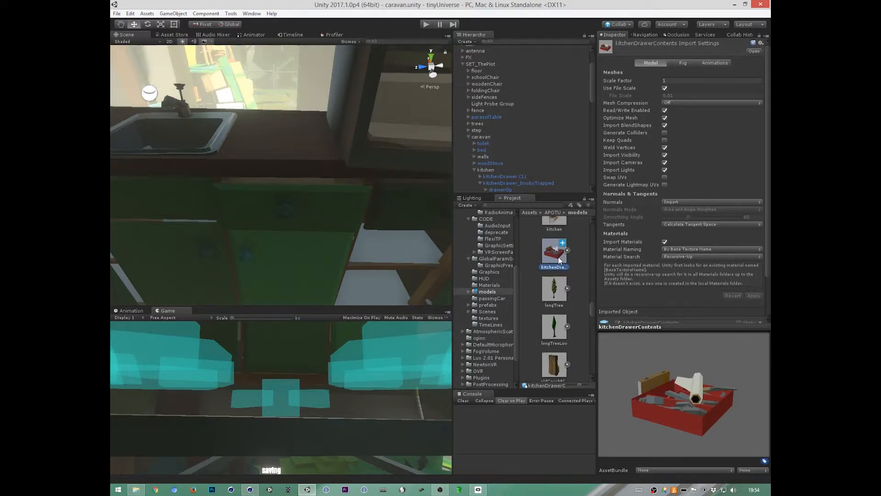
Step: Enable Generate Lightmap UVs in the kitchenDrawerContents import settings, inspect its preview, and apply the change
drag(615, 418, 660, 401)
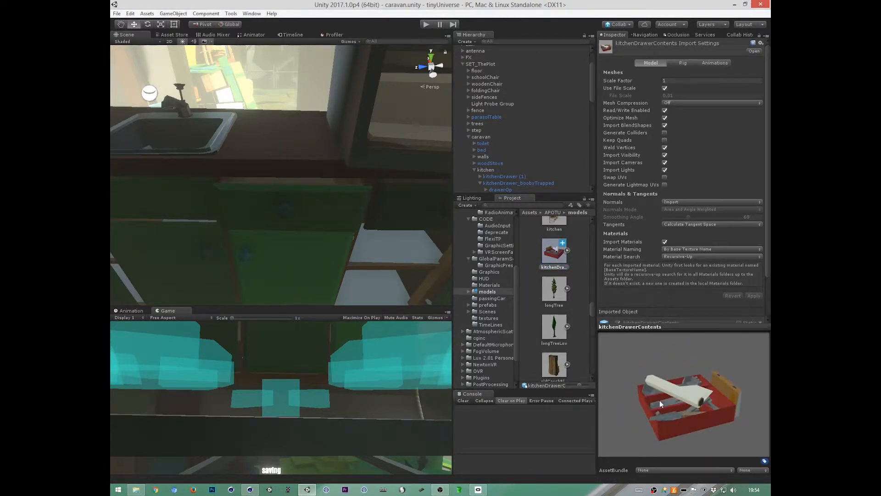
click(665, 185)
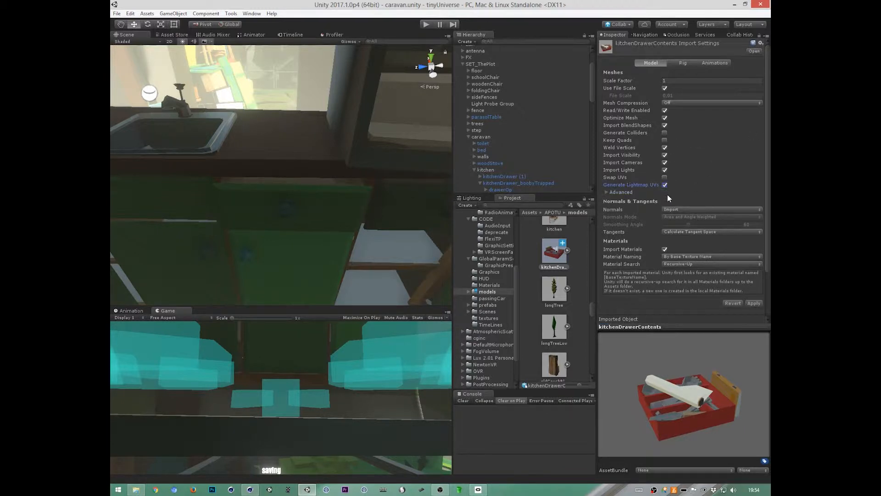
drag(702, 404, 681, 417)
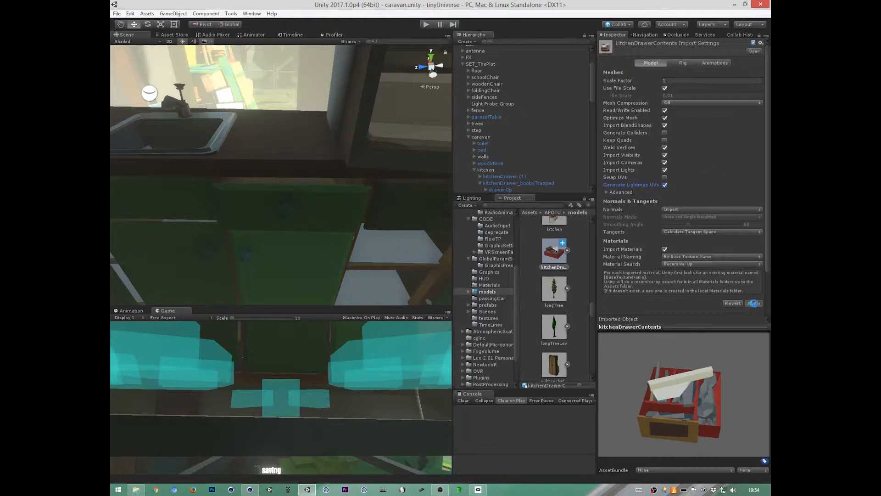
Step: Compare with the kitchen model's import settings, turn off Use File Scale for kitchenDrawerContents, and apply the change
scroll(552, 228, up, 1)
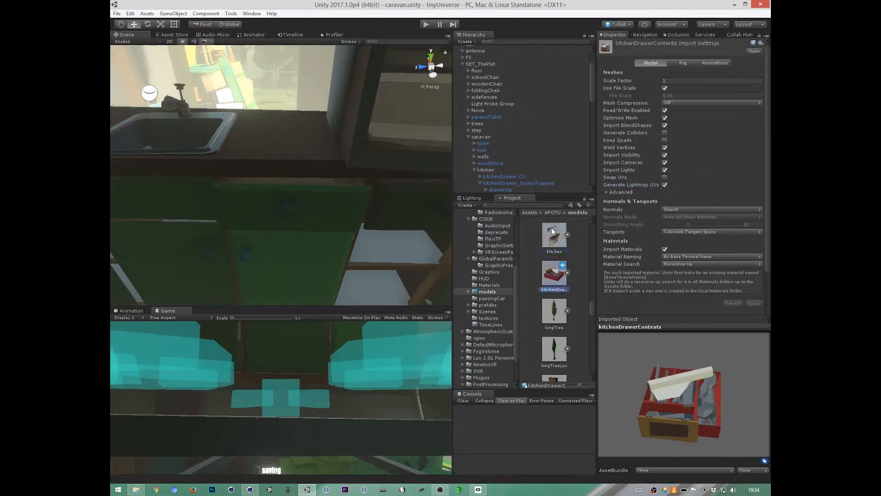
click(628, 88)
click(556, 232)
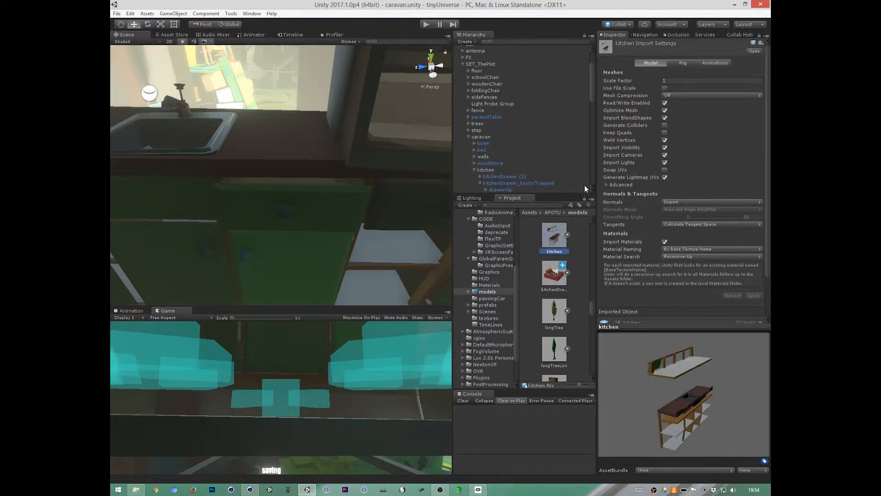
click(556, 275)
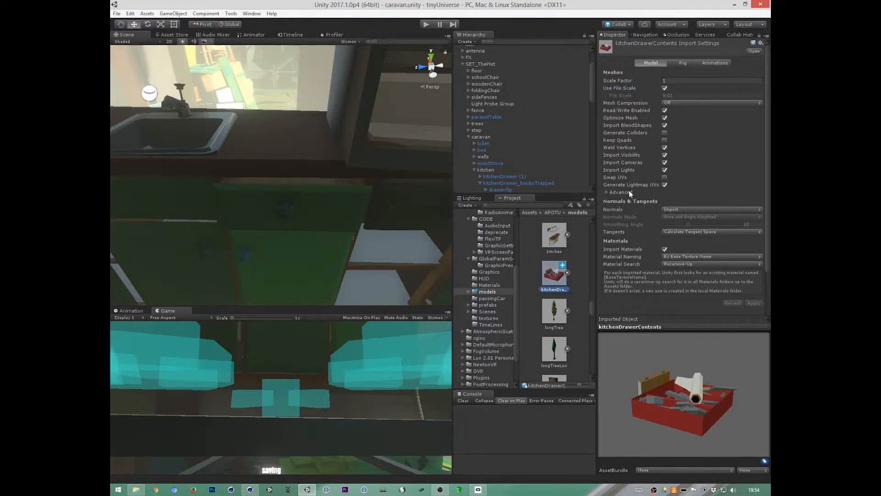
click(665, 89)
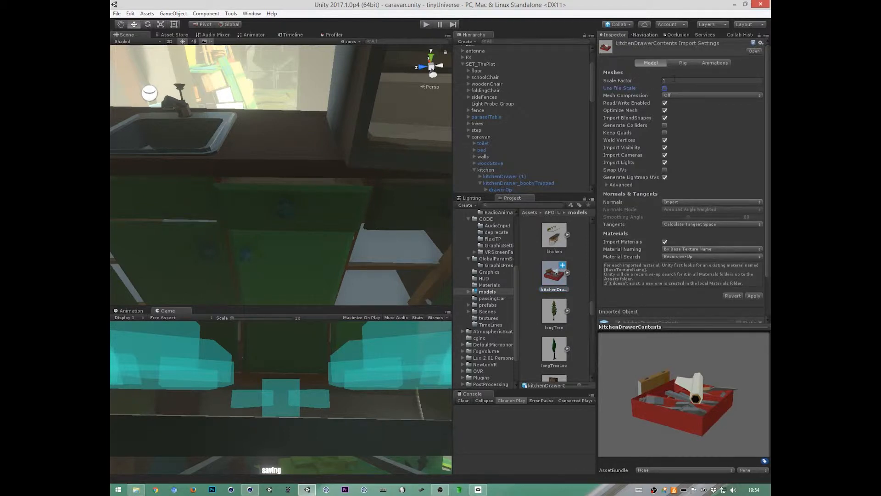
click(555, 247)
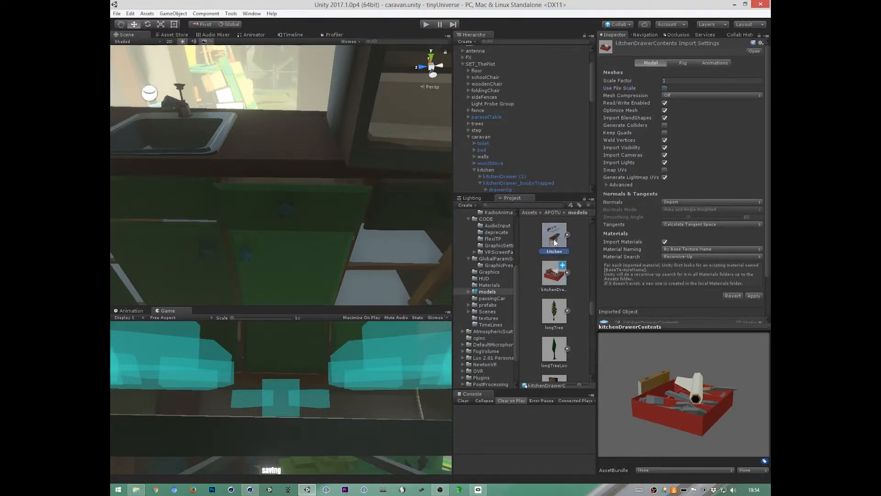
click(464, 262)
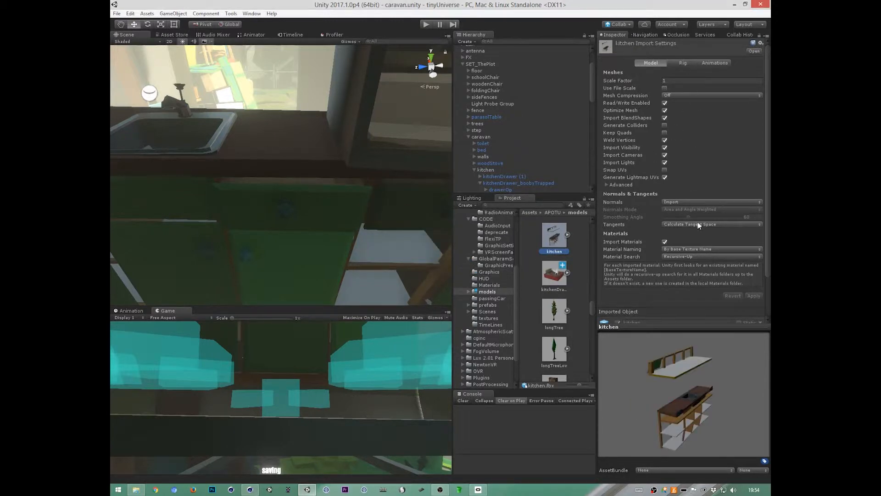
click(553, 272)
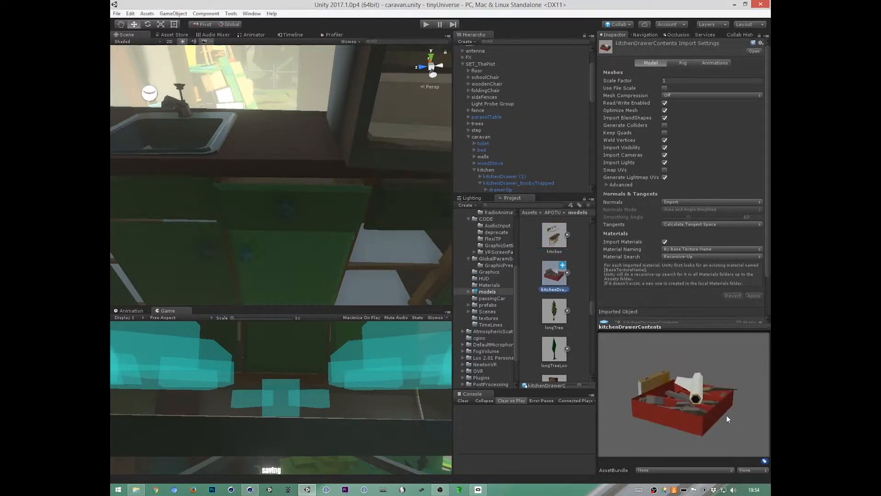
drag(727, 416, 719, 404)
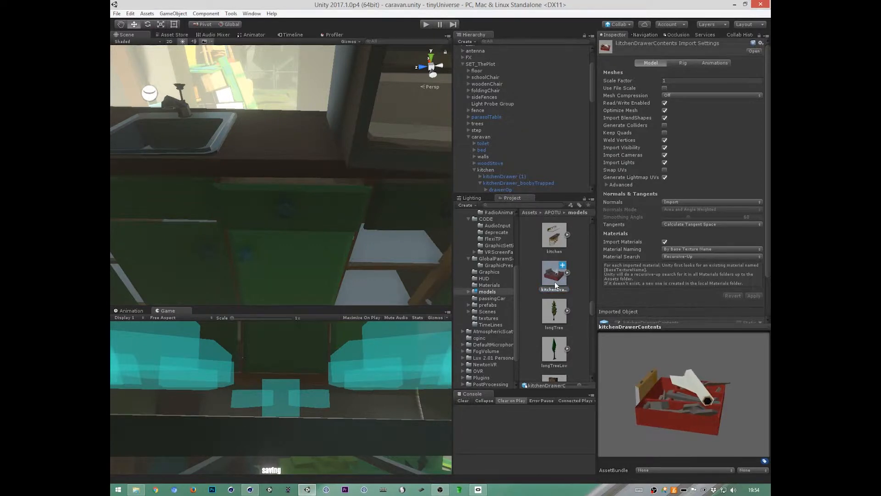
Step: Place the kitchenDrawerContents model as a child of kitchenDrawer_boobyTrapped and inspect its size in the scene
click(329, 198)
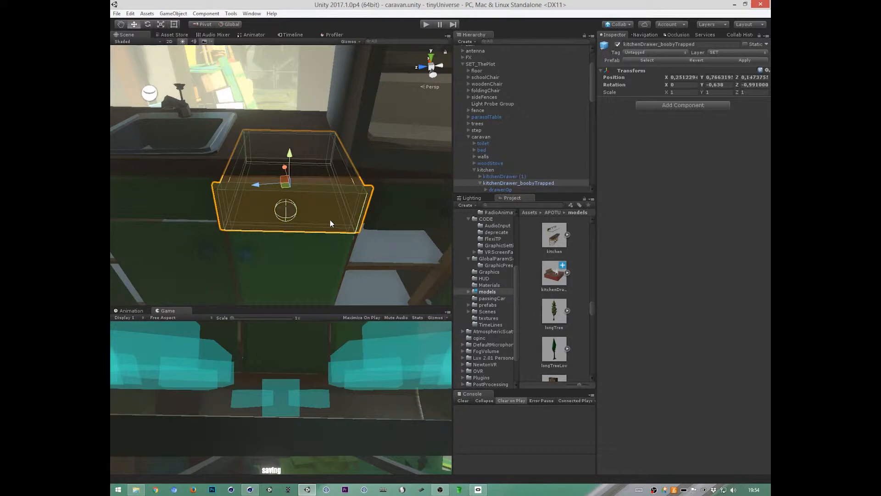
drag(554, 273, 531, 184)
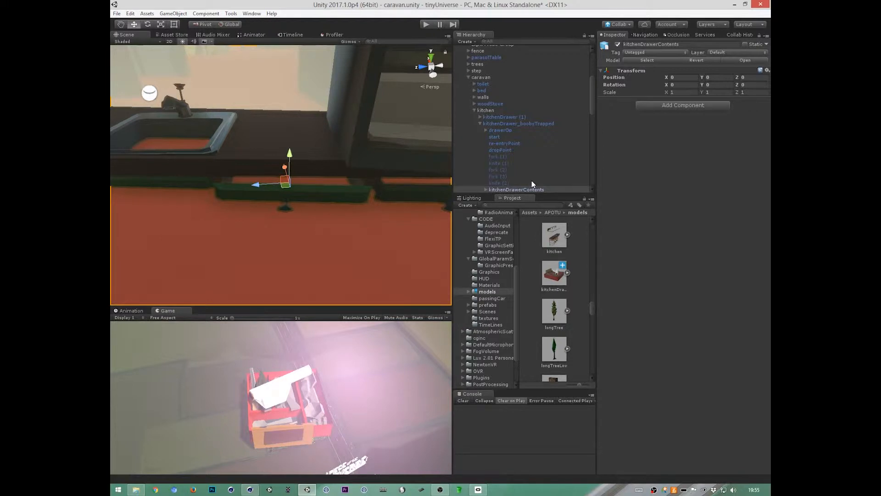
alt+drag(391, 240, 369, 189)
alt+right_drag(370, 189, 407, 200)
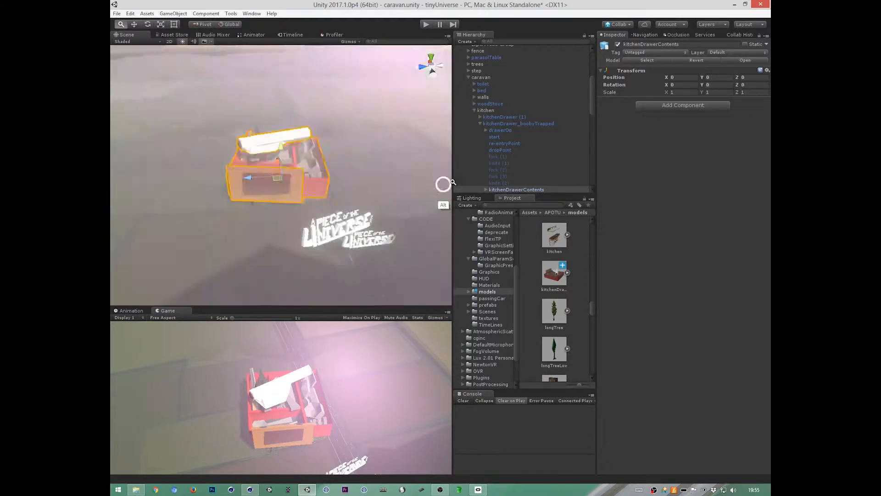
alt+drag(407, 201, 293, 241)
alt+right_drag(293, 240, 571, 153)
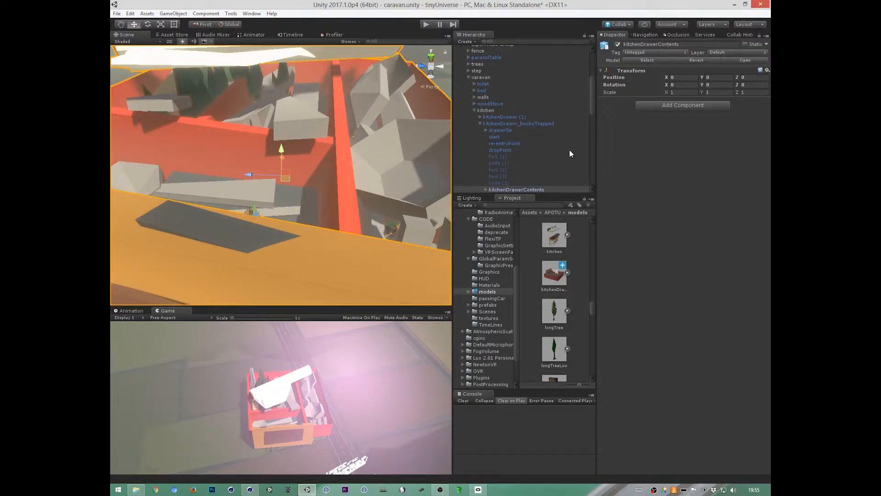
Step: Turn Use File Scale back on for kitchenDrawerContents, apply it, and frame the placed model in the caravan kitchen
click(552, 281)
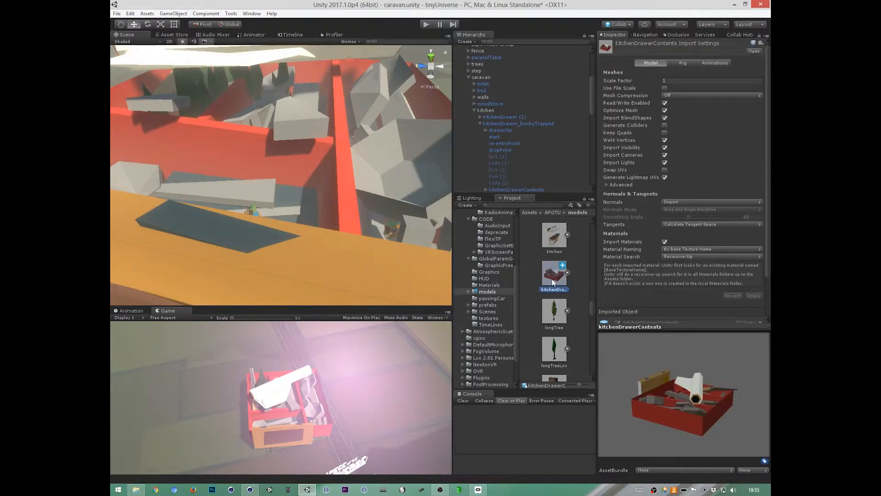
click(665, 88)
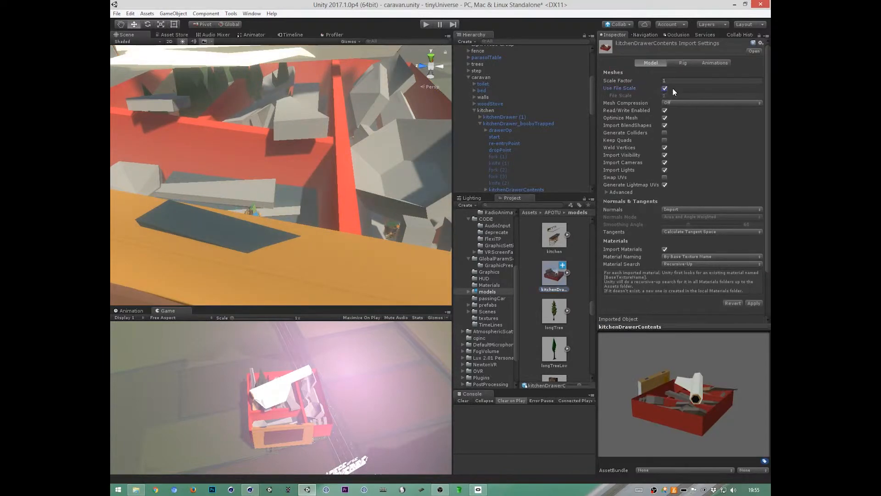
click(754, 303)
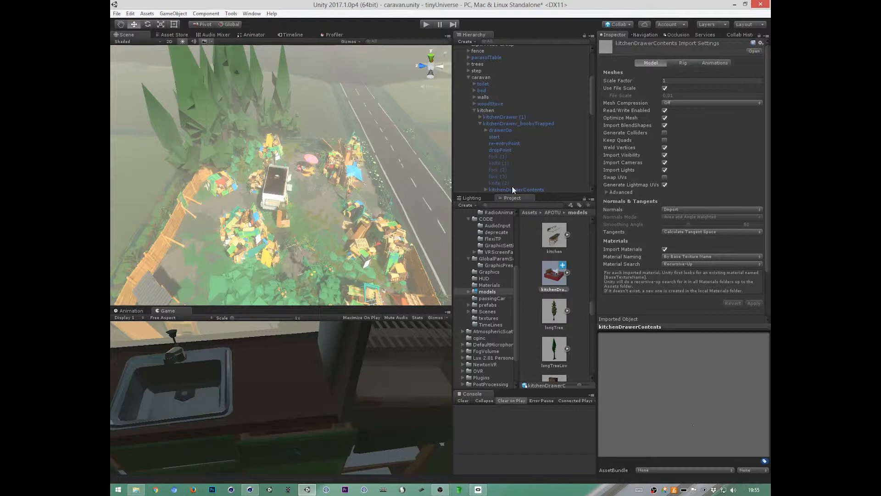
scroll(591, 111, down, 3)
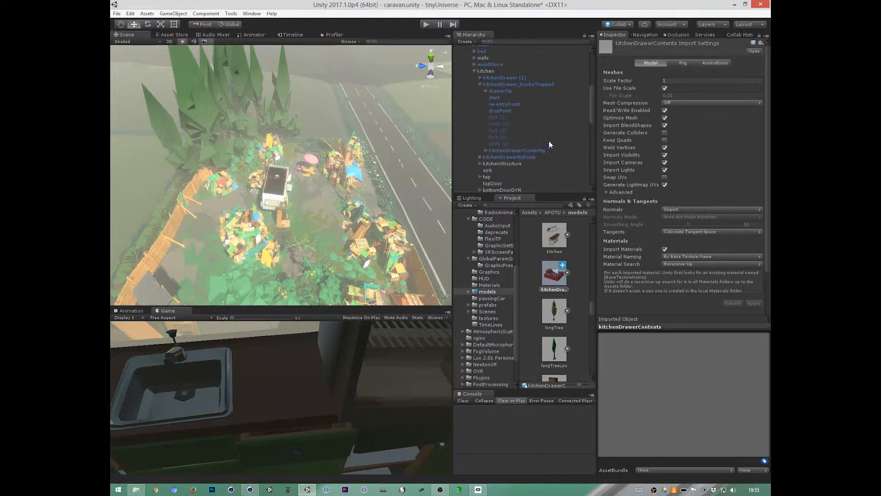
double_click(516, 150)
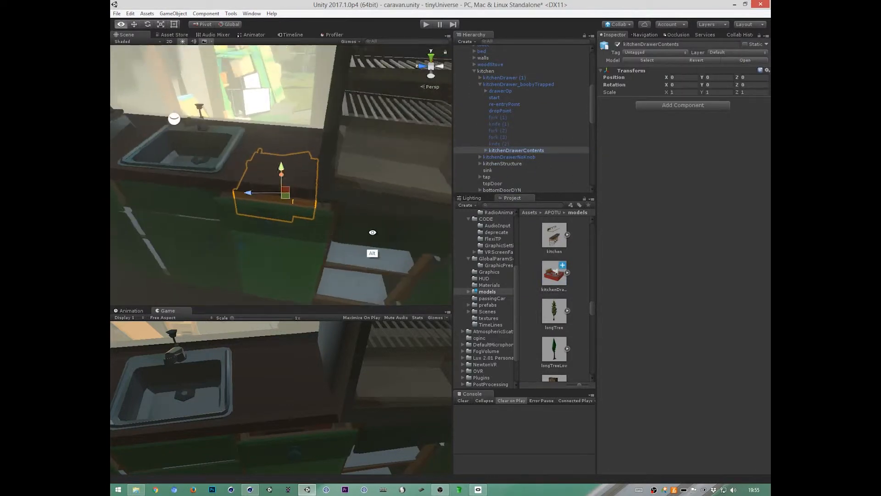
alt+drag(372, 232, 360, 252)
alt+right_drag(360, 252, 627, 324)
Step: Compare the kitchen and kitchenDrawerContents import settings, and check the project scale settings in Cinema 4D
click(554, 235)
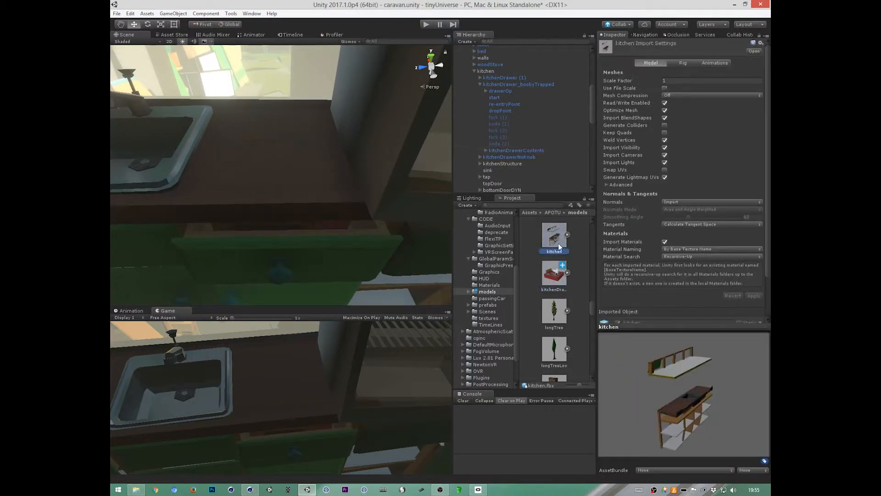
click(563, 284)
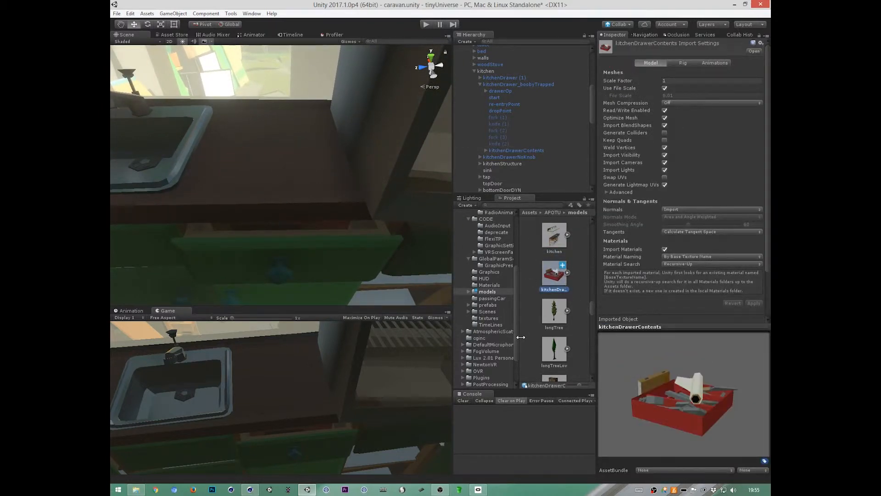
key(alt+Tab)
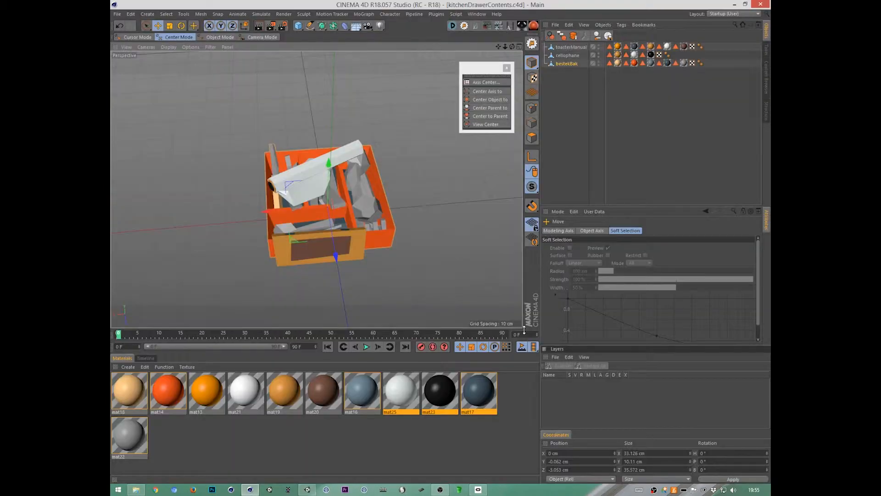
key(ctrl+d)
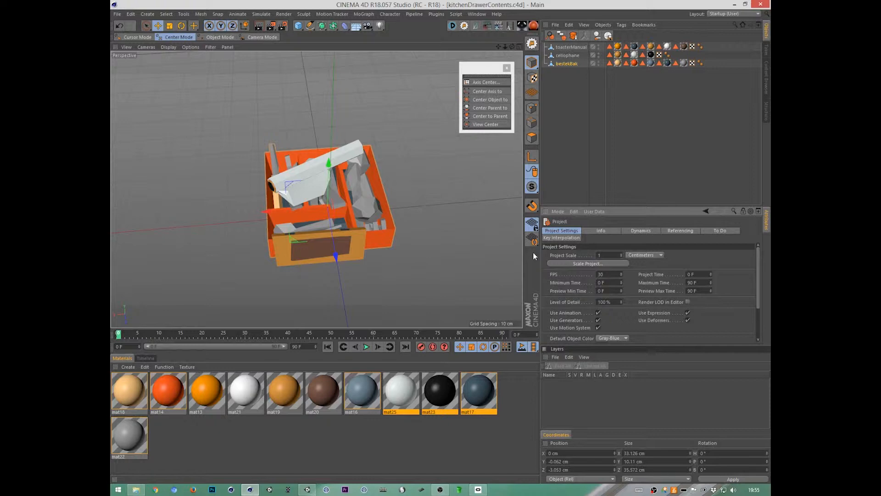
Step: Open the preferences and examine the FBX export settings for anything that affects the model's scale
click(117, 14)
click(312, 7)
click(131, 13)
click(155, 146)
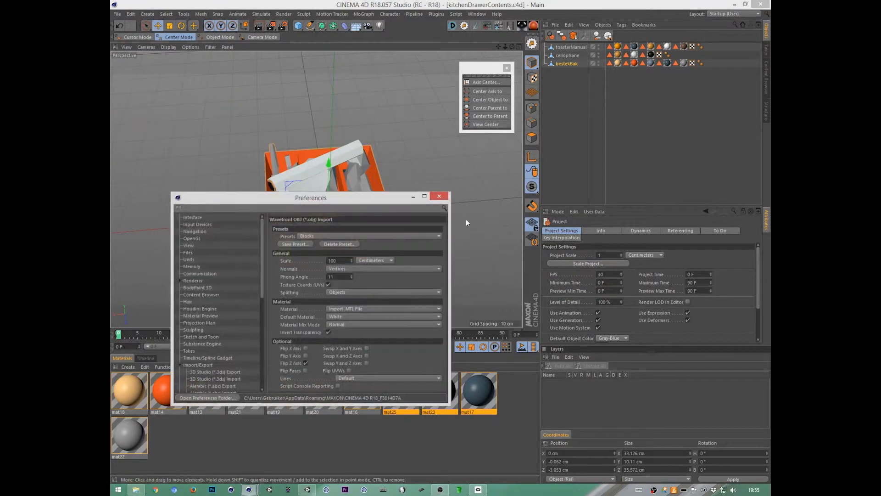
drag(338, 287, 338, 405)
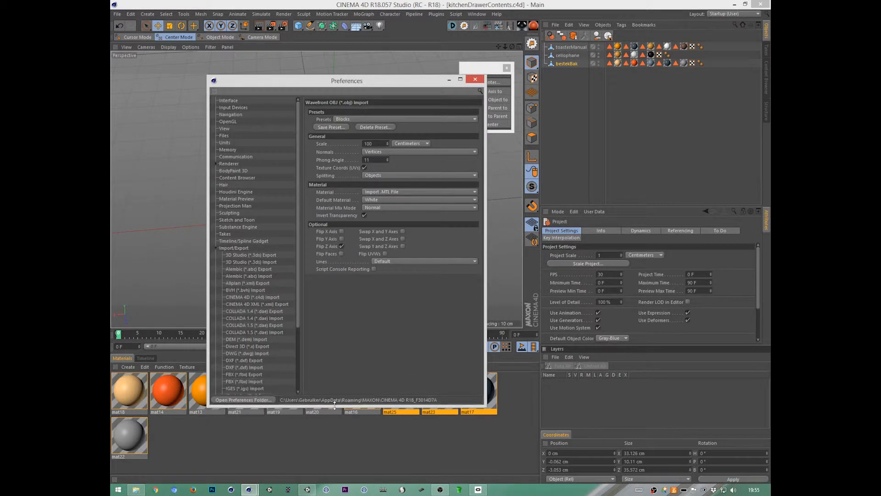
drag(298, 201, 300, 319)
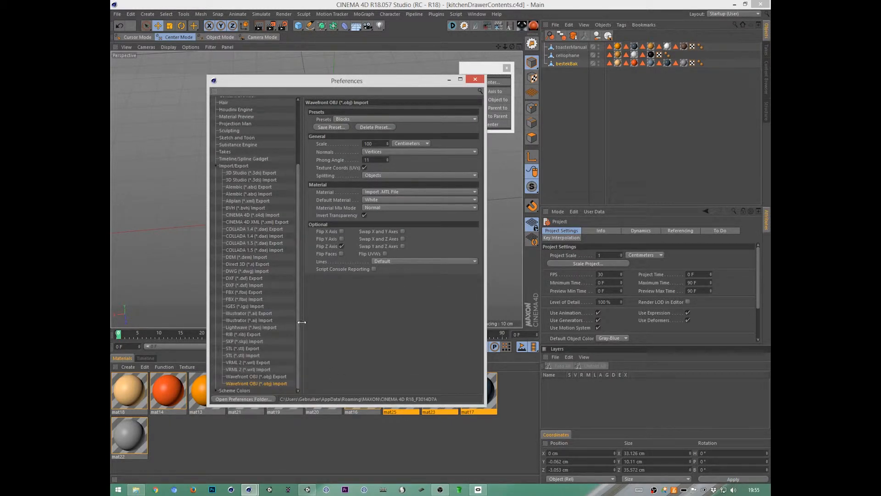
click(257, 277)
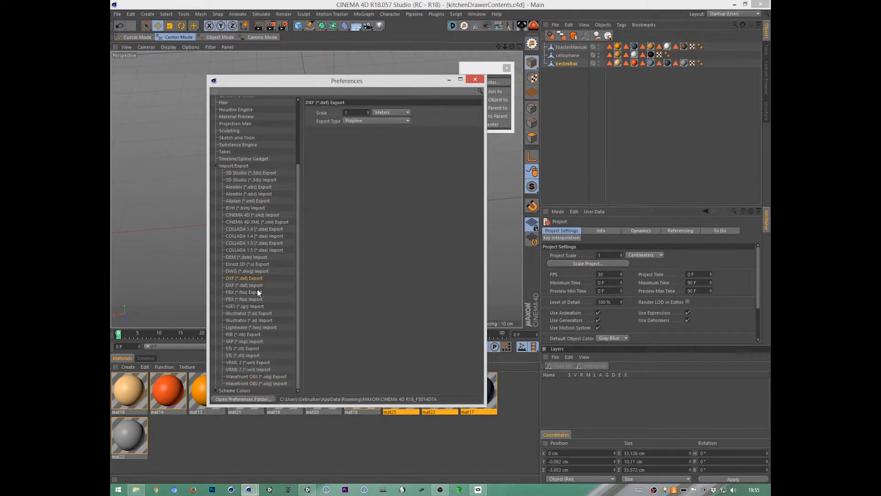
click(258, 292)
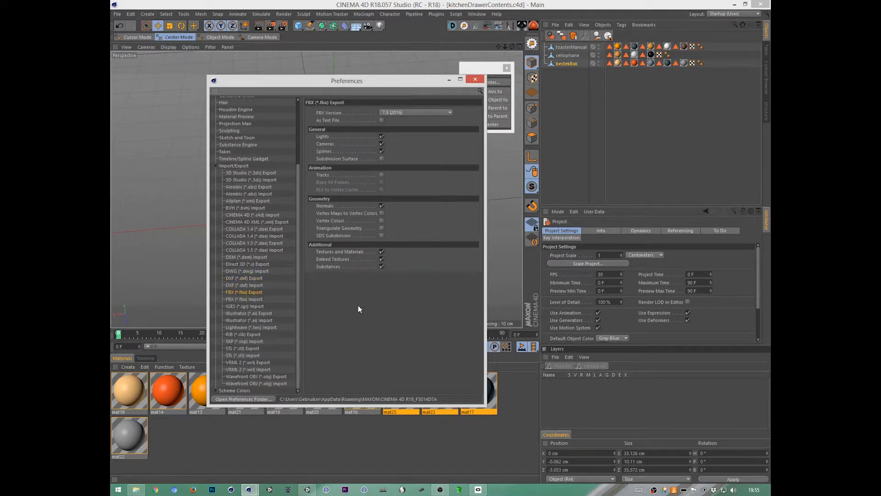
Step: Move the preferences window aside and check the size of toasterManual in the coordinates
drag(558, 87, 577, 45)
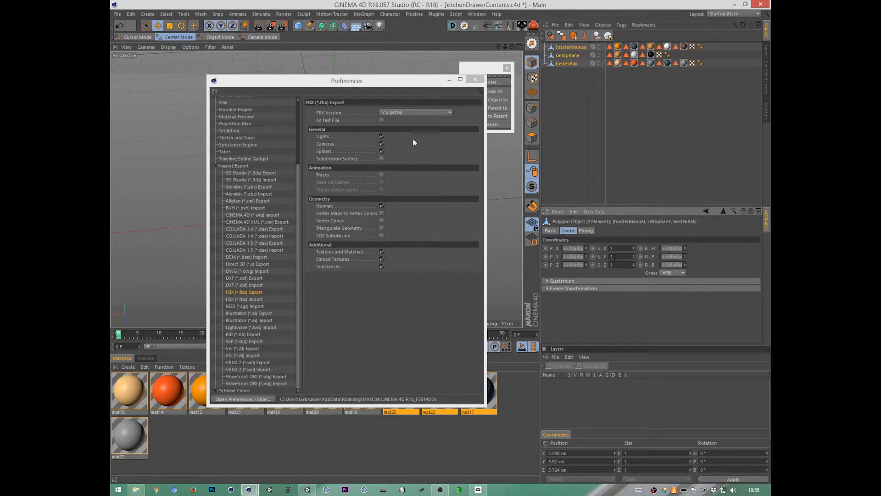
drag(347, 81, 225, 197)
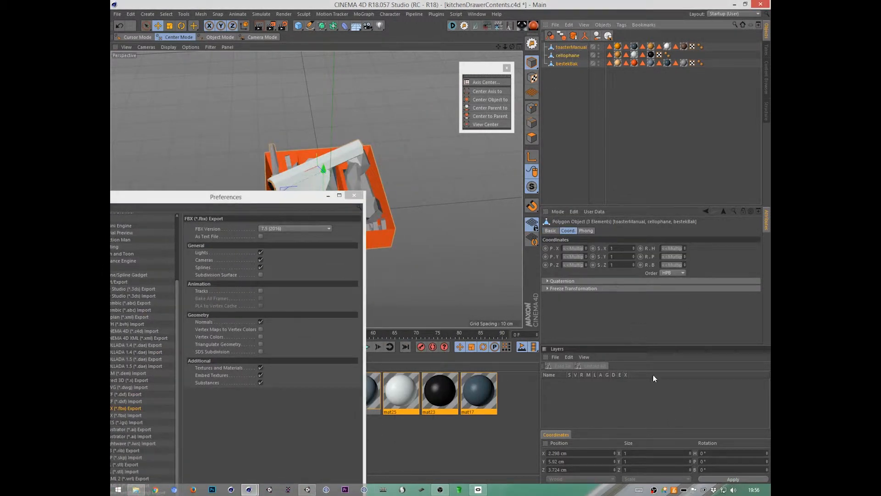
click(569, 48)
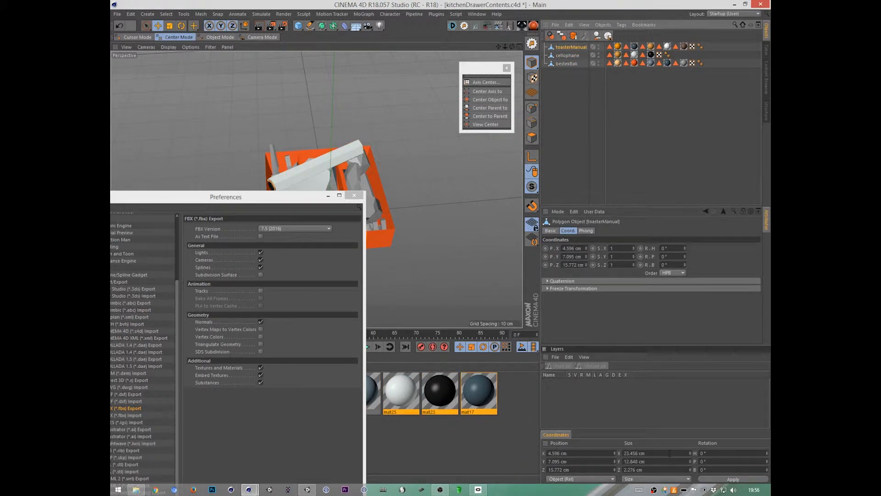
drag(283, 201, 264, 398)
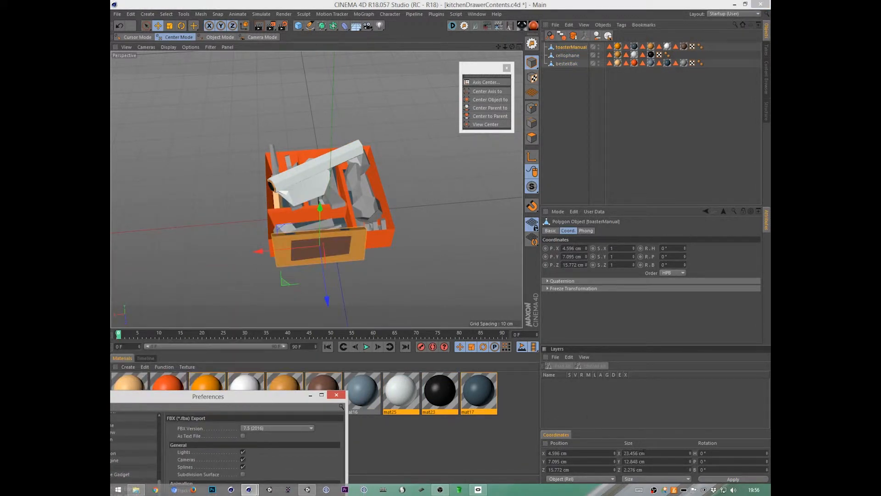
click(653, 453)
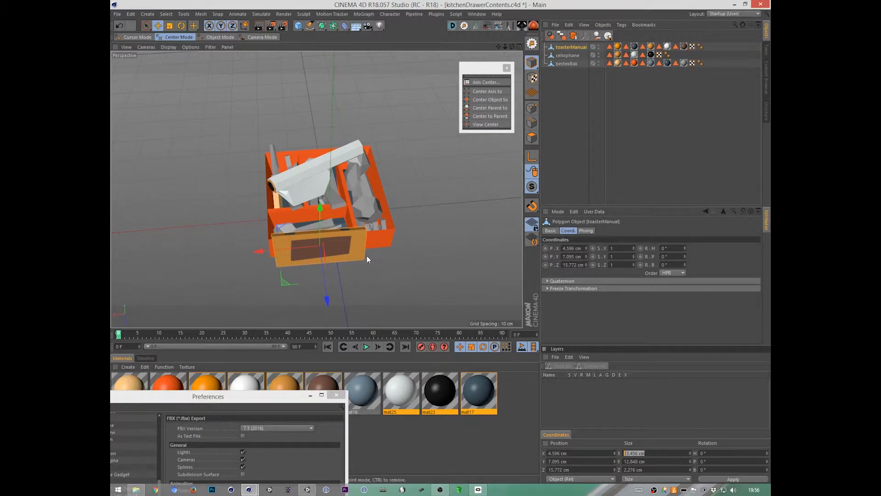
Step: Switch to Unity, turn off scene lighting in the Scene view, and frame the kitchen cabinets
key(alt+Tab)
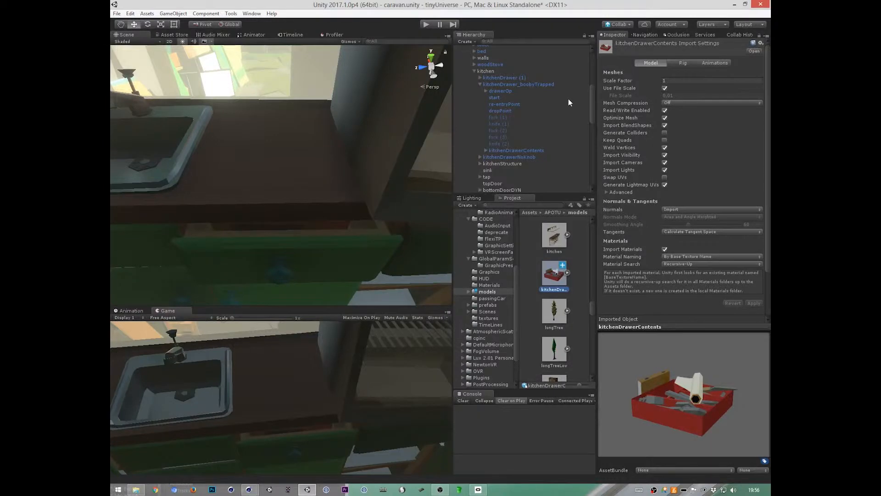
click(183, 41)
click(203, 41)
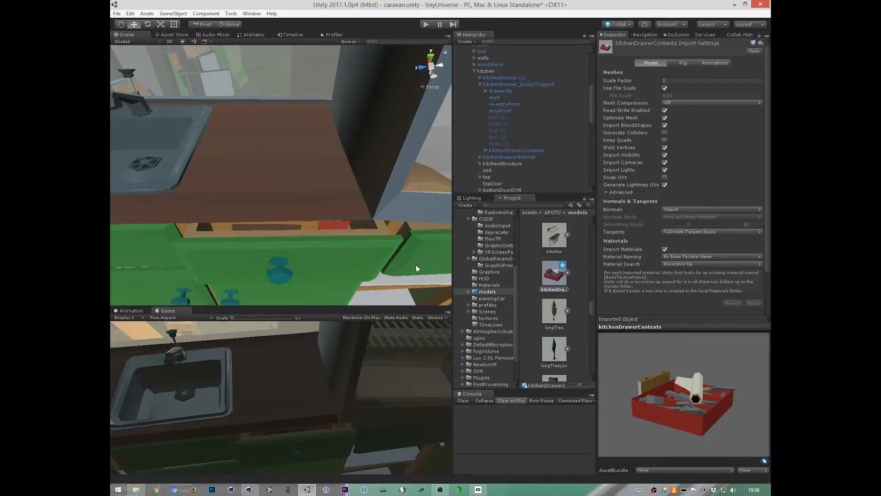
alt+right_drag(416, 265, 249, 260)
alt+middle_drag(366, 258, 391, 257)
alt+drag(391, 257, 321, 195)
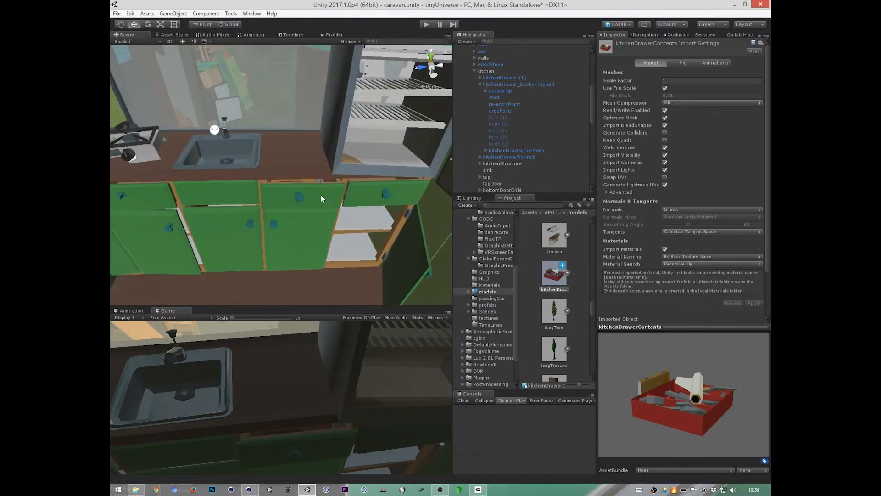
Step: Compare the transforms of kitchenDrawer_boobyTrapped and kitchenDrawerContents, and move kitchenDrawerContents out of the drawer to sit directly under kitchen
click(323, 207)
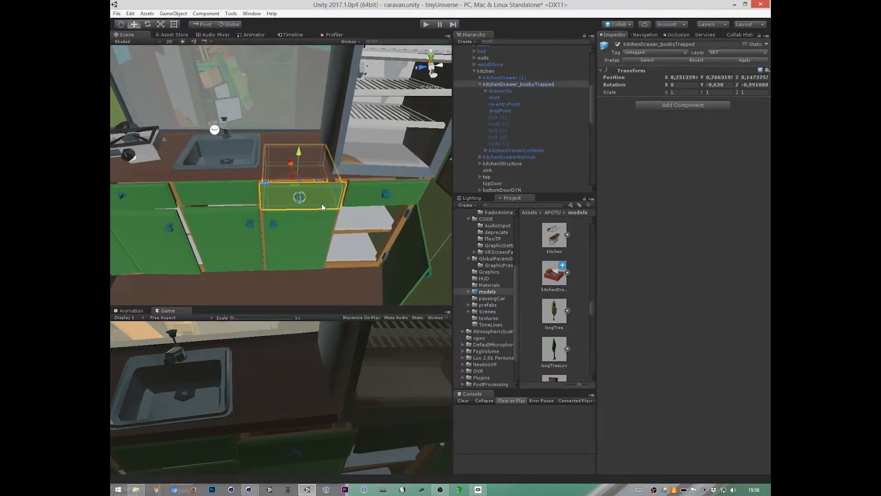
click(527, 151)
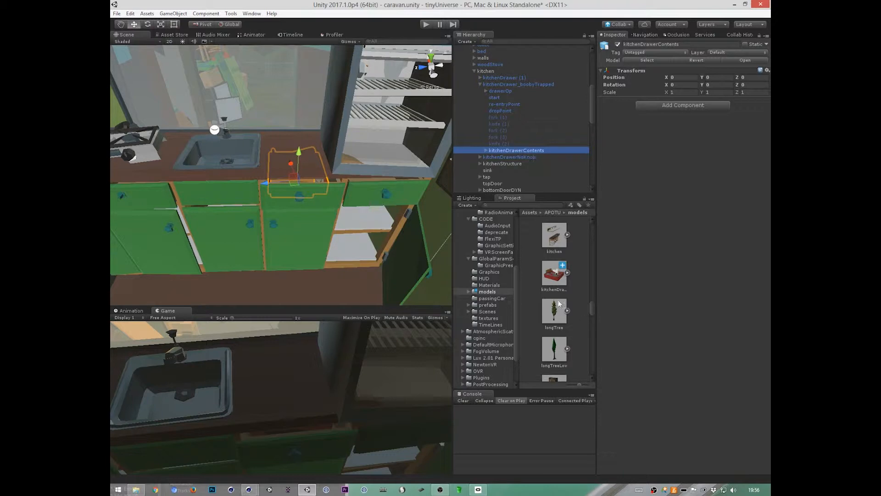
click(516, 85)
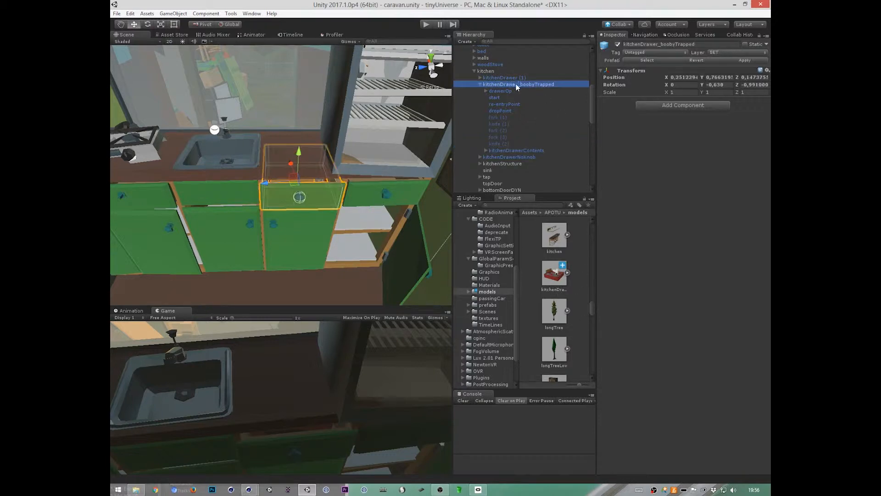
click(511, 150)
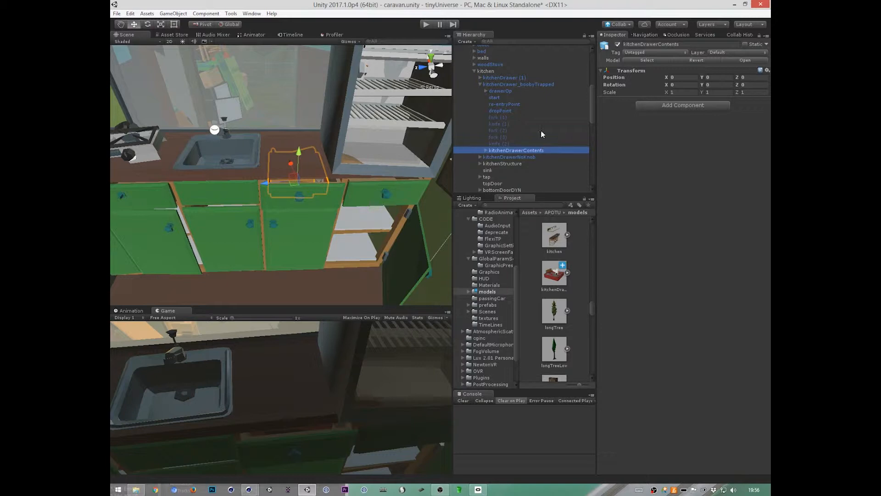
drag(540, 150, 520, 73)
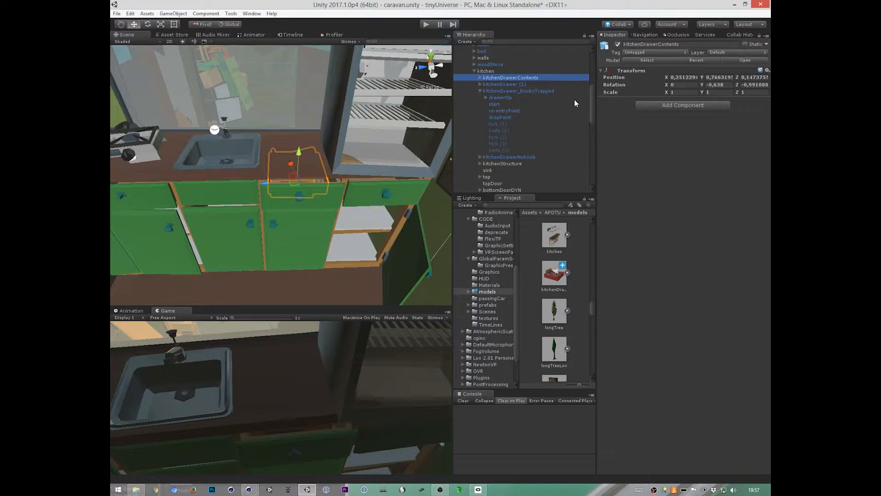
Step: Disable the Mesh Renderer of kitchenStructure to expose the drawer's interior
click(282, 139)
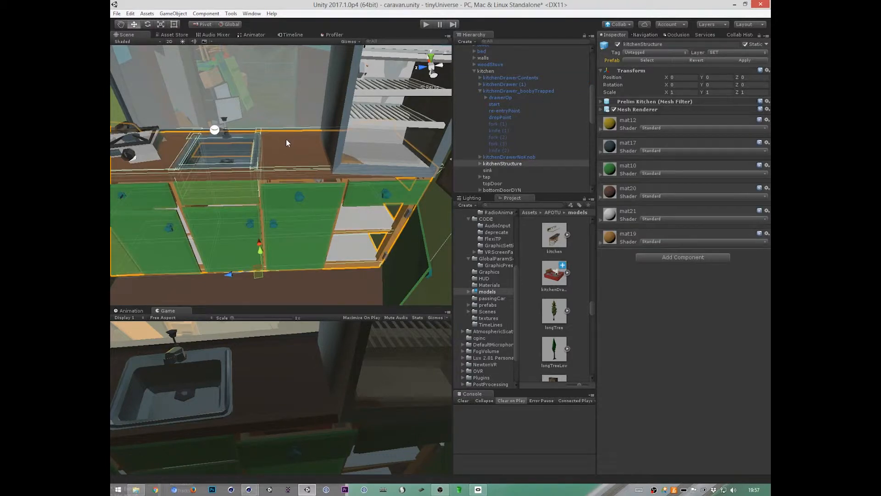
click(614, 109)
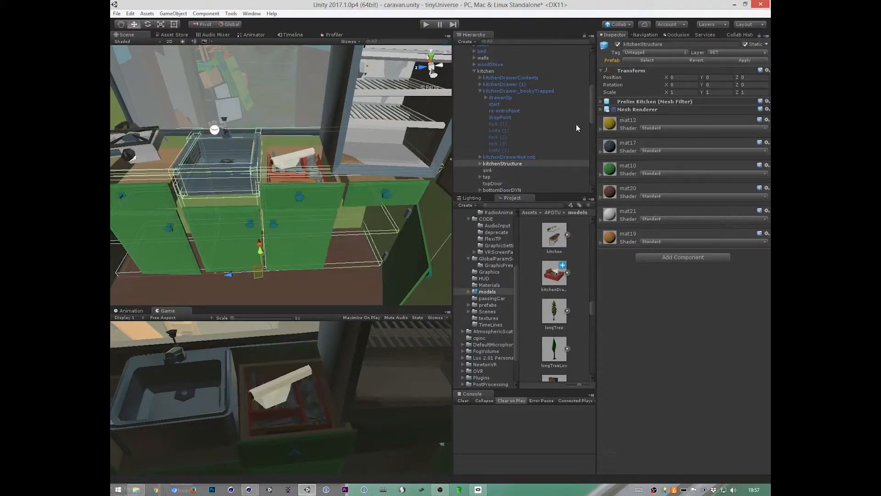
alt+drag(317, 272, 395, 119)
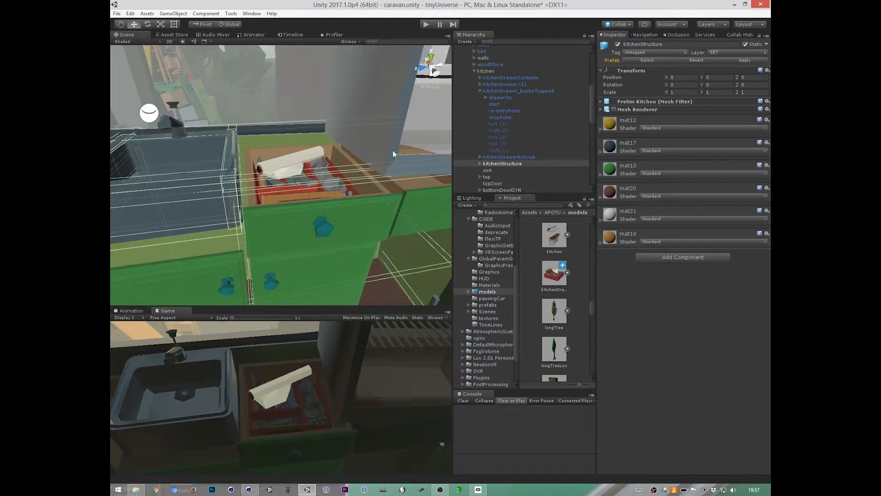
Step: Select the fridge, enlarge the Scene and Game views, and examine how the contents fit inside the drawer
click(391, 175)
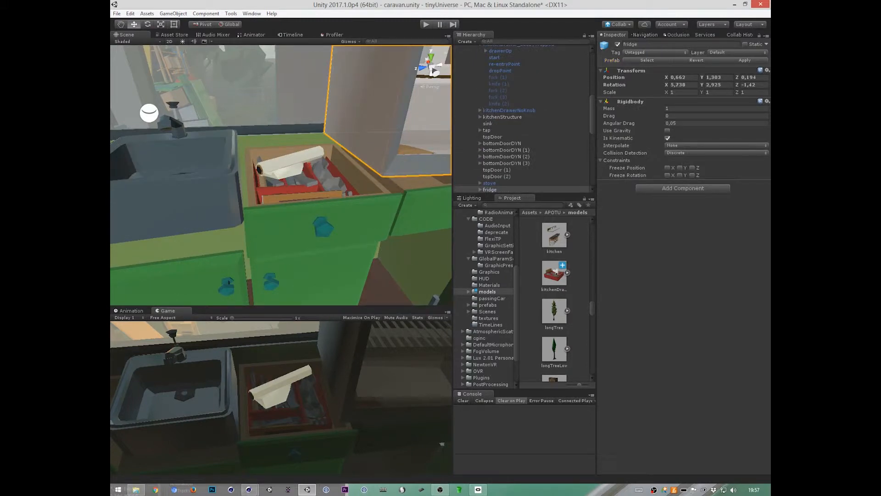
click(498, 189)
mouse_move(594, 114)
mouse_down()
mouse_move(593, 136)
mouse_move(594, 112)
mouse_move(592, 124)
mouse_up()
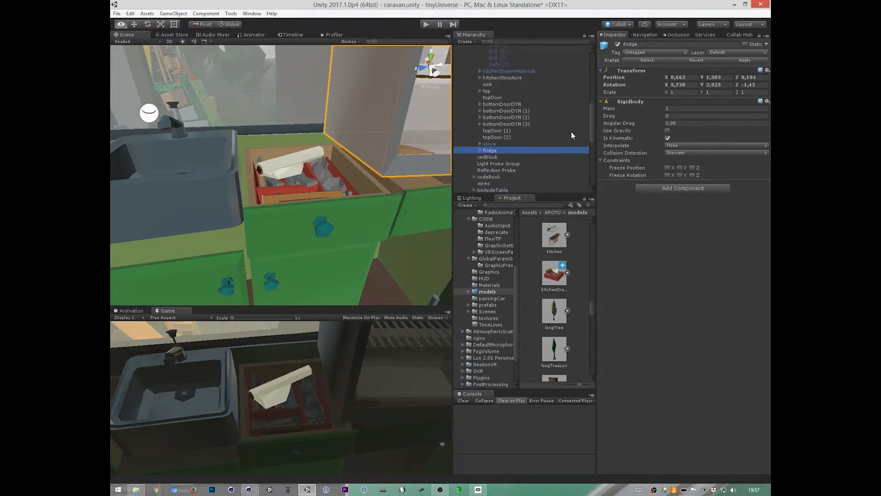
alt+drag(357, 238, 402, 253)
drag(452, 264, 560, 264)
drag(476, 306, 477, 325)
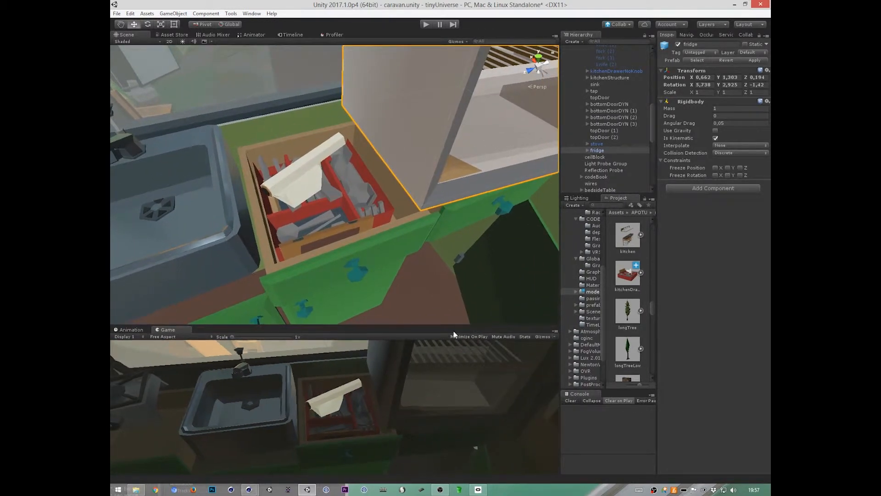
alt+drag(521, 257, 448, 253)
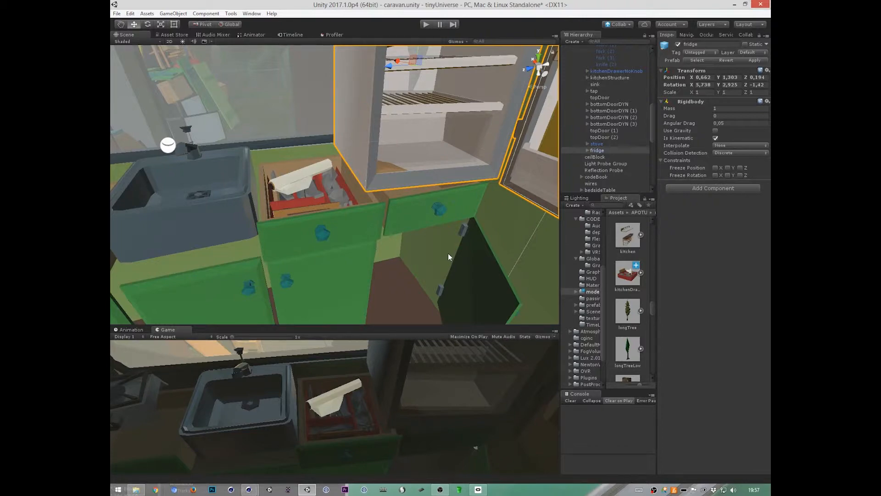
key(alt+Tab)
key(alt+Tab)
key(alt+Tab)
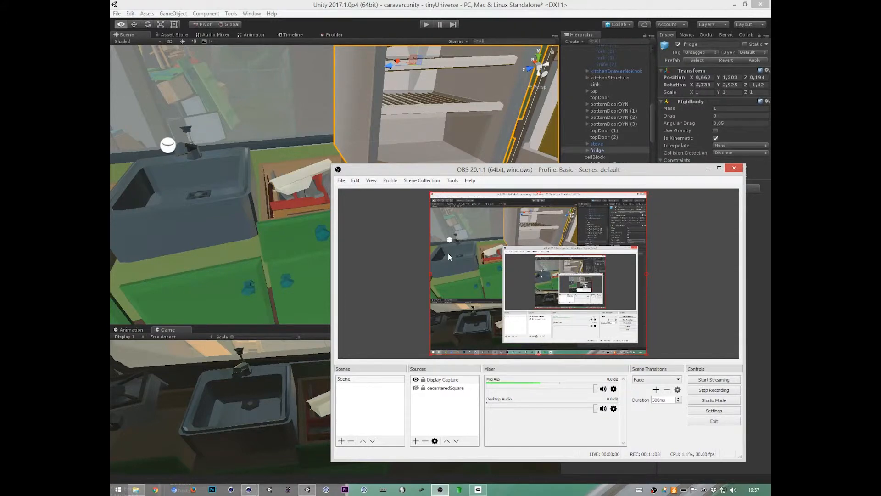
key(alt+Tab)
Step: Select kitchenDrawerContents in the scene and widen the Hierarchy and Inspector
alt+drag(357, 263, 427, 237)
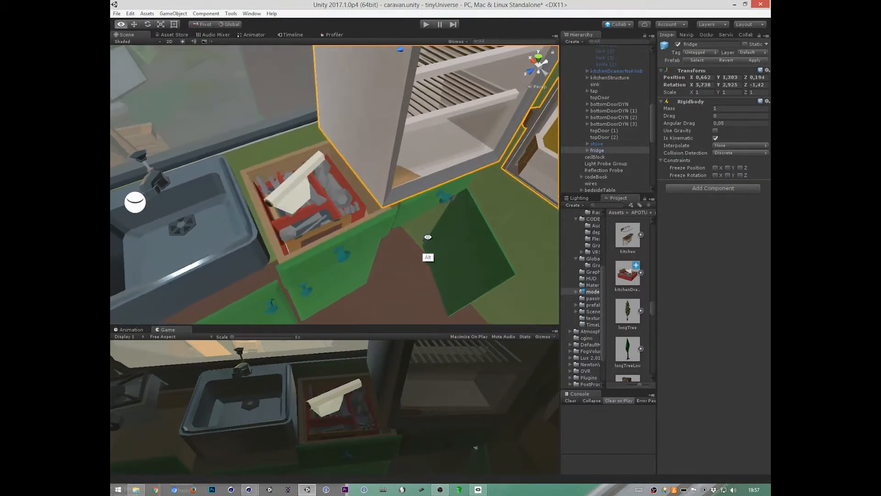
click(332, 212)
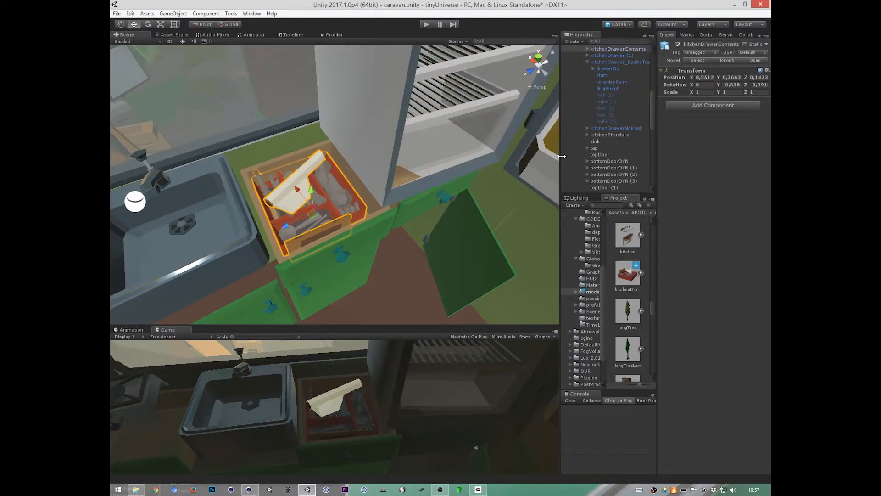
drag(560, 154, 486, 154)
drag(658, 140, 636, 110)
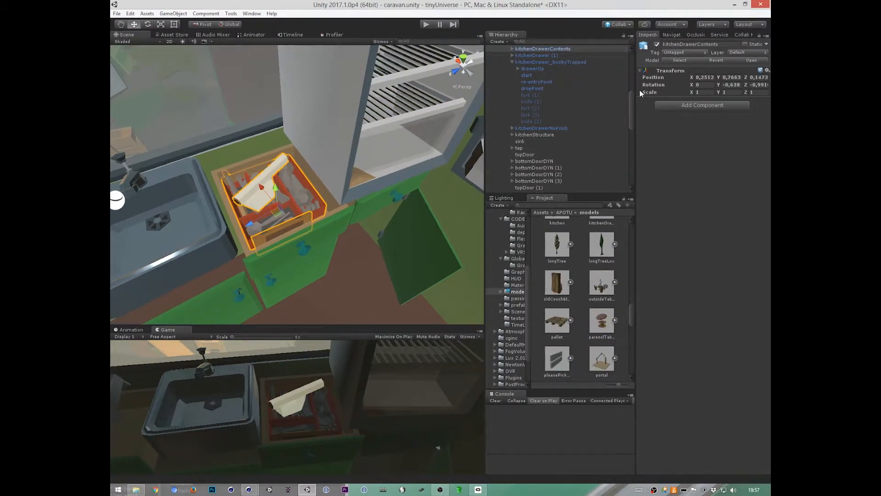
Step: Collapse kitchenDrawer_boobyTrapped in the hierarchy and give the Inspector more width
scroll(632, 80, up, 5)
scroll(632, 80, up, 1)
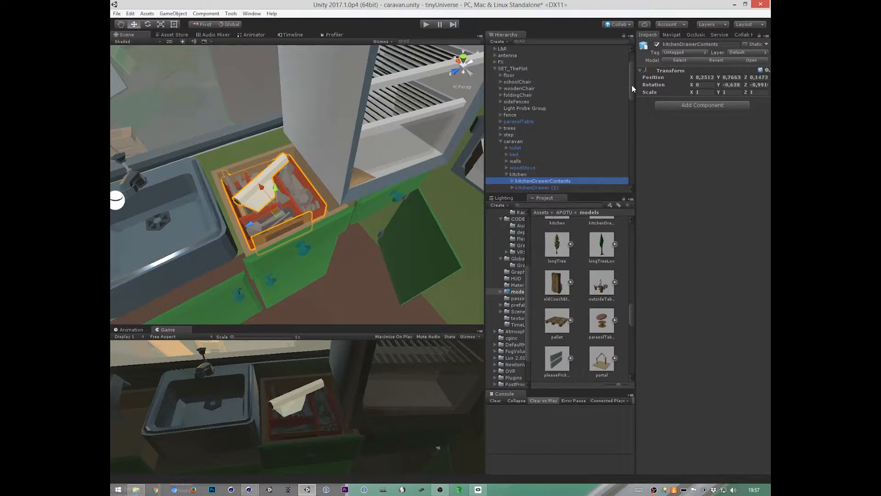
scroll(633, 89, down, 2)
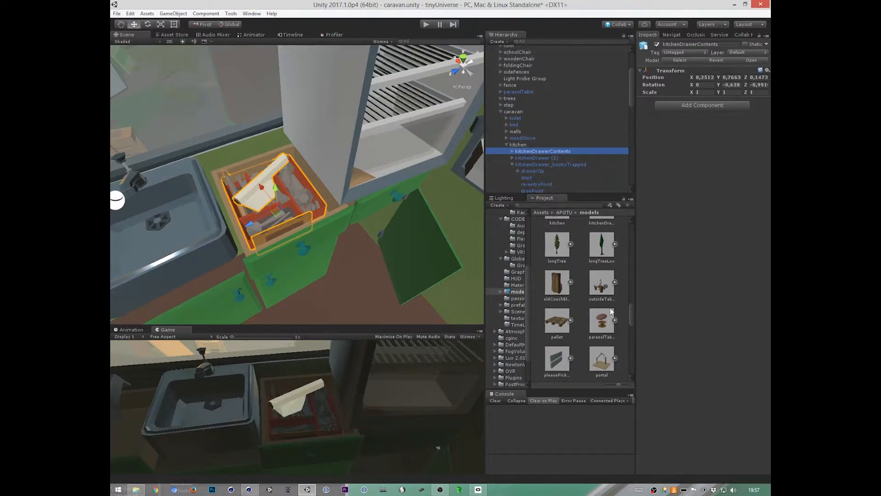
click(512, 165)
drag(636, 137, 587, 150)
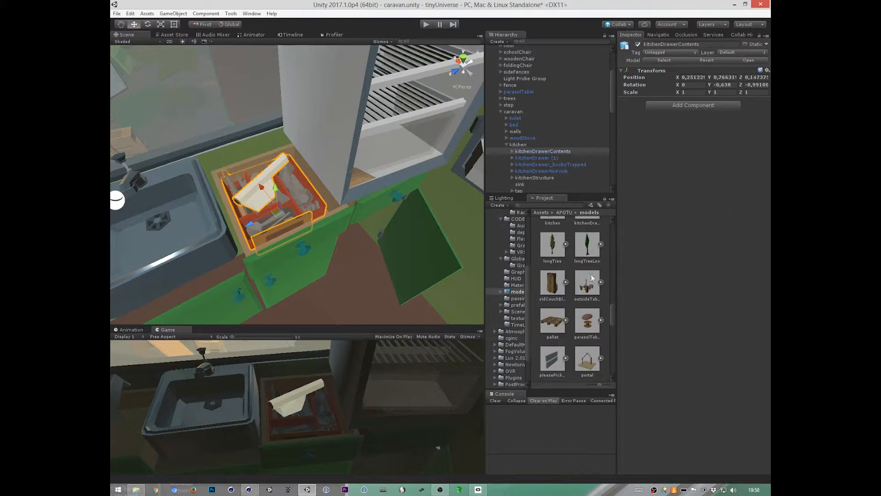
Step: Expand kitchenDrawerContents and move its bestekBak and cellophane children directly under kitchen
click(514, 151)
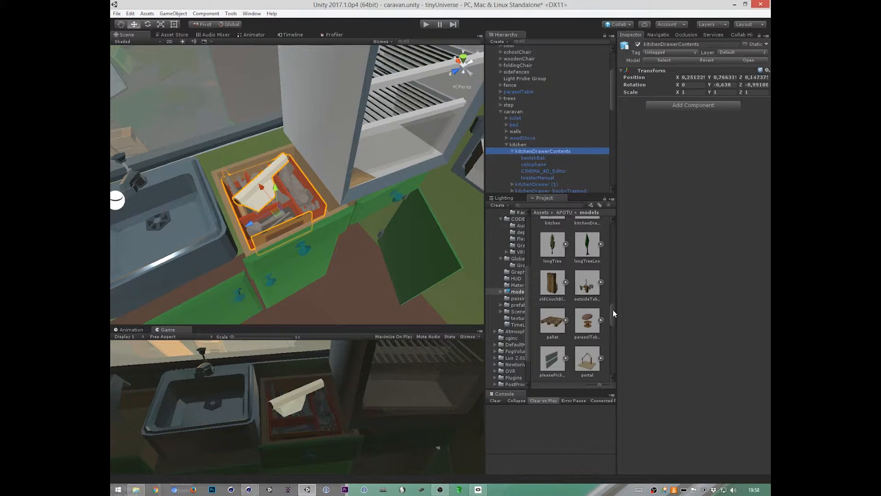
drag(613, 309, 613, 309)
drag(535, 159, 538, 142)
click(467, 263)
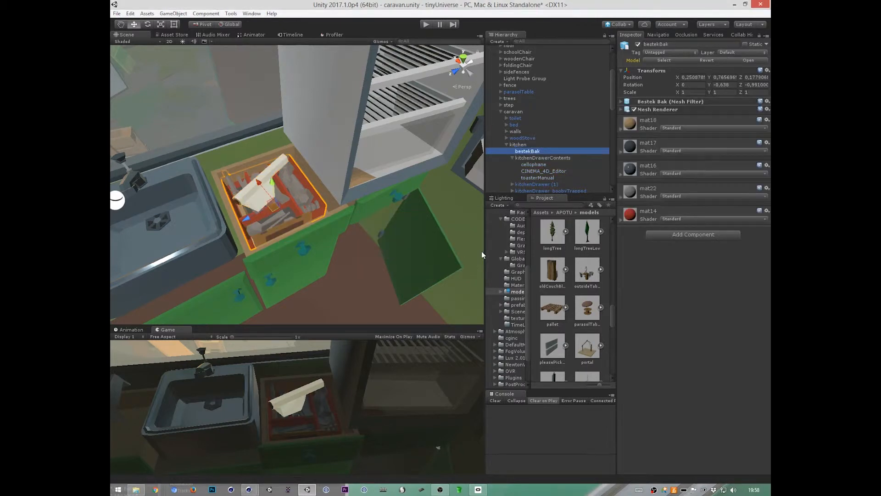
drag(535, 165, 550, 146)
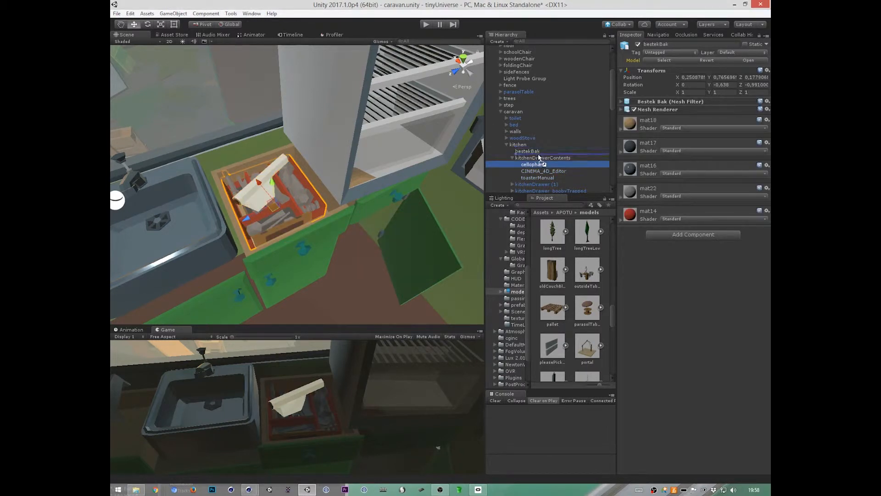
Step: Delete the CINEMA_4D_Editor camera and the kitchenDrawerContents parent, moving toasterManual directly under kitchen
click(548, 171)
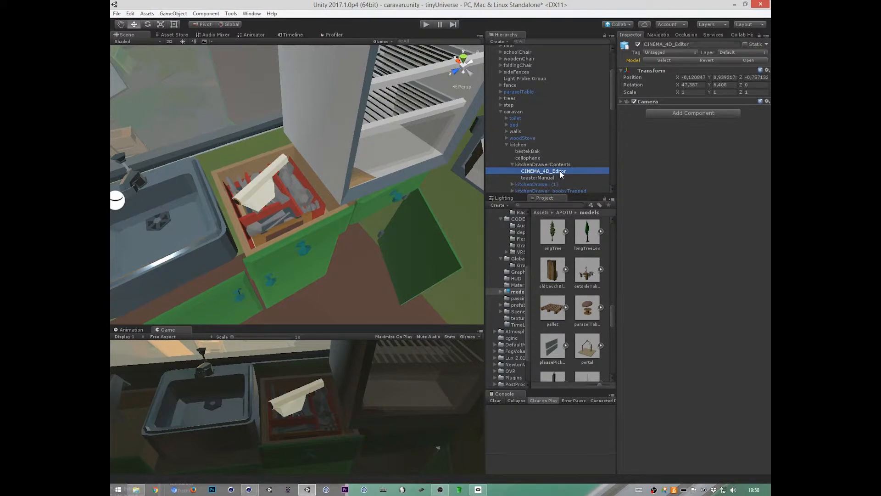
key(Delete)
drag(546, 172, 544, 161)
Step: Check bestekBak, cellophane and toasterManual one by one in the scene
click(533, 152)
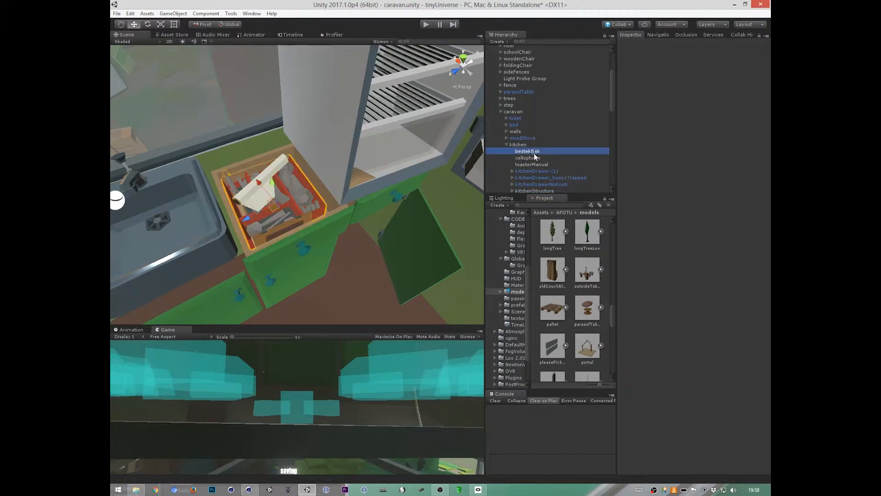
click(534, 158)
click(536, 166)
click(534, 159)
click(534, 154)
click(540, 164)
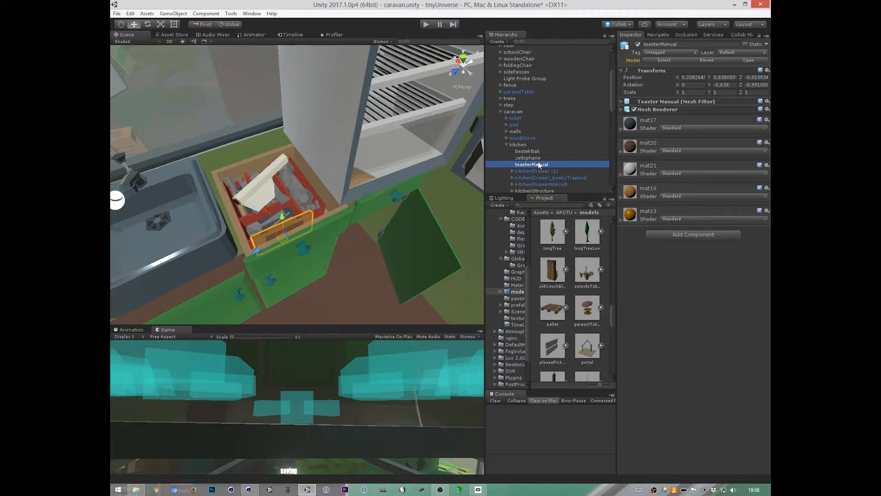
Step: Select bestekBak, cellophane and toasterManual together and view them from above in the drawer
shift+click(533, 153)
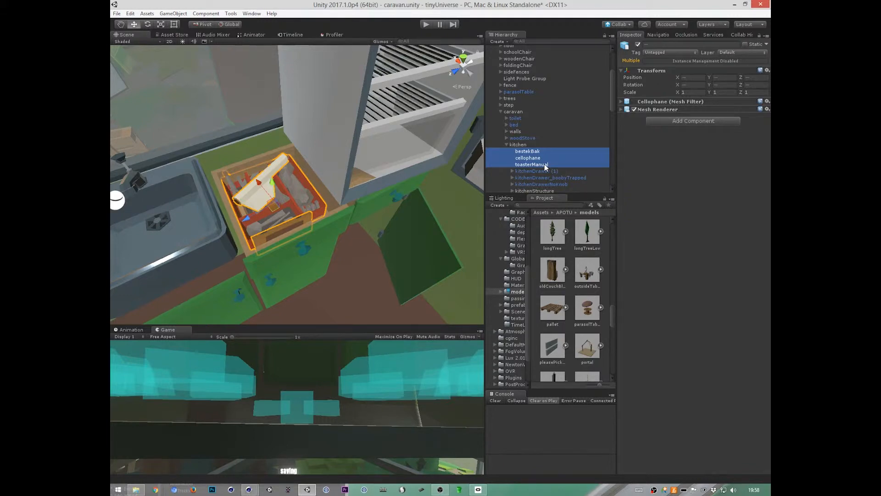
alt+drag(367, 243, 430, 261)
alt+right_drag(429, 260, 416, 257)
alt+drag(416, 256, 304, 269)
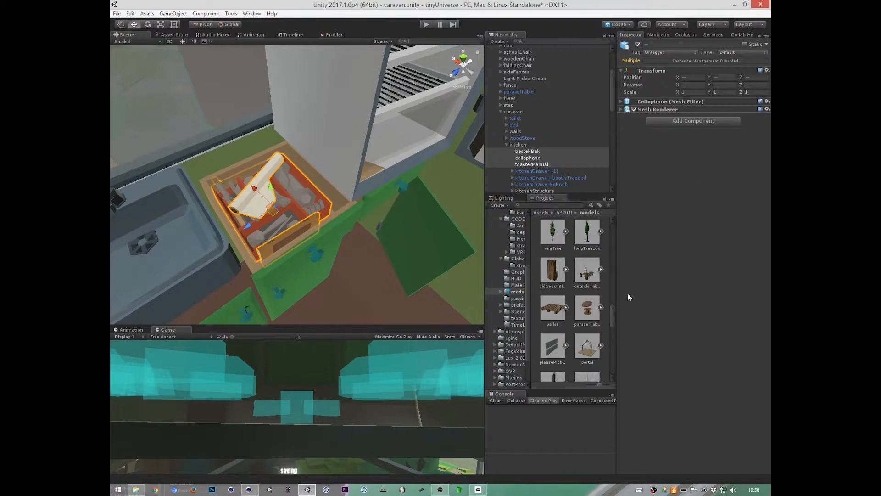
Step: Set the import scale factor of the kitchenDrawerContents model to 0.85 and apply it
mouse_move(613, 313)
mouse_down()
mouse_move(612, 368)
mouse_move(613, 302)
mouse_up()
click(587, 313)
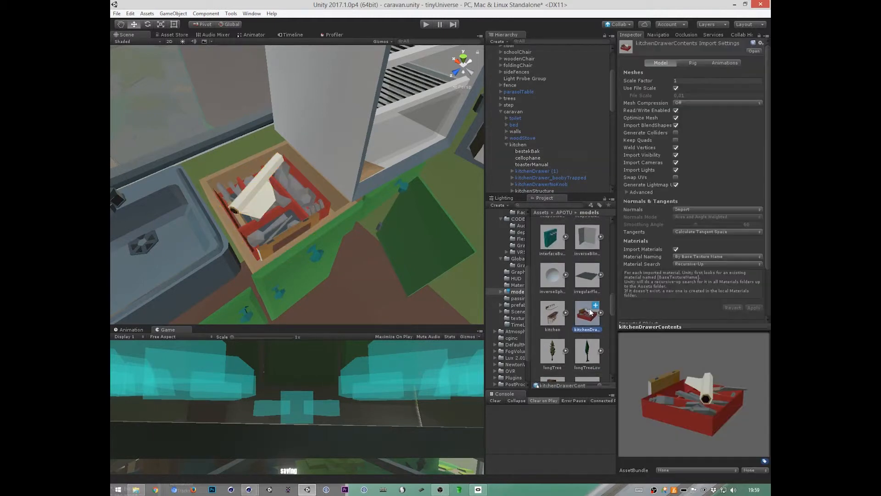
click(687, 81)
text(0)
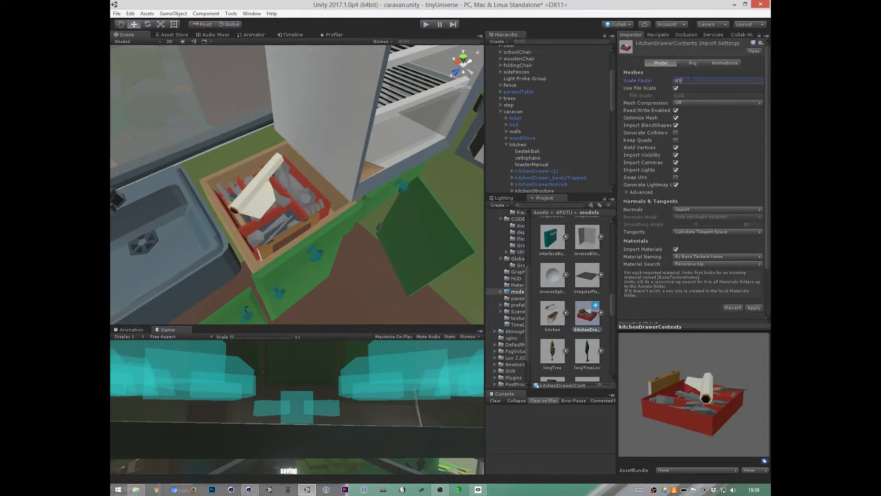
click(753, 307)
Step: Switch the transform handles to local orientation and move bestekBak along its Z axis to 0.154 inside the drawer
alt+drag(320, 265, 420, 227)
click(353, 245)
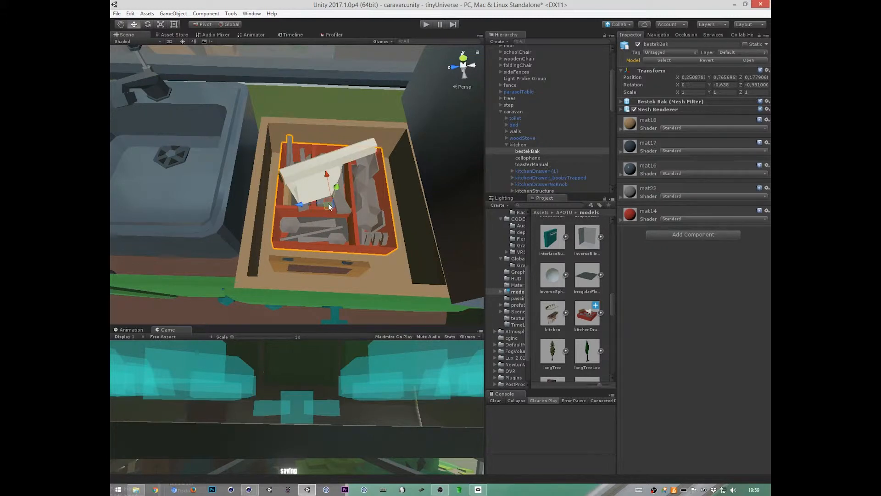
alt+drag(392, 187, 379, 244)
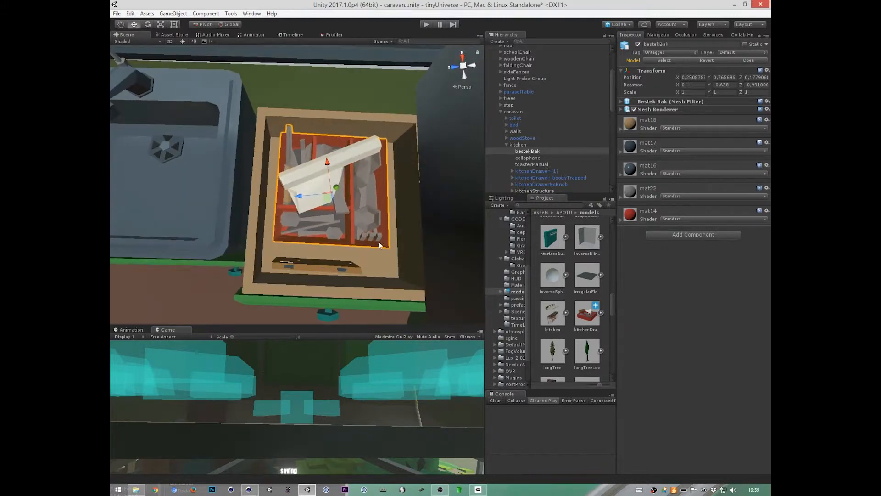
click(231, 25)
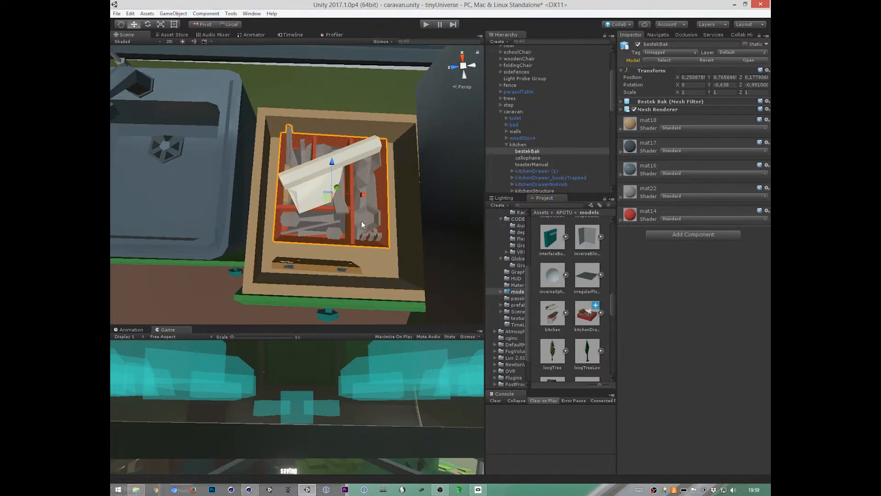
alt+drag(362, 222, 411, 248)
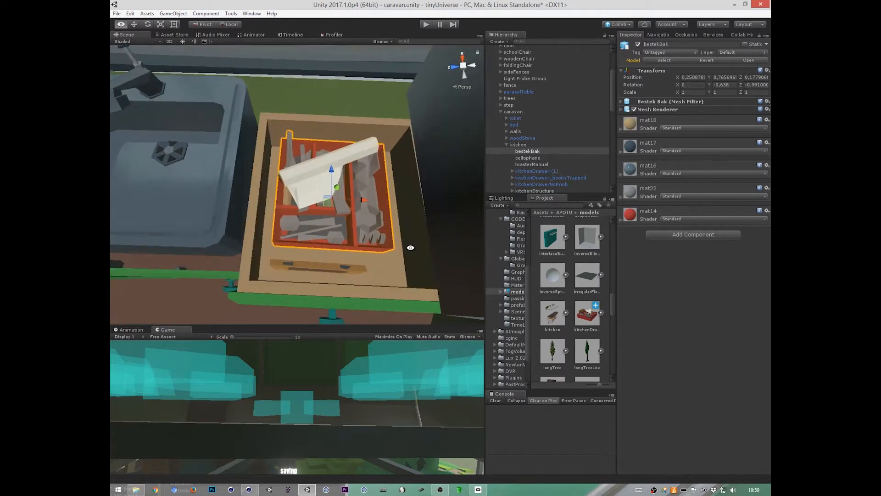
click(527, 151)
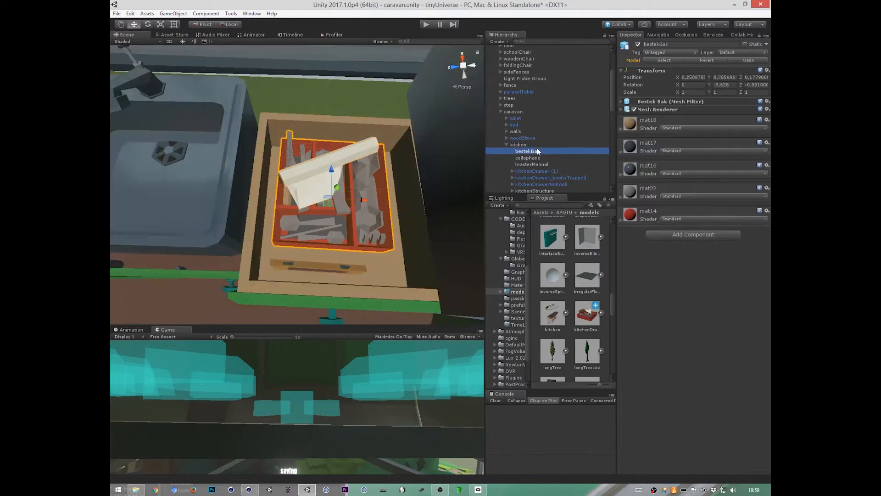
alt+drag(436, 213, 410, 297)
drag(333, 161, 333, 174)
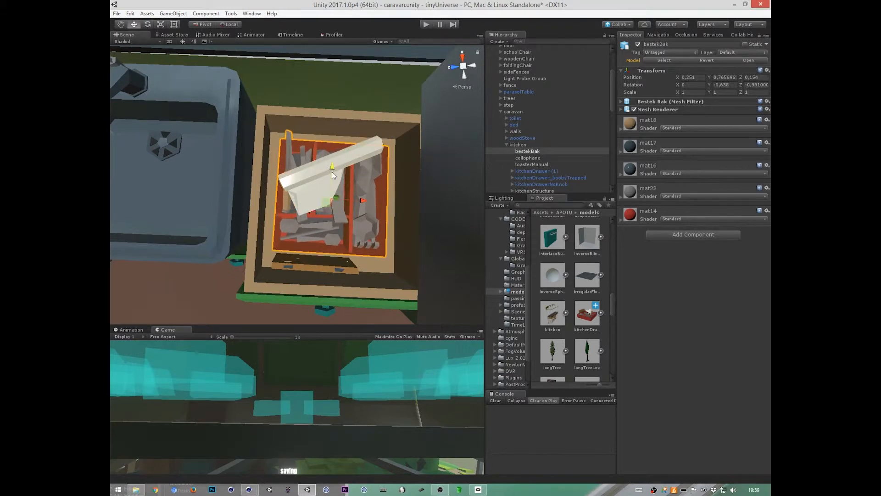
click(528, 151)
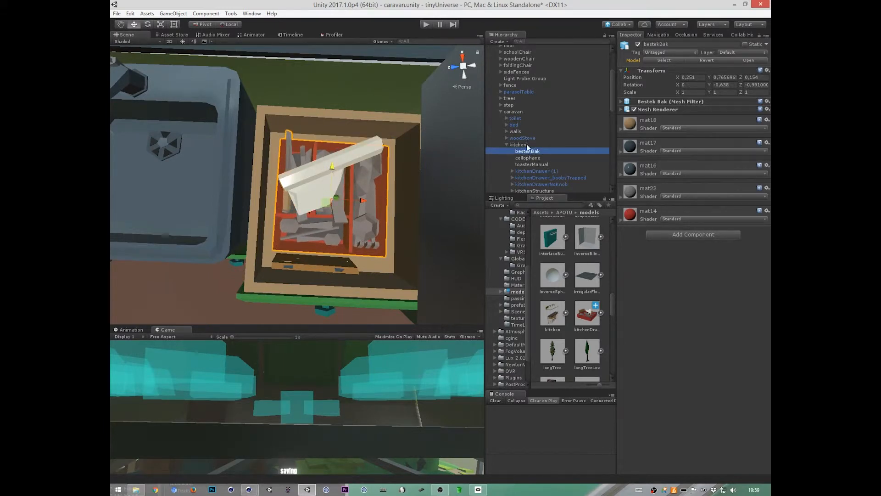
Step: Add a Rigidbody and a Box Collider component to bestekBak
alt+drag(425, 257, 425, 213)
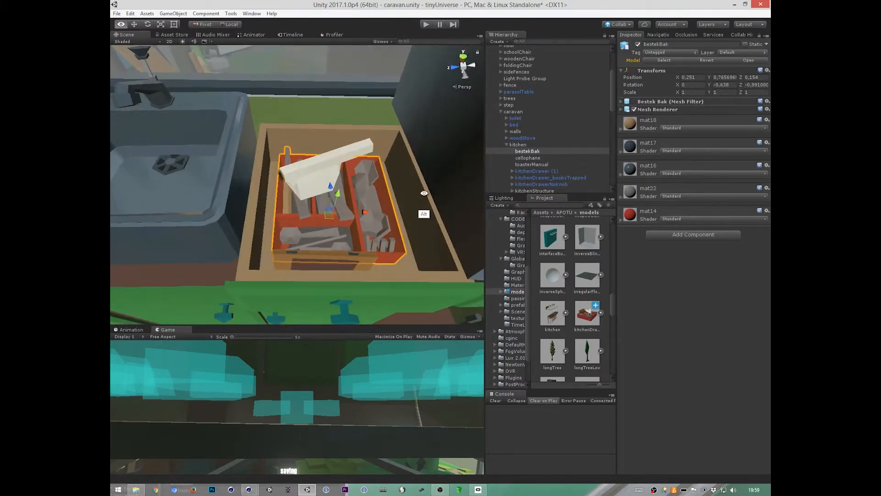
click(701, 235)
text(rigid)
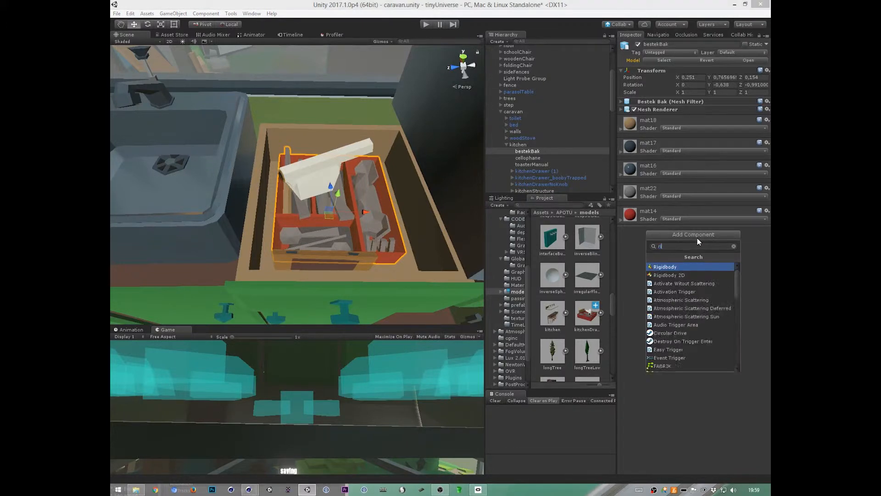
click(671, 267)
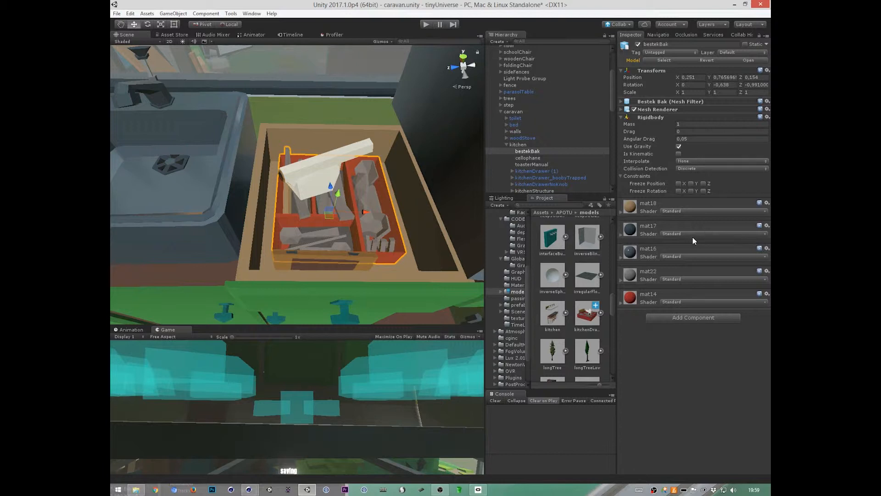
click(696, 318)
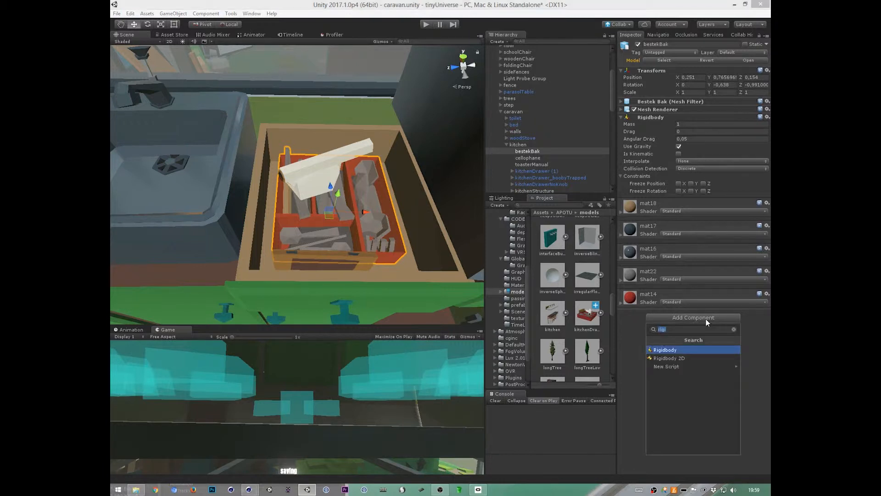
text(box)
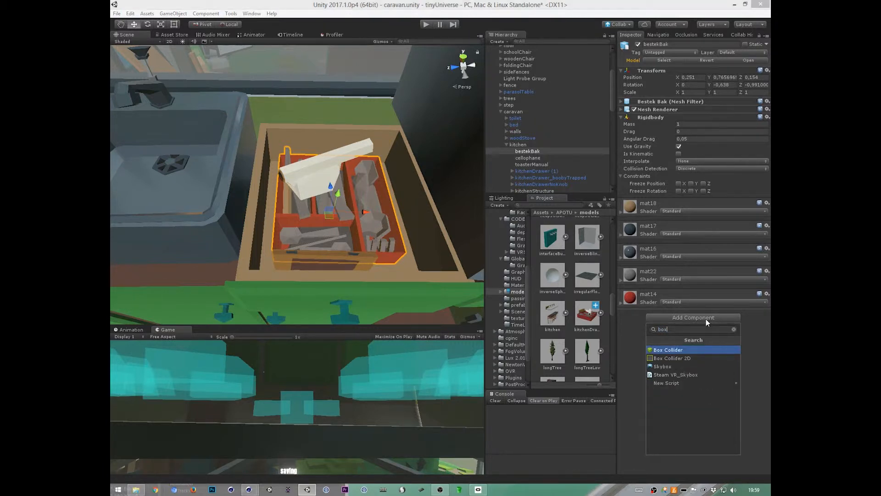
key(Return)
Step: Examine from several sides how closely the box collider fits around bestekBak
alt+drag(361, 252, 674, 266)
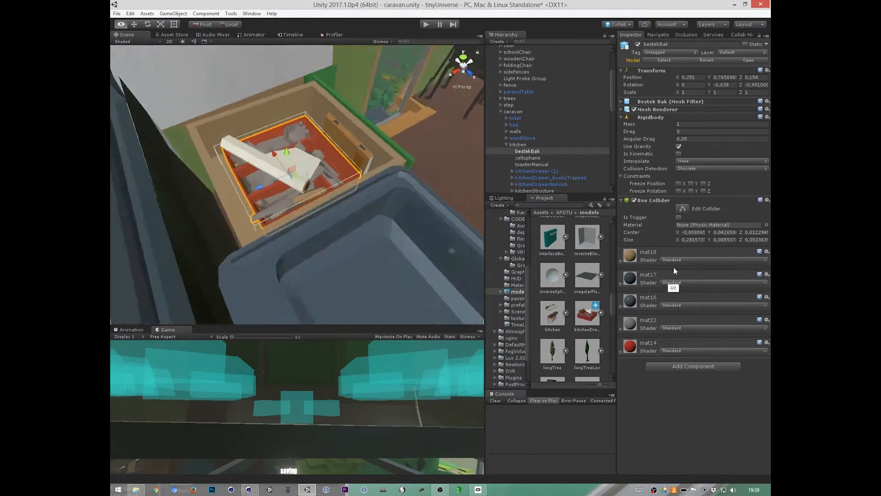
alt+drag(402, 257, 292, 261)
alt+right_drag(335, 240, 497, 186)
alt+drag(477, 188, 514, 299)
alt+right_drag(416, 273, 480, 239)
alt+drag(480, 239, 594, 258)
alt+drag(358, 266, 425, 247)
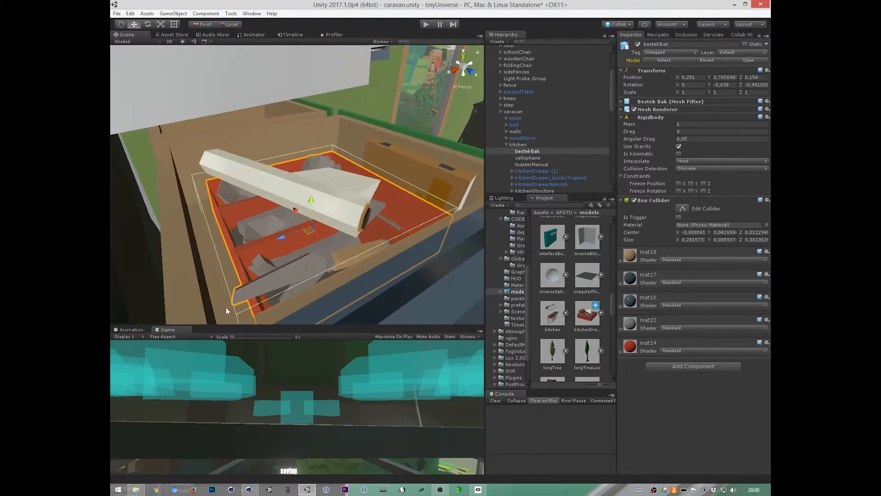
alt+drag(226, 307, 555, 265)
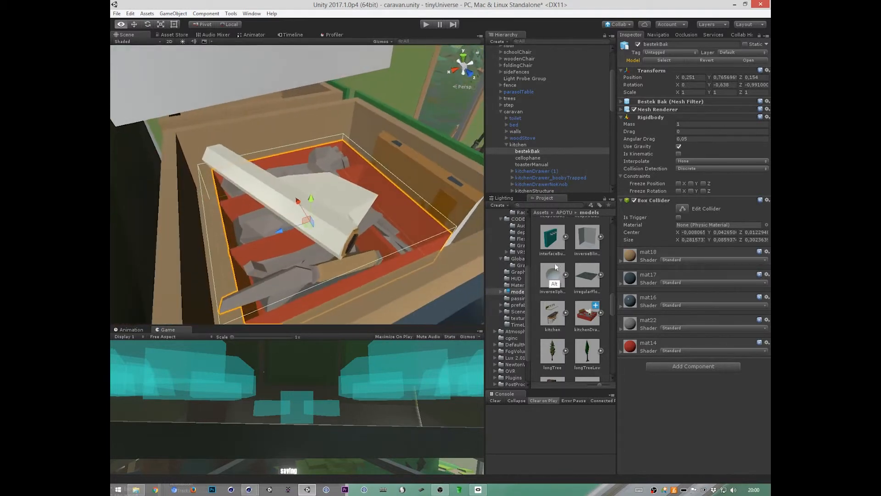
alt+drag(449, 254, 357, 283)
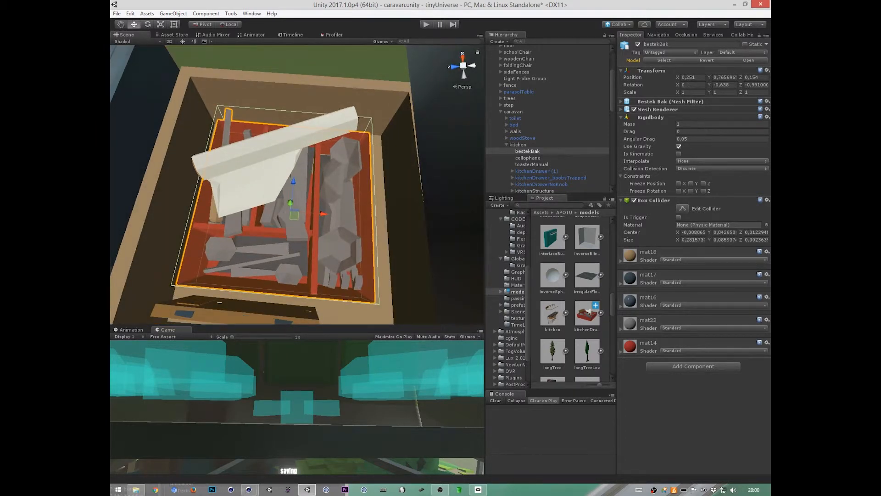
Step: Edit bestekBak's box collider to fit the tray, reducing its size to about 0.068 in Y and 0.281 in Z
click(683, 208)
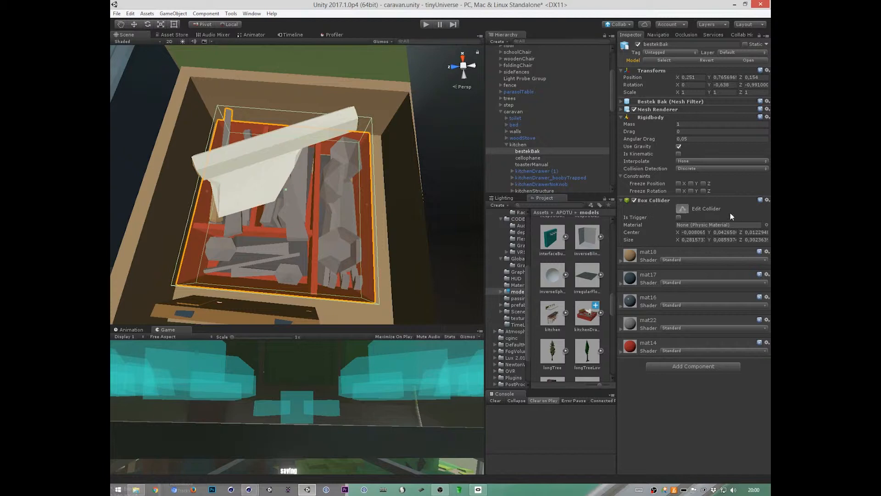
key(w)
alt+drag(408, 189, 221, 238)
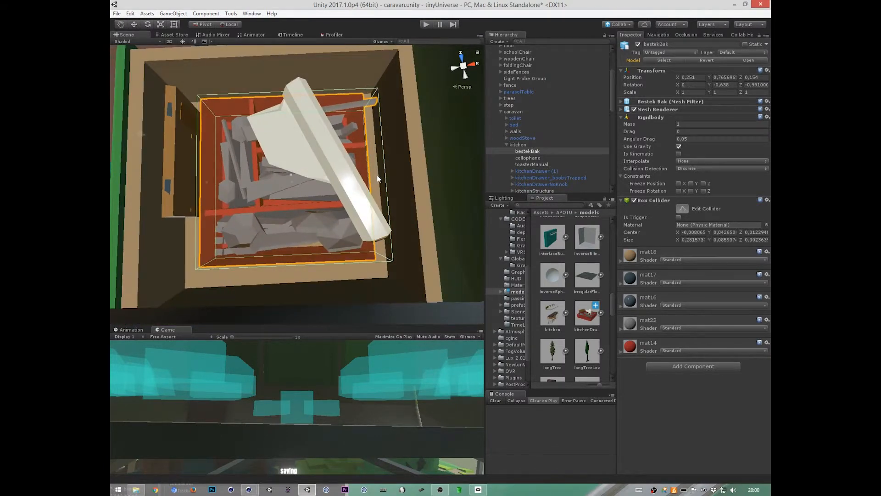
drag(377, 176, 364, 177)
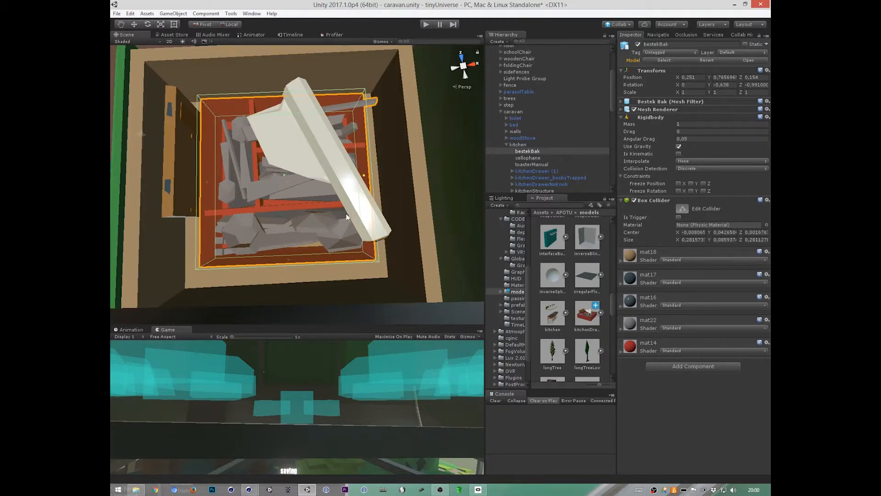
alt+drag(419, 268, 642, 202)
alt+drag(361, 261, 645, 220)
drag(313, 186, 313, 191)
alt+drag(446, 257, 277, 314)
alt+drag(378, 272, 356, 266)
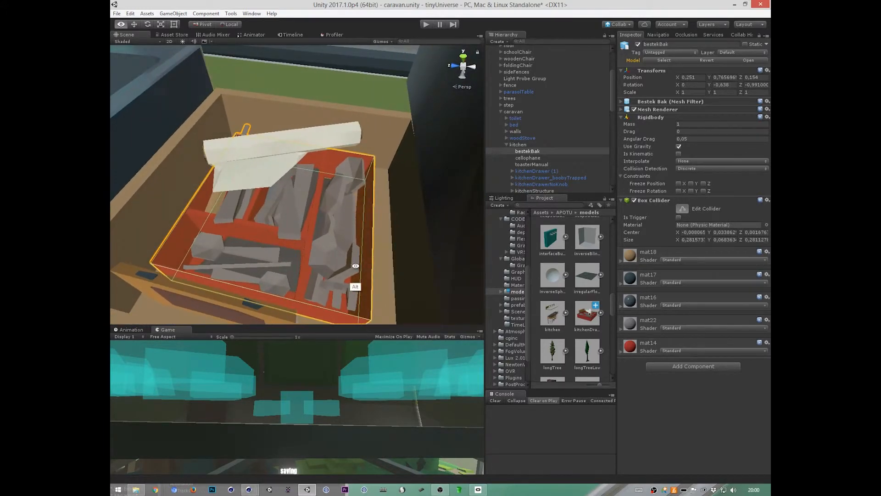
Step: Add the NVR Interactable Item script to bestekBak
click(541, 164)
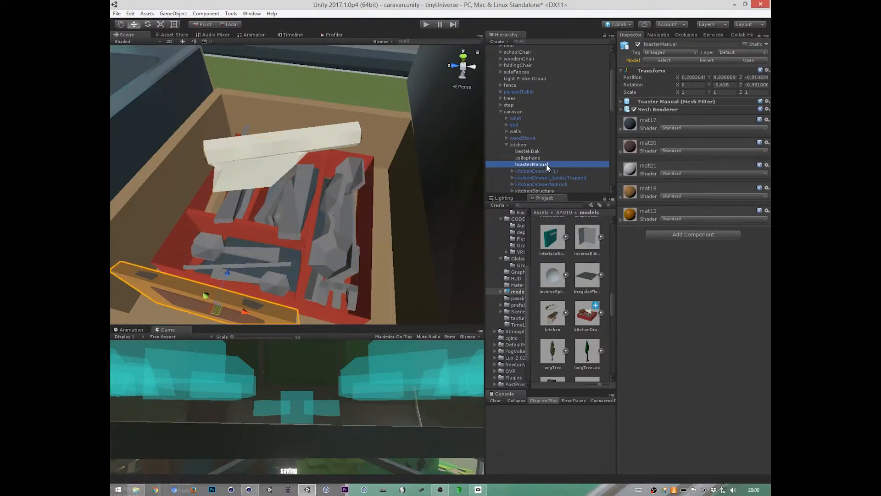
click(532, 152)
key(w)
alt+drag(385, 270, 405, 251)
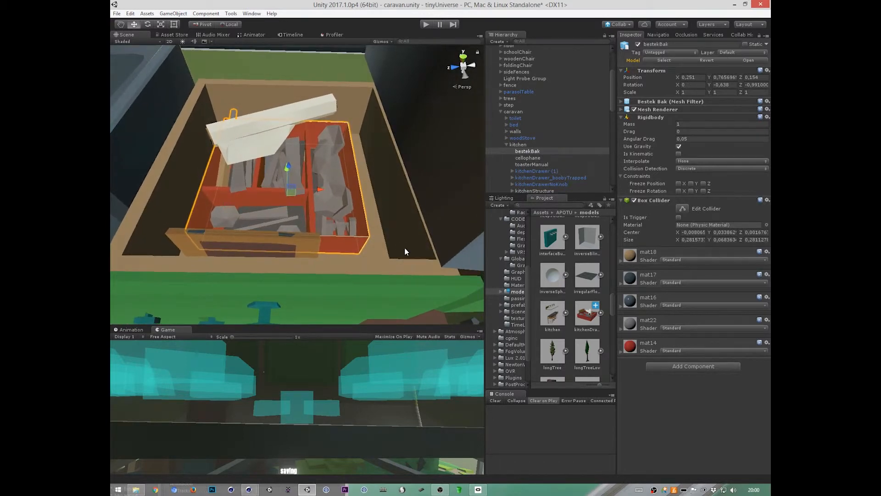
click(700, 369)
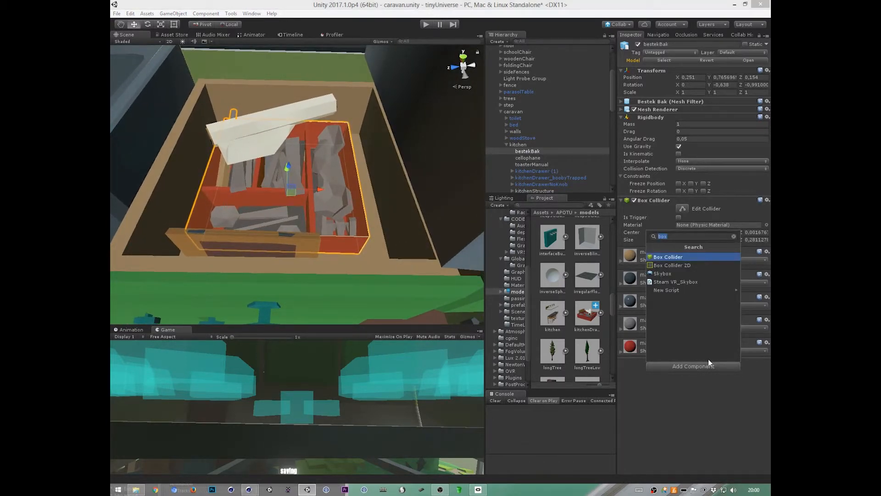
text(NVR)
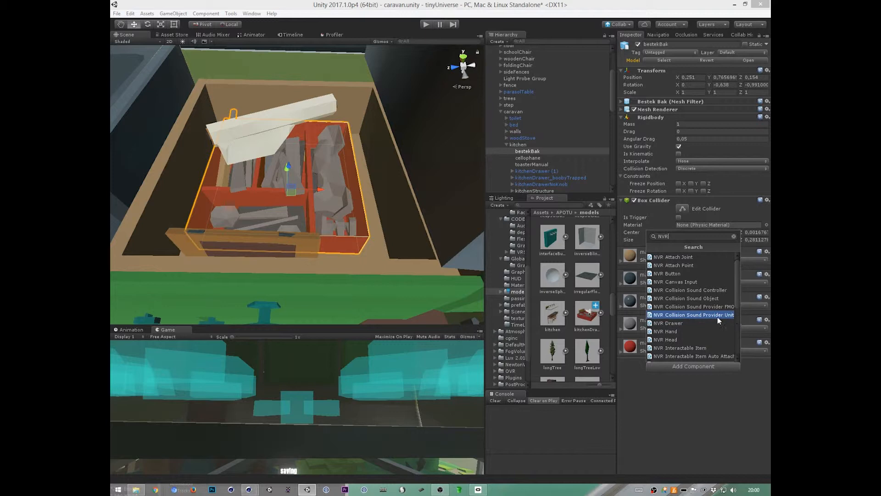
text(inter)
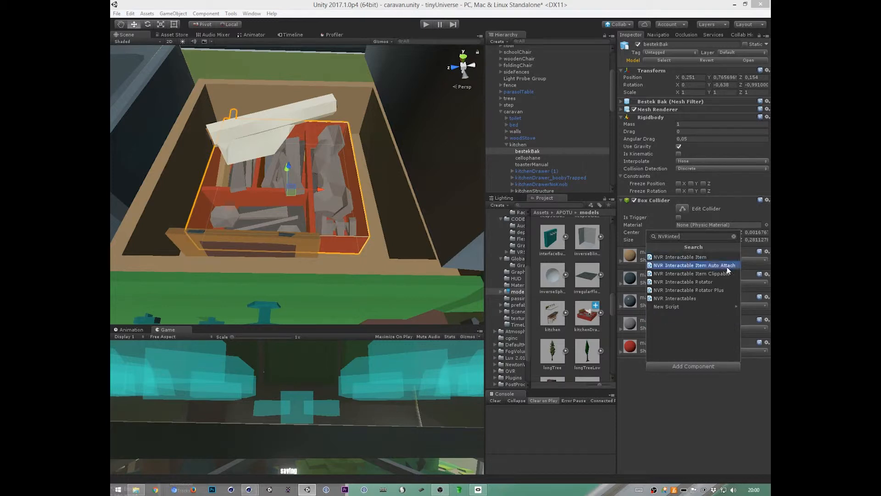
click(707, 257)
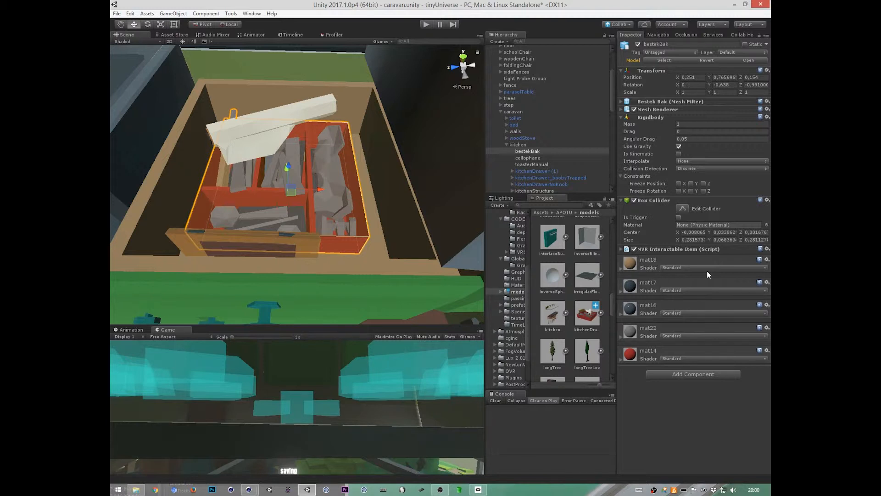
Step: Expand bestekBak's NVR Interactable Item settings, look through its options and events, and collapse them again
click(679, 251)
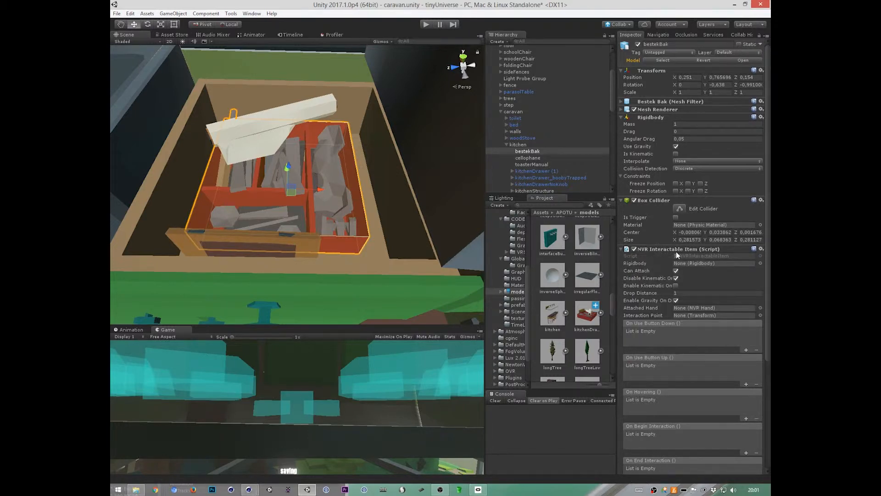
drag(768, 328, 762, 359)
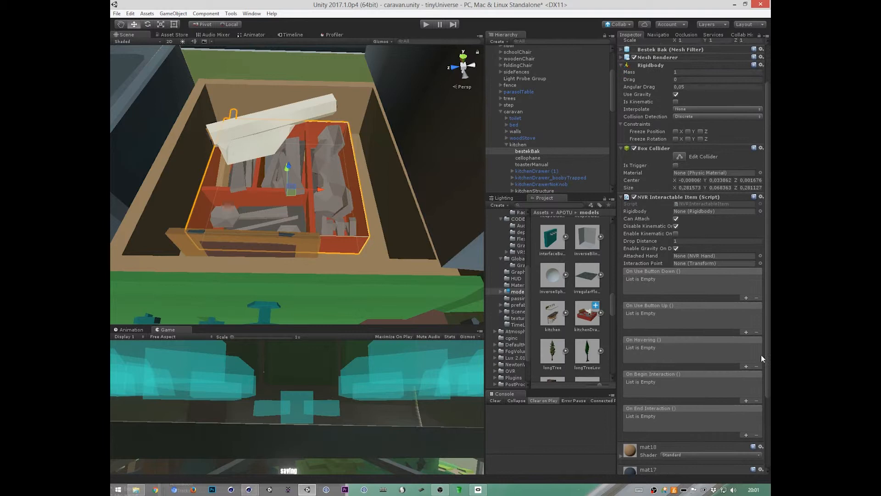
click(663, 197)
click(672, 249)
click(672, 249)
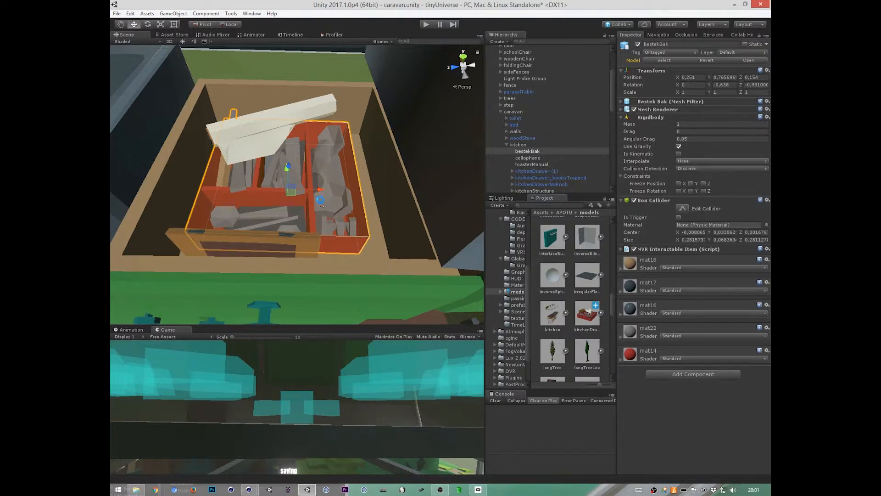
Step: Add a Rigidbody component to toasterManual
click(538, 171)
click(536, 165)
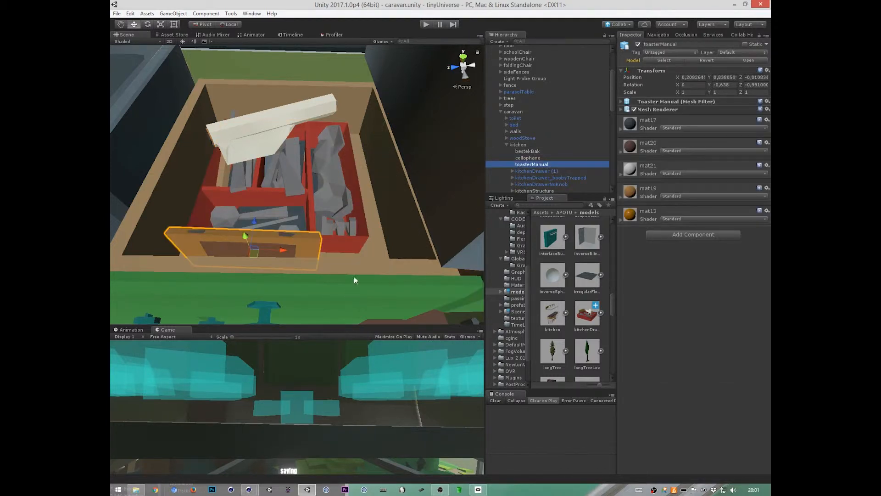
alt+drag(354, 276, 398, 298)
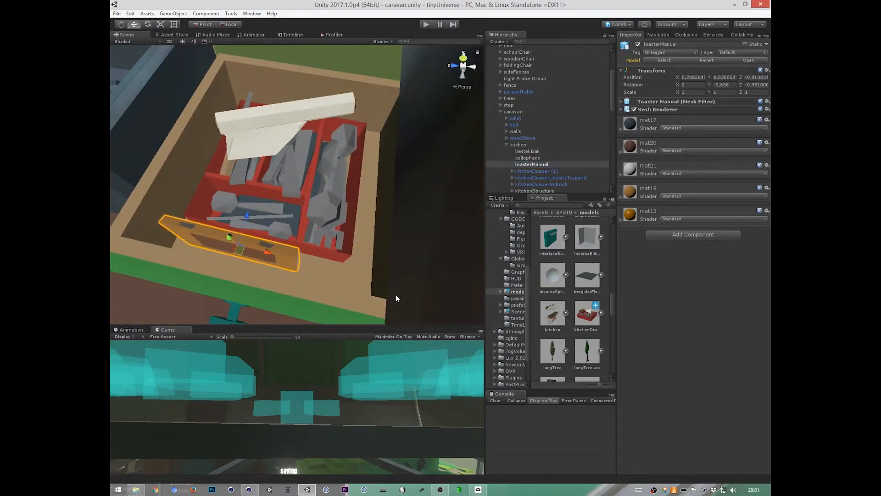
click(695, 234)
text(rigid)
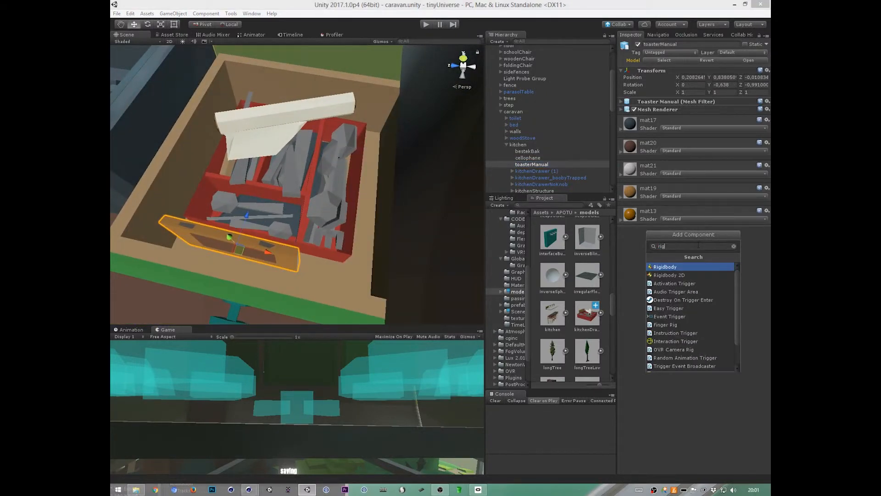
click(668, 266)
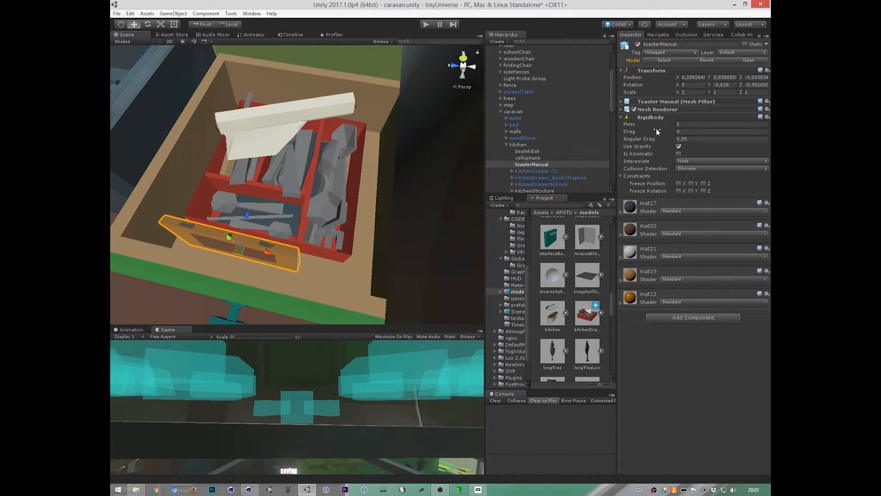
Step: Add a Box Collider to toasterManual and fit it to the booklet, about 0.196 in X and 0.109 in Y
click(695, 317)
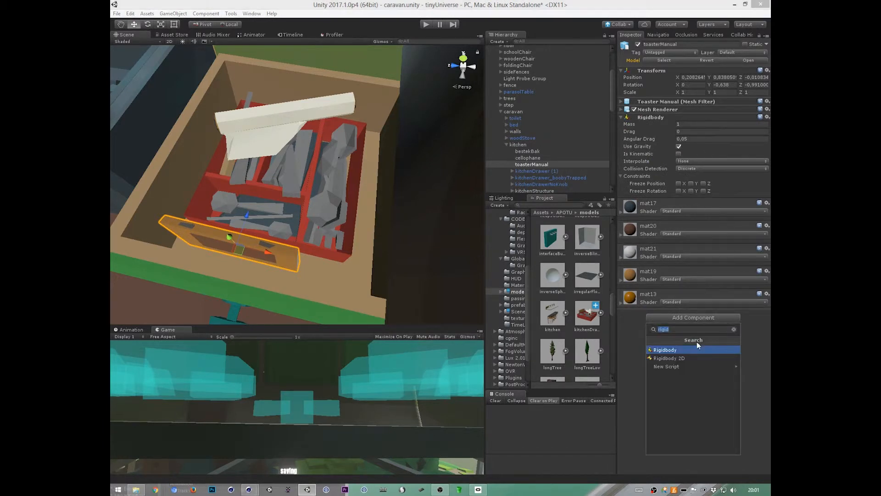
text(box)
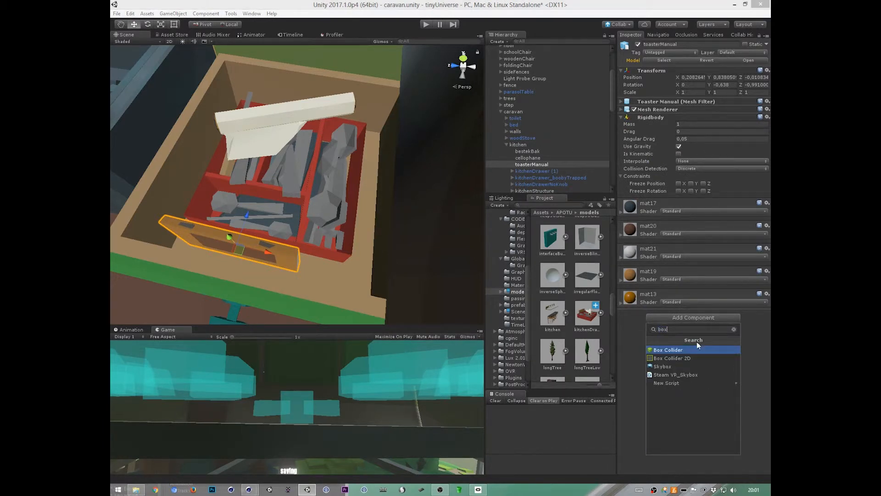
key(Return)
alt+drag(394, 277, 558, 235)
click(683, 210)
alt+drag(422, 298, 239, 299)
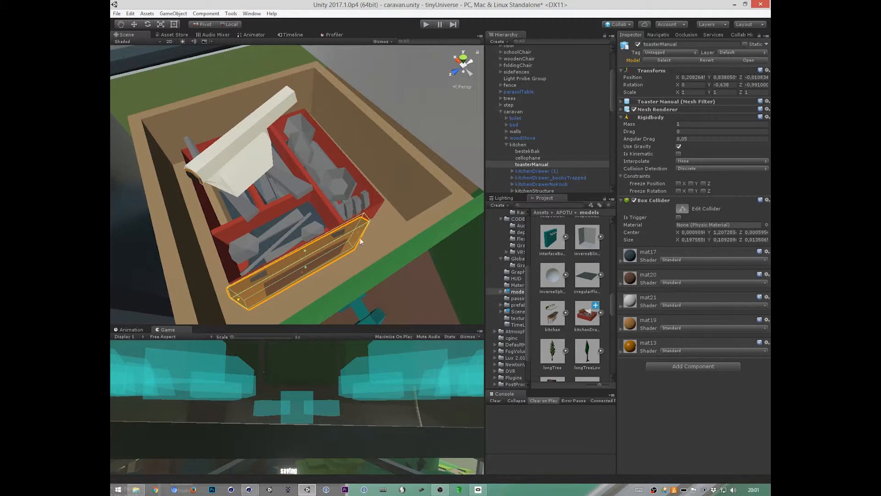
drag(359, 232, 359, 232)
Step: Add the NVR Interactable Item script to toasterManual
click(693, 366)
text(NVRIn)
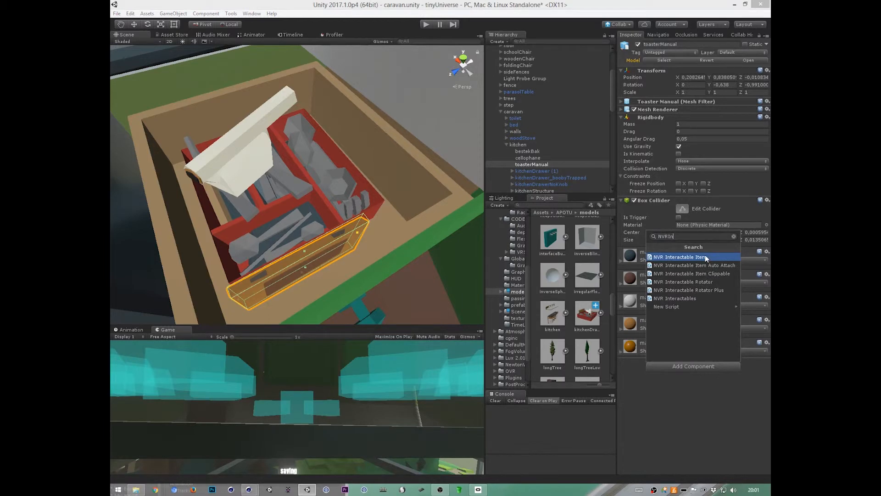
click(705, 257)
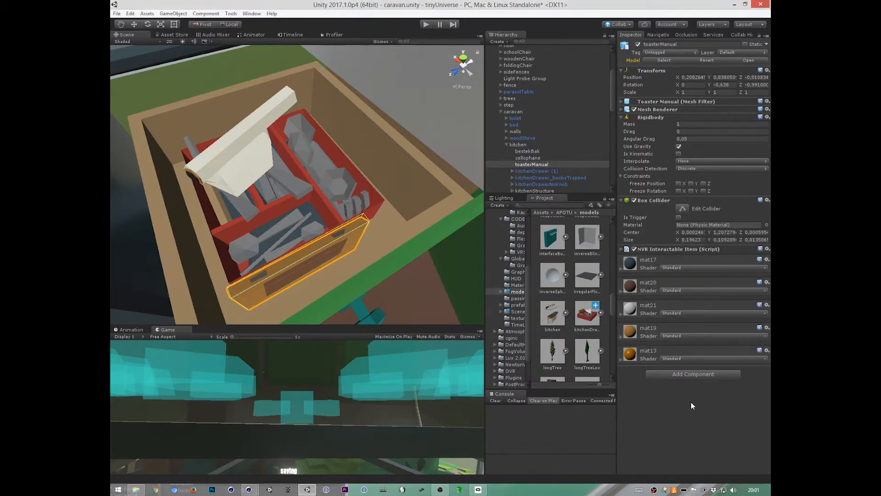
alt+drag(425, 282, 535, 300)
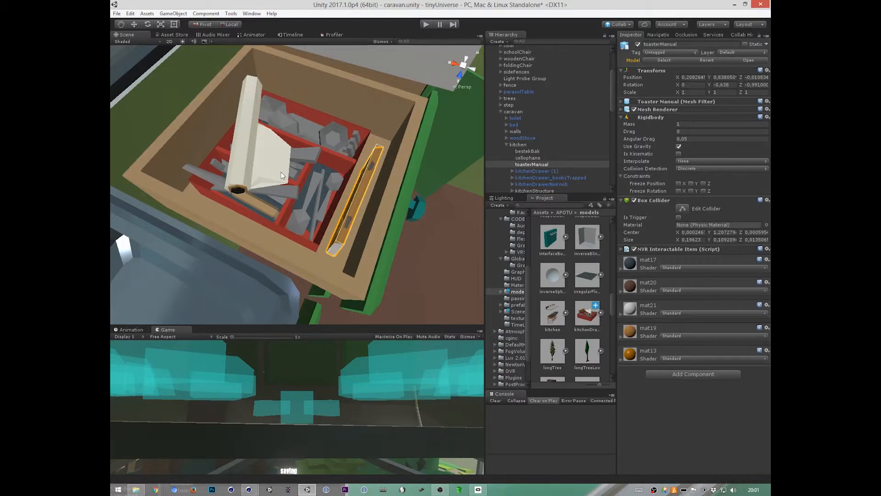
alt+drag(417, 234, 379, 267)
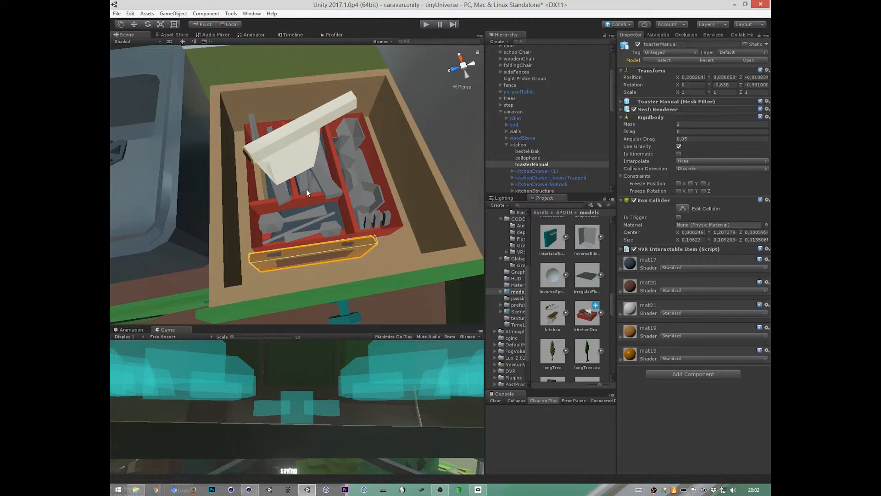
Step: Add a Rigidbody and the NVR Interactable Item script to the cellophane roll
click(314, 130)
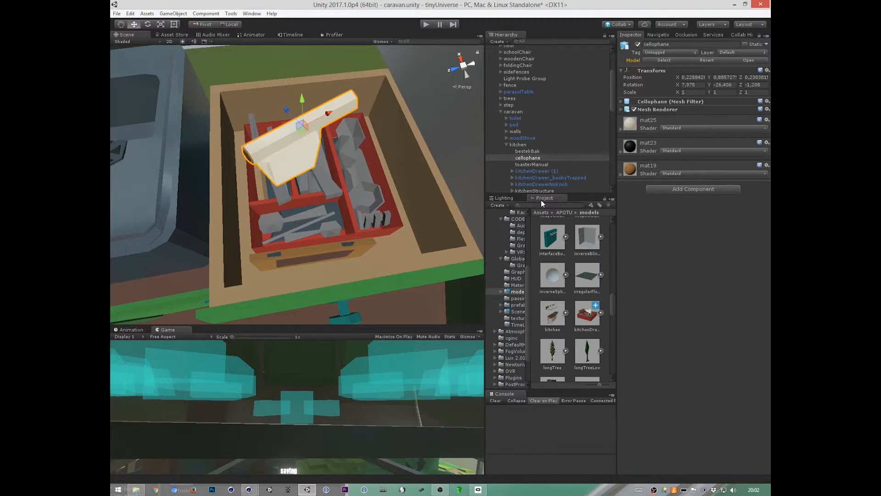
alt+drag(321, 174, 395, 262)
click(693, 189)
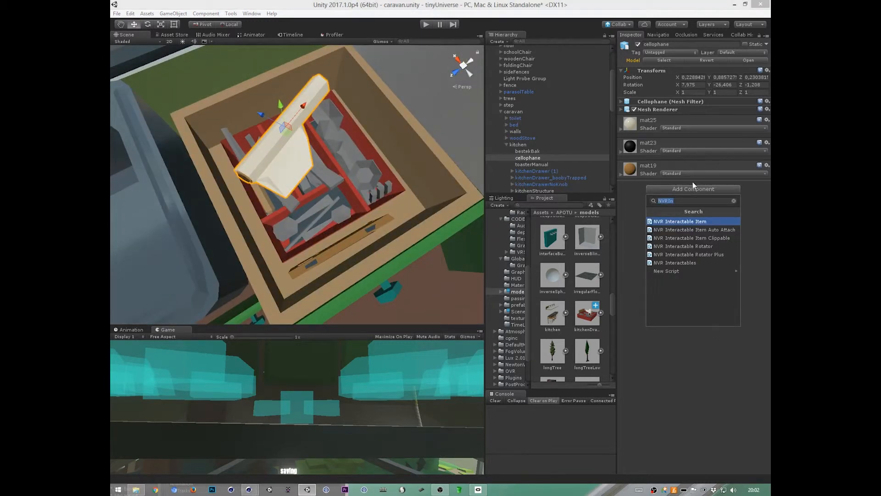
text(rig)
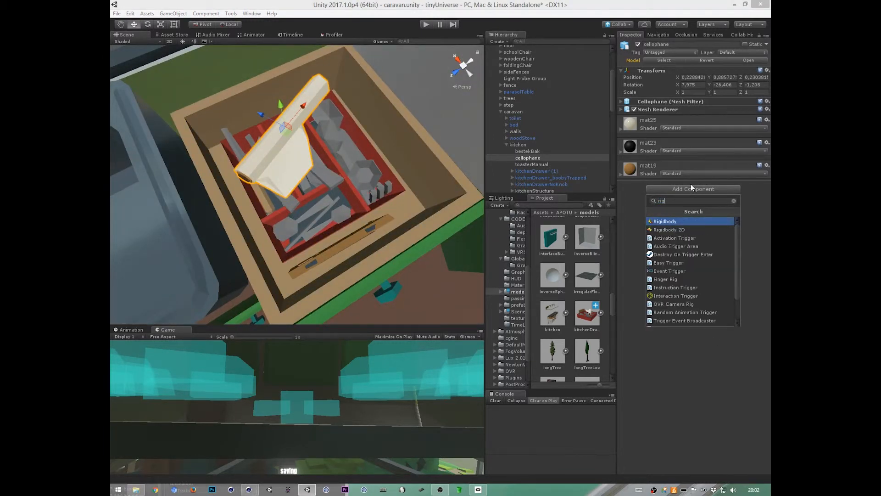
click(675, 221)
click(688, 273)
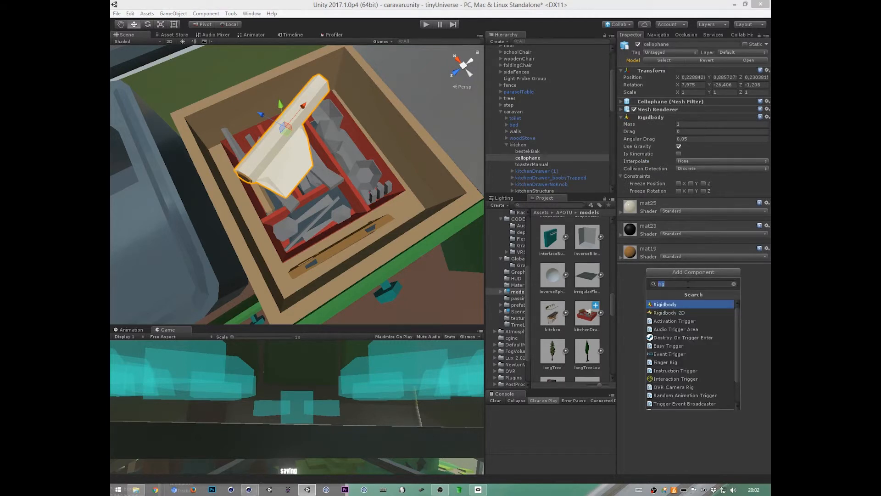
text(NVRI)
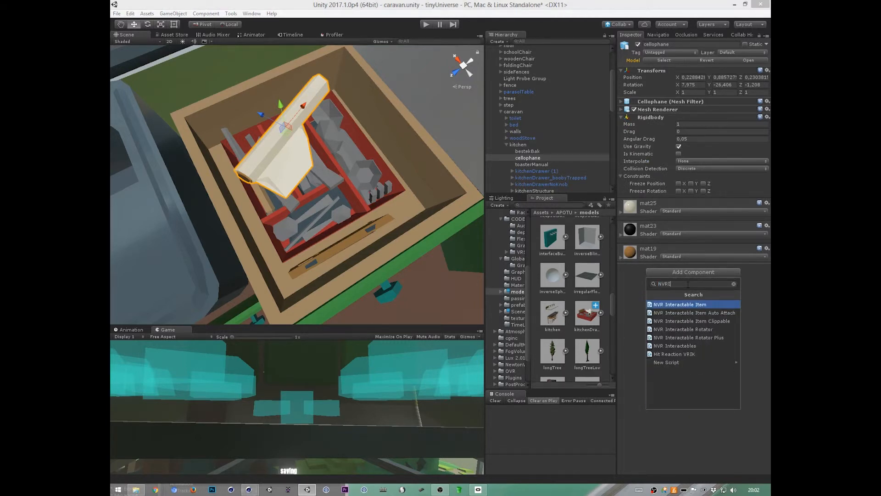
key(Return)
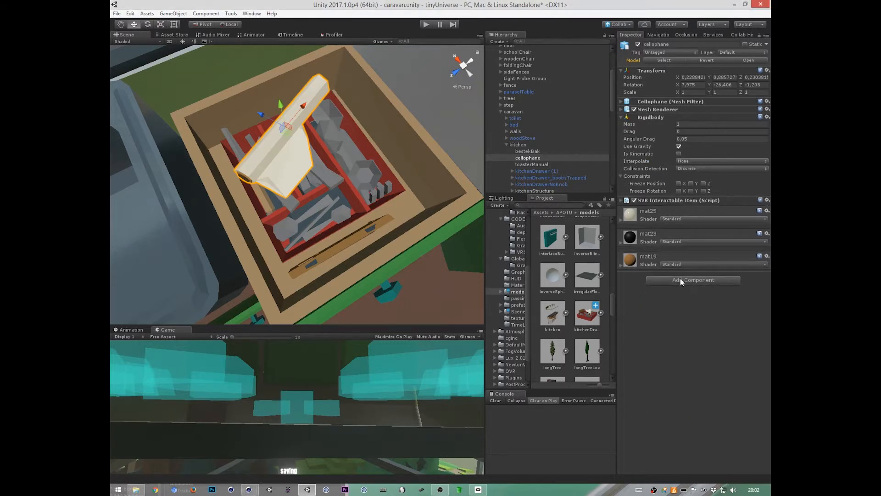
Step: Add a Capsule Collider to cellophane and set its direction to X-Axis
click(684, 280)
text(capsu)
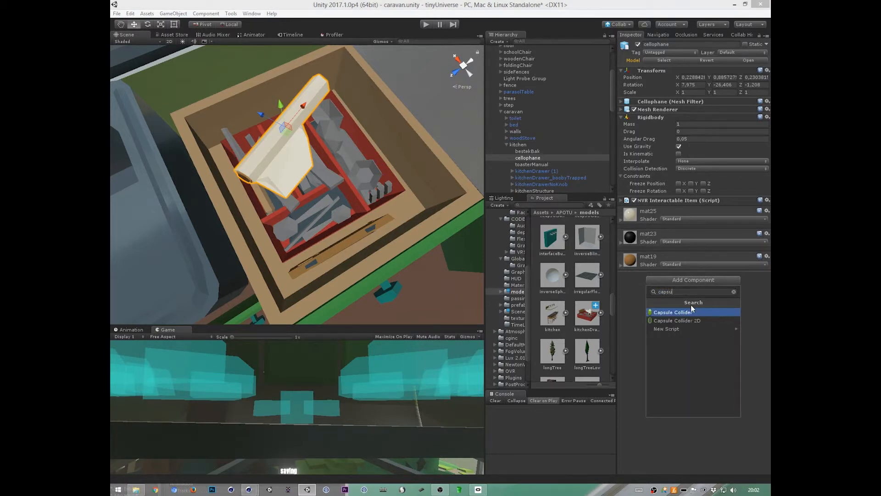
key(Return)
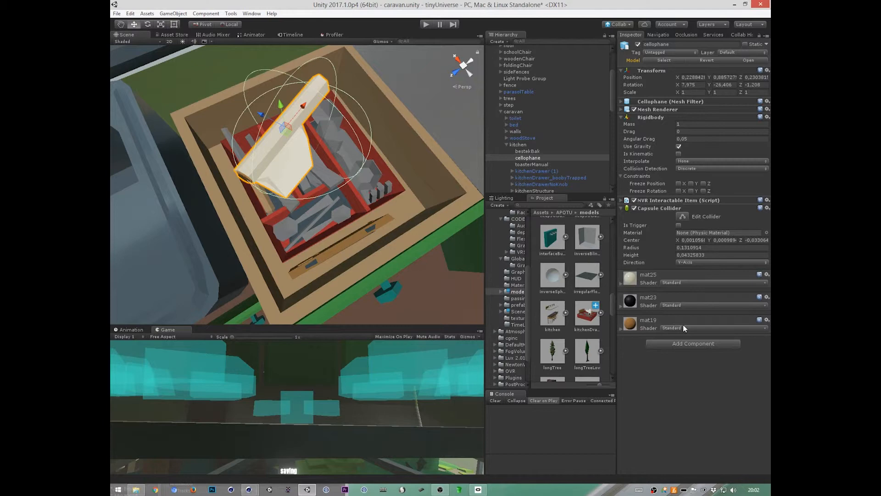
alt+drag(317, 183, 331, 211)
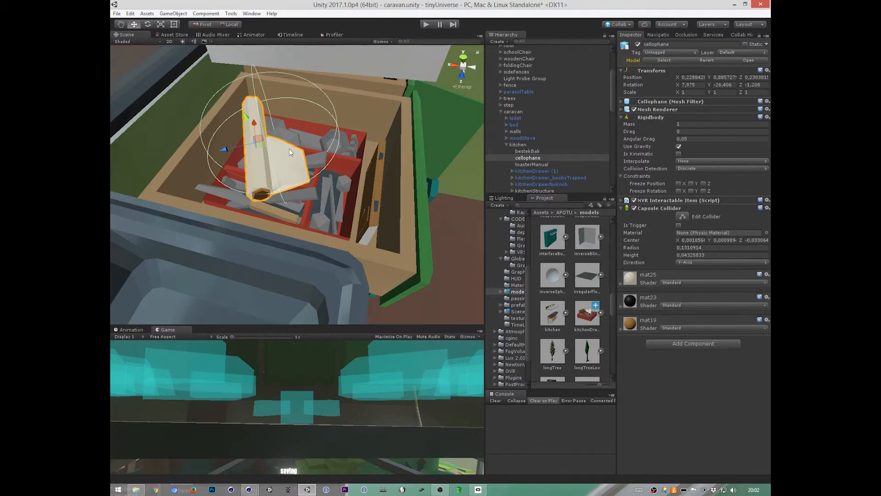
alt+drag(294, 160, 399, 299)
alt+right_drag(400, 298, 425, 252)
alt+drag(425, 252, 419, 256)
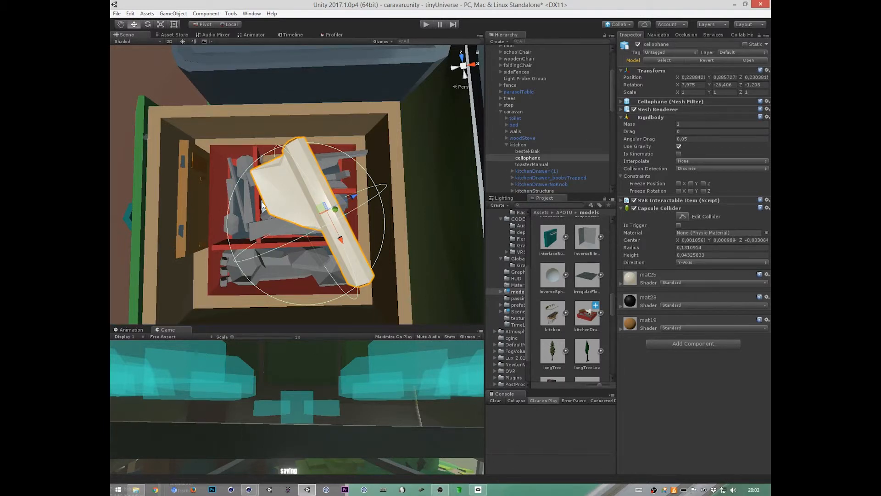
alt+drag(403, 292, 391, 238)
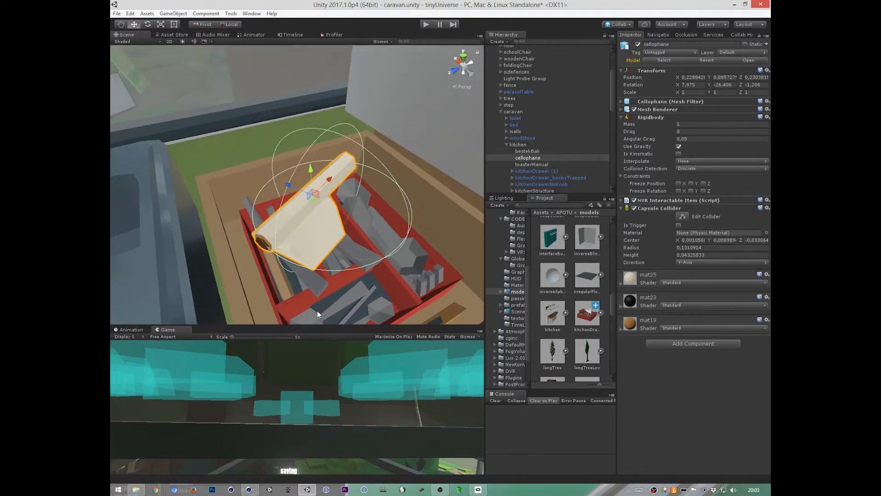
click(710, 266)
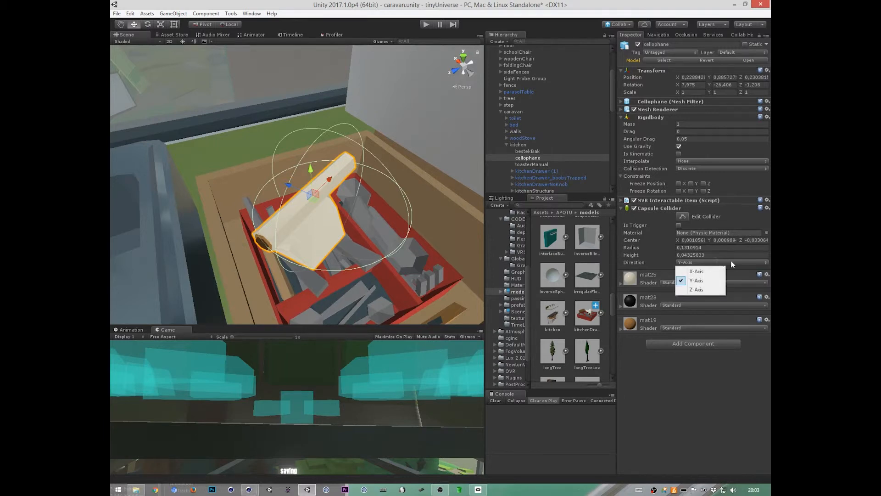
click(709, 271)
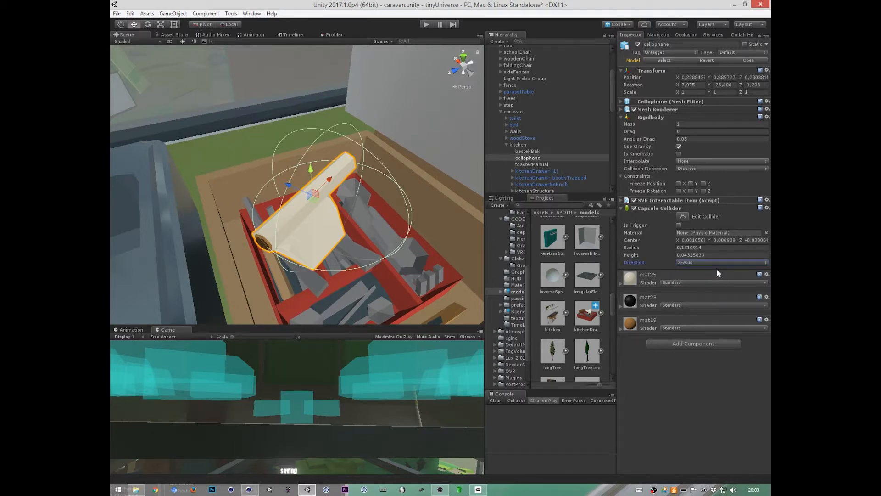
Step: Set the center of cellophane's capsule collider to 0 in X, Y and Z
click(697, 239)
text(0,0)
key(Tab)
text(0)
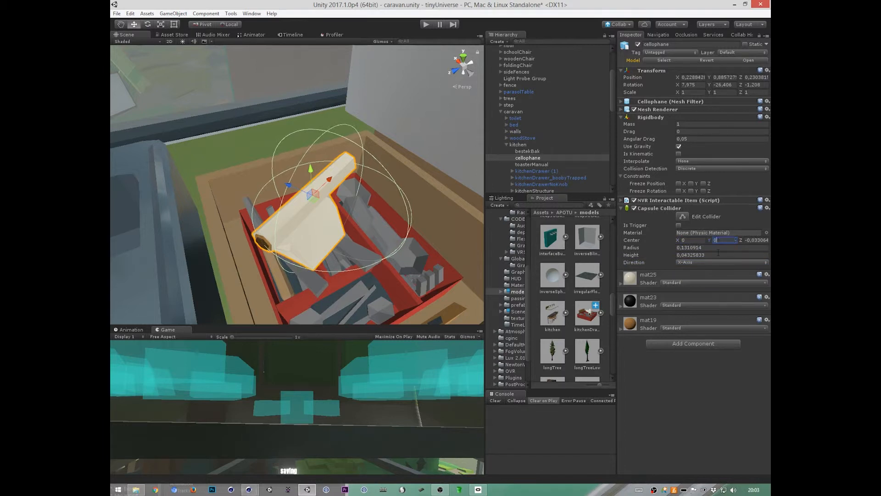
key(Tab)
text(0)
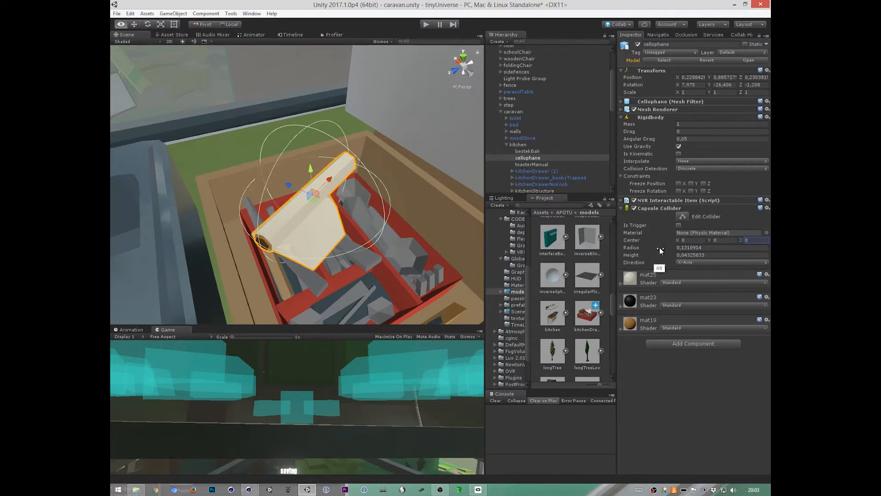
Step: Set cellophane's capsule collider to a radius of 0.03 and a height of 0.25
key(Tab)
text(0,05)
key(BackSpace)
text(3)
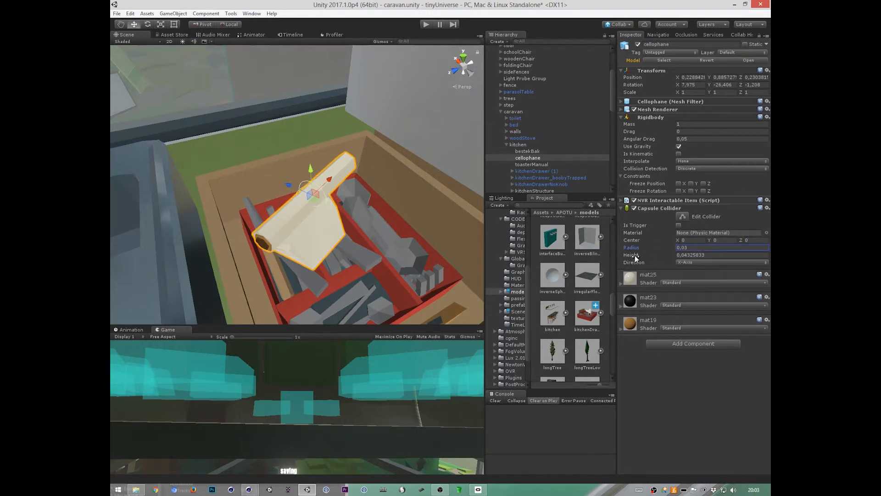
key(Tab)
text(0,26)
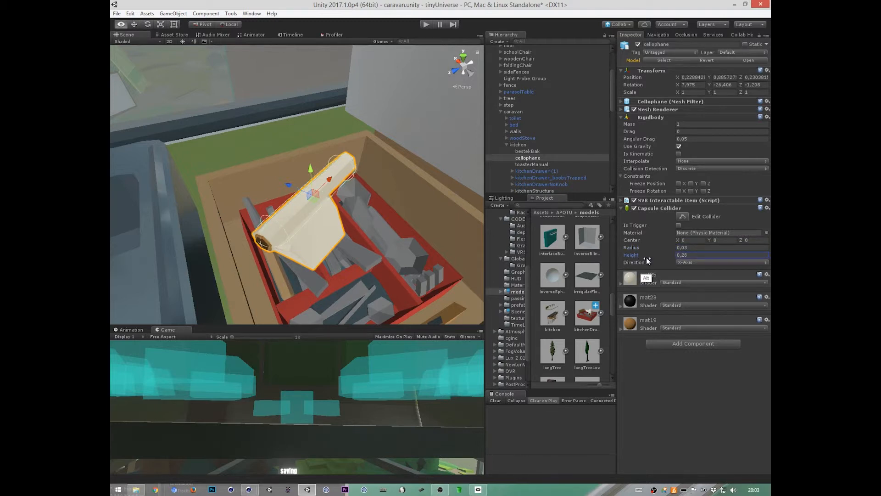
key(BackSpace)
text(5)
Step: Fit the capsule collider to the cellophane roll, with a radius of about 0.020 and a height of about 0.281
alt+drag(348, 272, 427, 285)
alt+right_drag(427, 285, 643, 199)
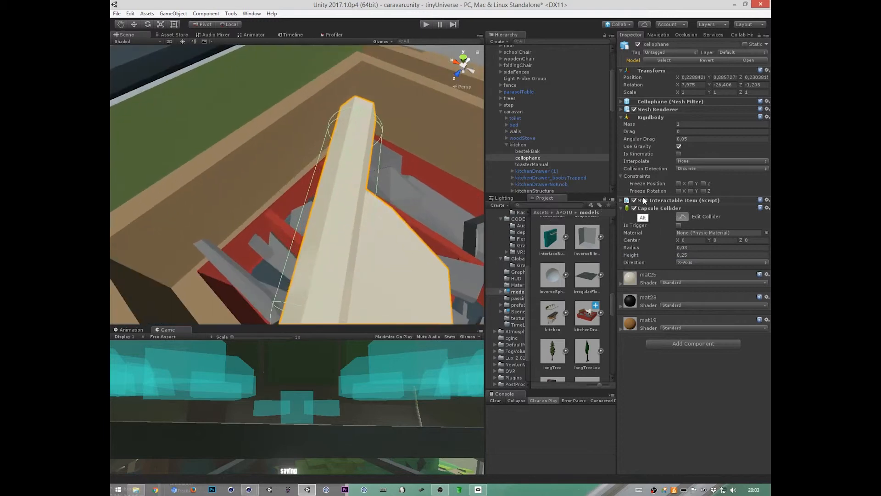
alt+drag(385, 209, 265, 197)
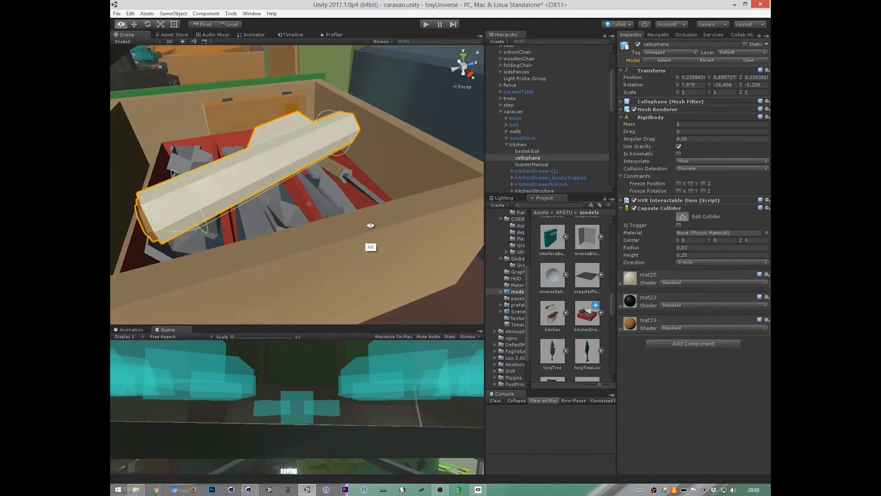
alt+drag(368, 226, 615, 235)
alt+drag(421, 236, 466, 211)
mouse_move(285, 152)
mouse_down()
mouse_move(291, 116)
mouse_move(294, 153)
mouse_move(290, 122)
mouse_move(295, 144)
mouse_move(291, 93)
mouse_move(297, 144)
mouse_up()
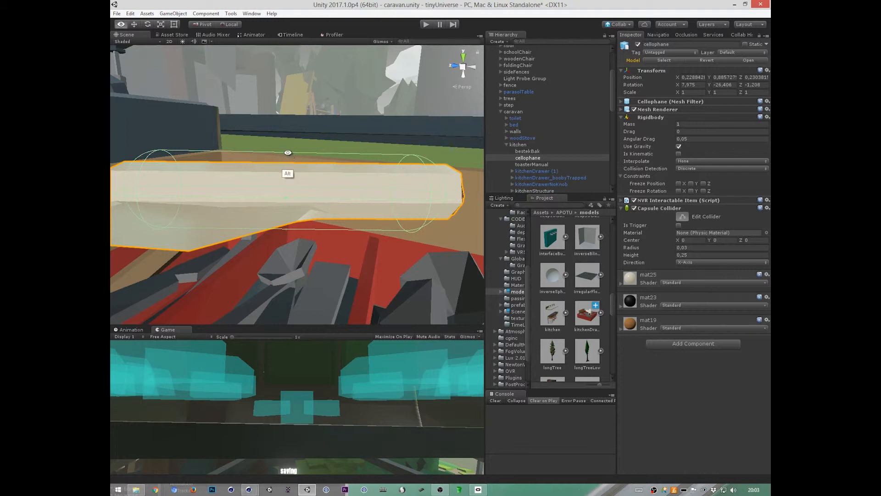
drag(288, 152, 372, 303)
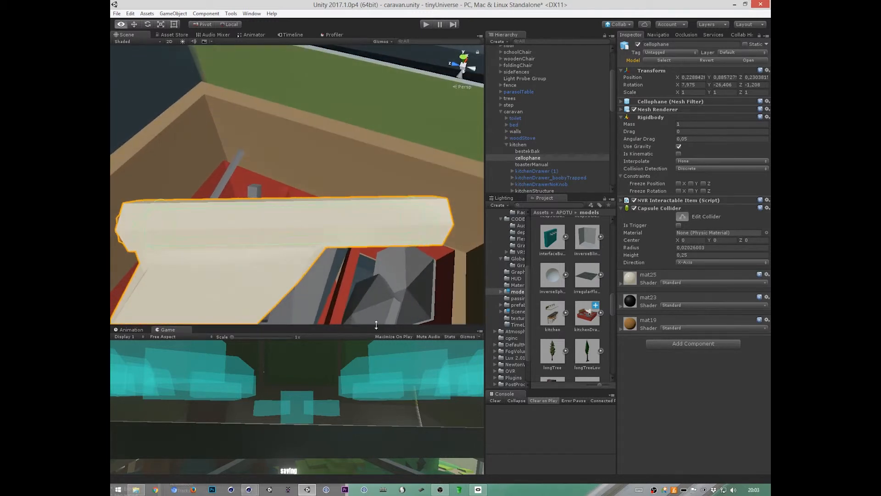
alt+drag(436, 221, 523, 213)
Step: Reselect the cellophane roll, examine its capsule collider around the tube, and check its Rigidbody component in the kitchen group
click(295, 191)
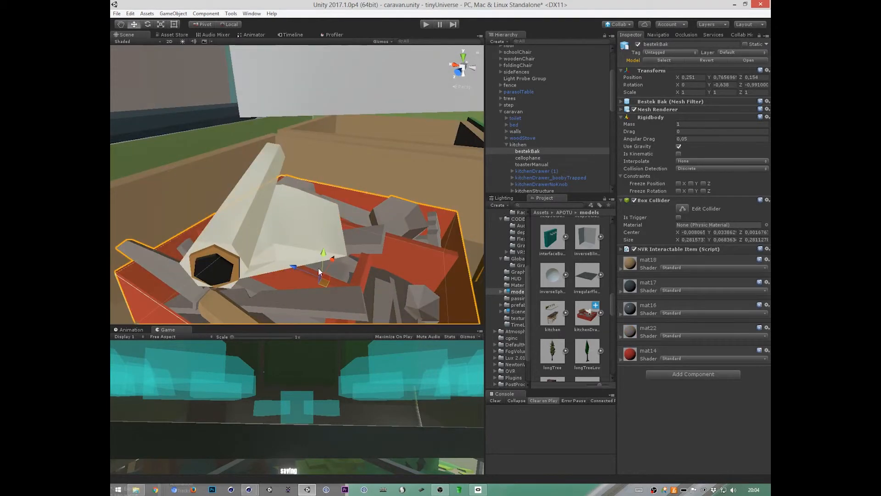
click(298, 223)
click(260, 203)
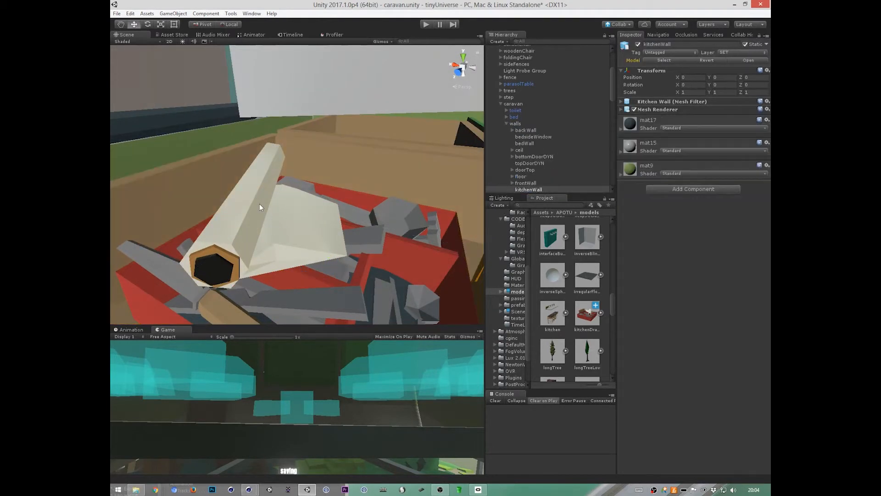
click(255, 209)
click(255, 208)
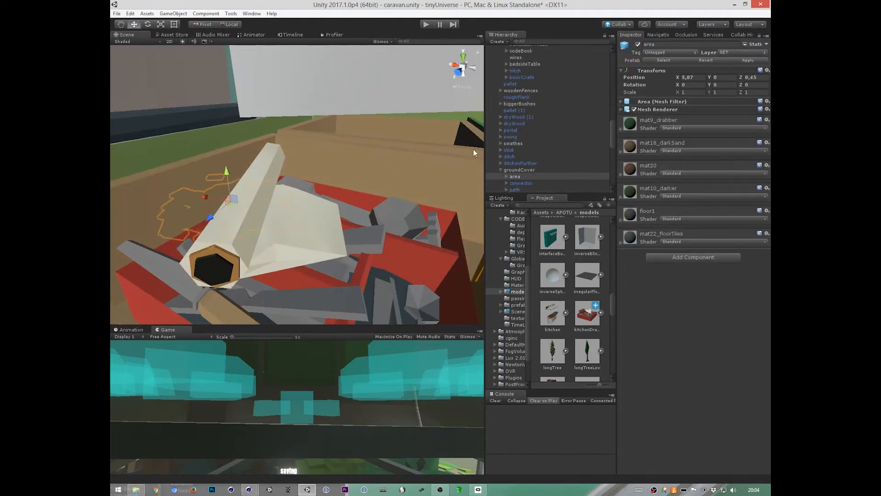
click(444, 157)
click(243, 199)
alt+drag(247, 200, 327, 265)
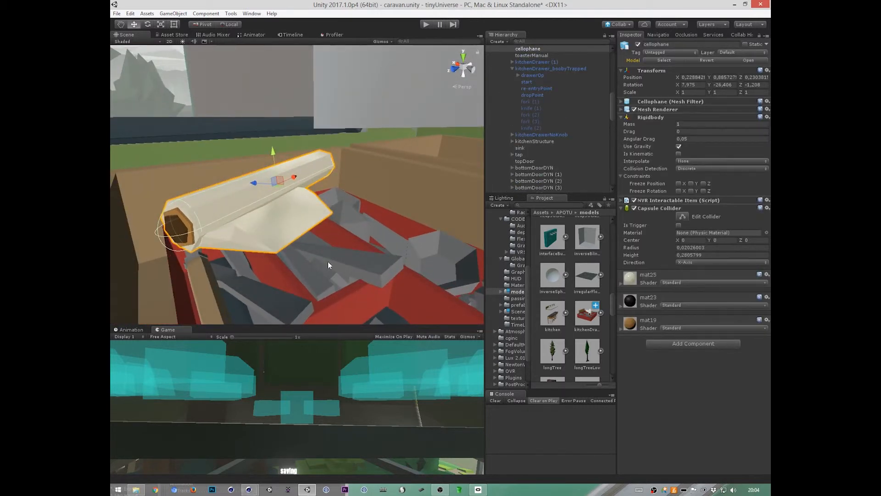
drag(612, 109, 613, 88)
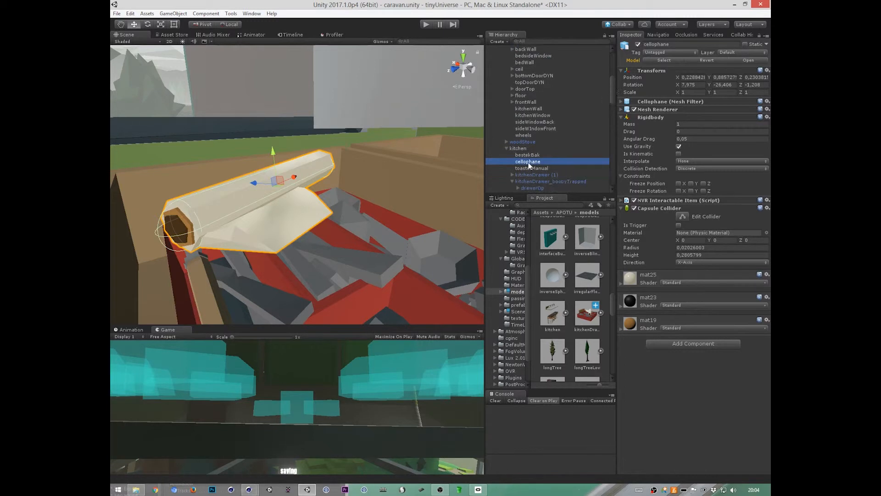
click(658, 115)
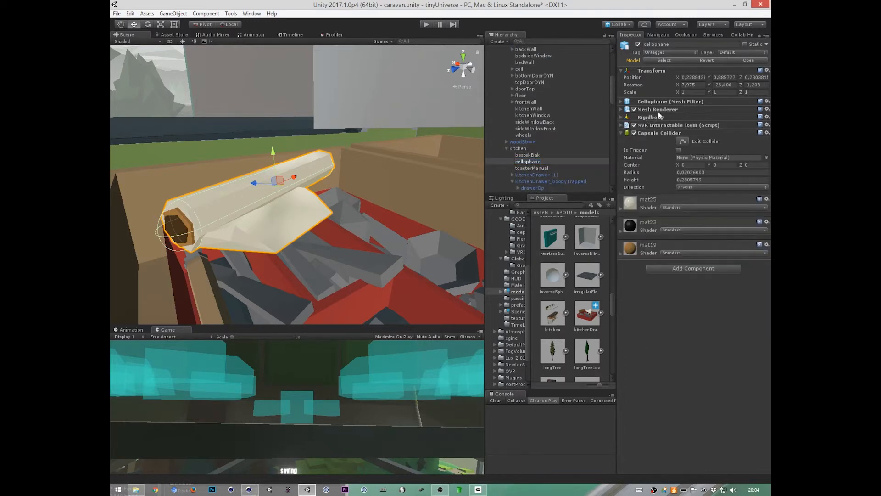
click(658, 115)
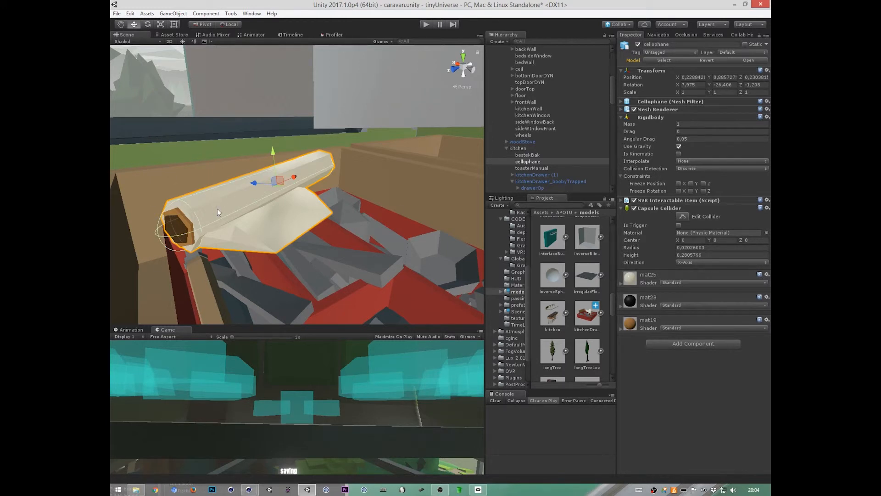
Step: Add a cube as a child of cellophane and strip its Mesh Filter and Mesh Renderer, keeping only the Box Collider
right_click(532, 161)
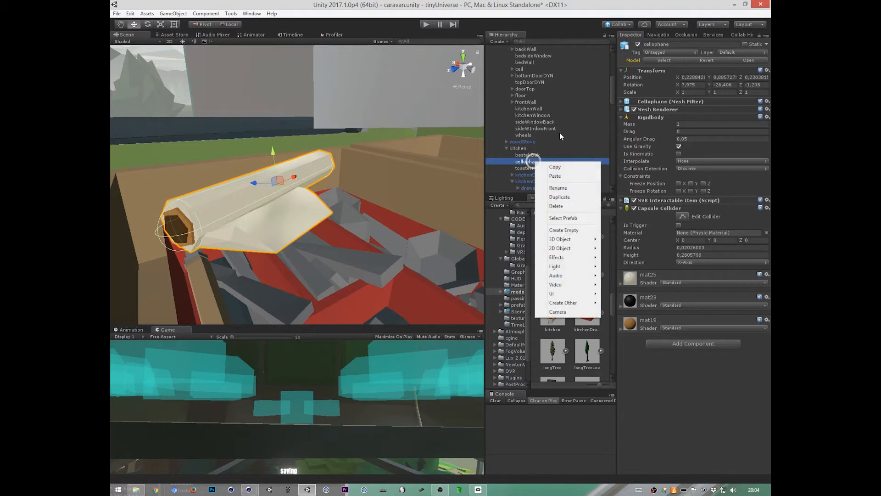
mouse_move(577, 239)
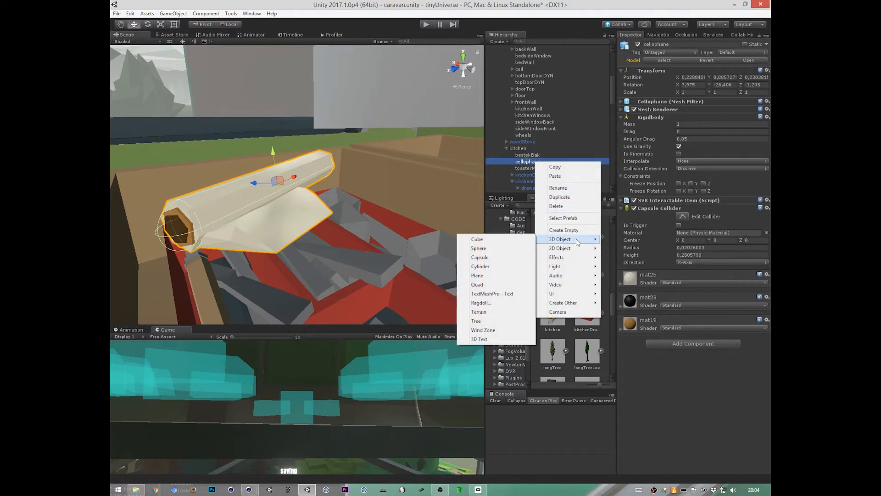
click(494, 237)
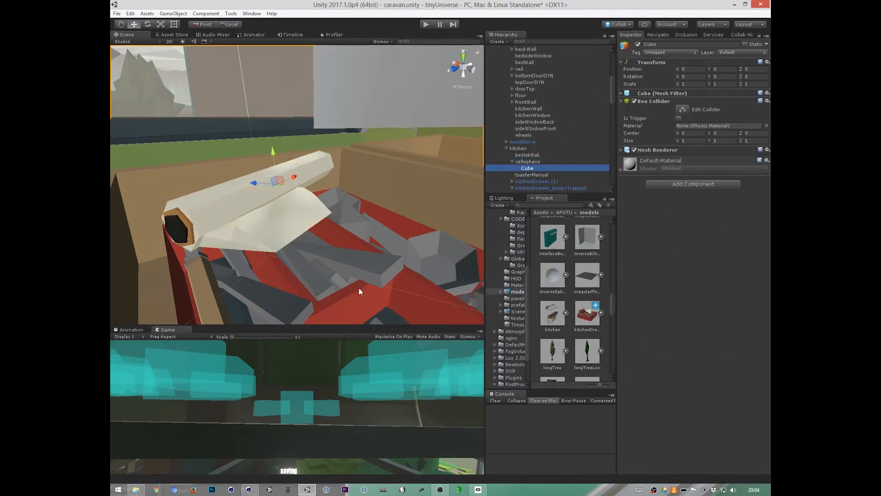
click(767, 100)
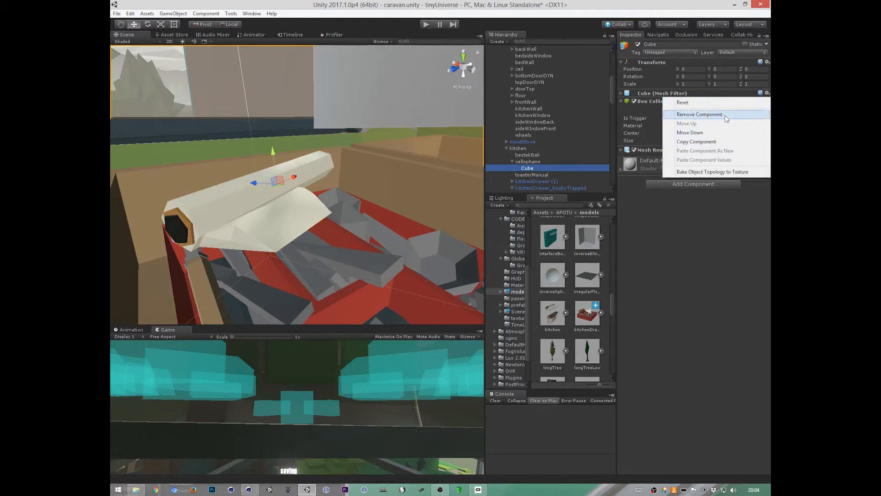
click(727, 115)
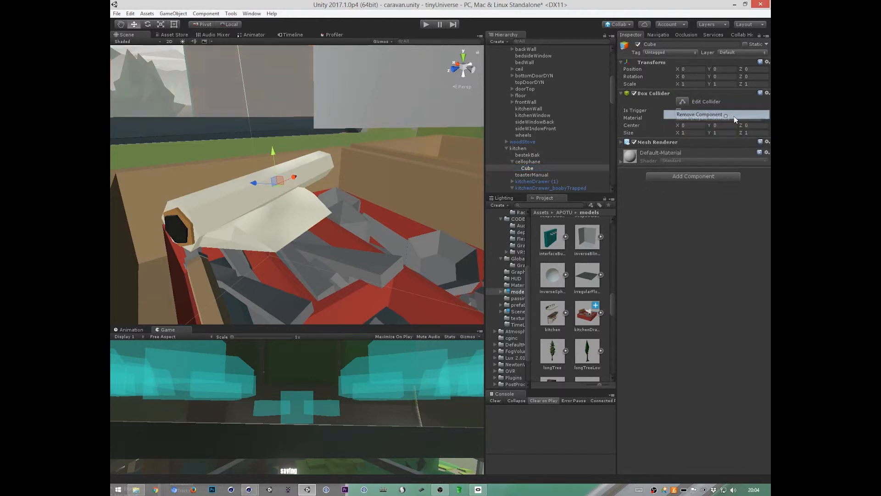
click(767, 142)
click(727, 164)
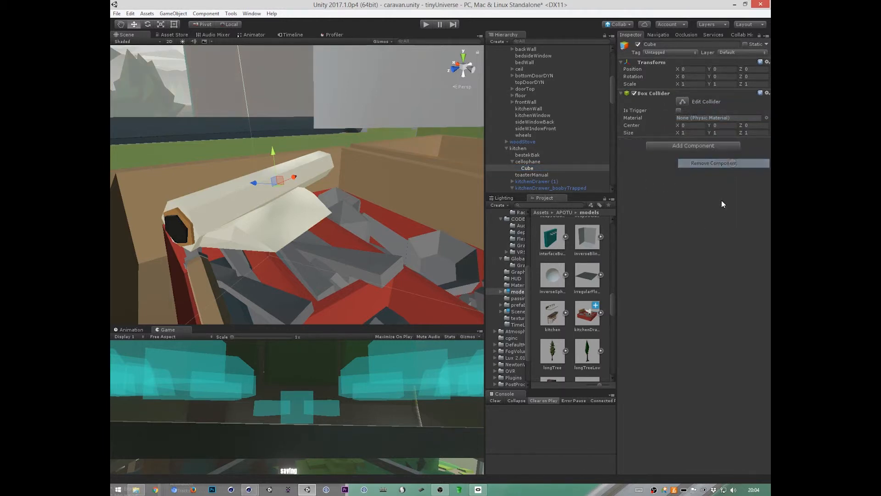
Step: Set the child cube's Box Collider size to 0.1 in X, Y and Z
click(657, 94)
click(654, 93)
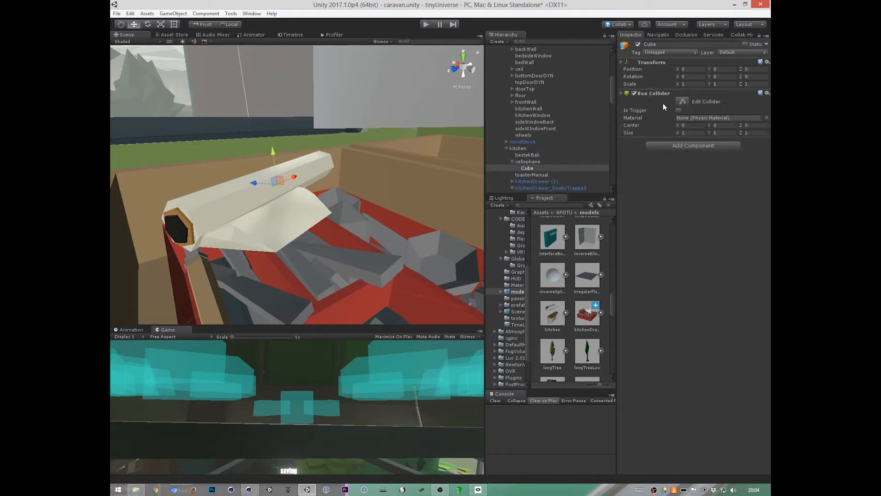
click(693, 133)
text(0,1)
key(Tab)
text(0,1)
key(Tab)
text(0,1)
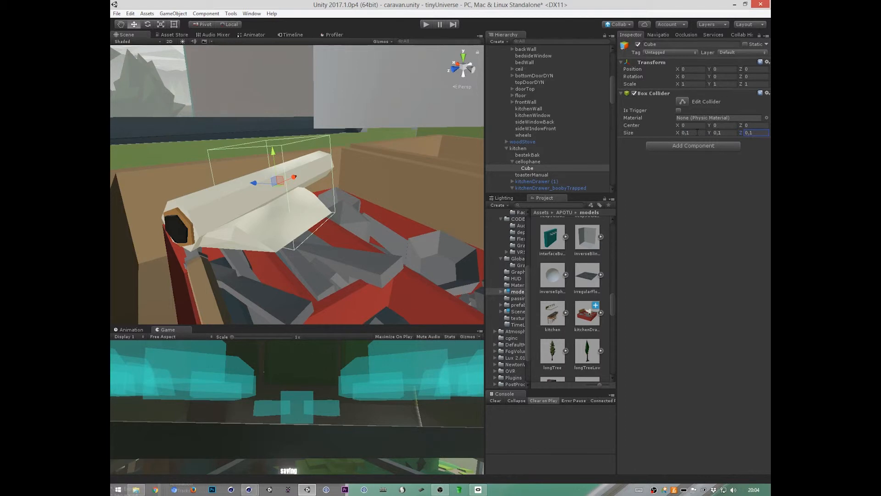
Step: Move the collider cube onto the loose cellophane sheet, to a position of about -0.065, -0.0134, -0.0498
alt+drag(373, 242, 372, 335)
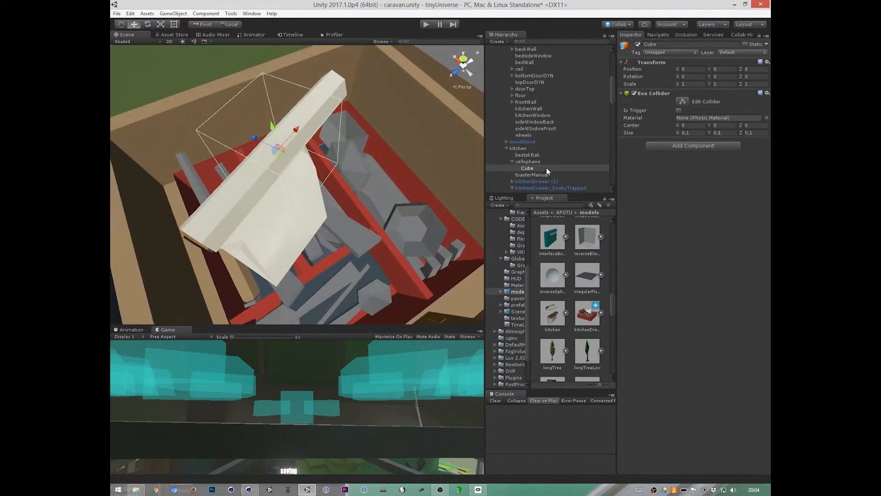
click(531, 168)
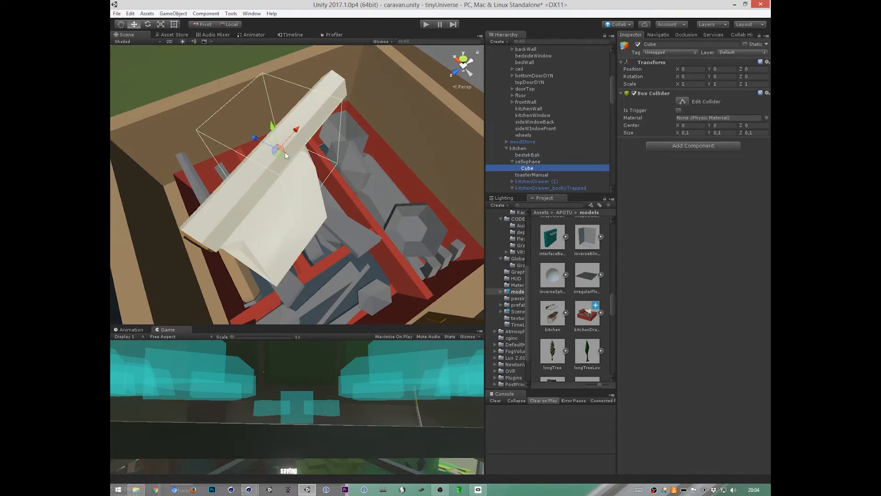
drag(280, 151, 309, 222)
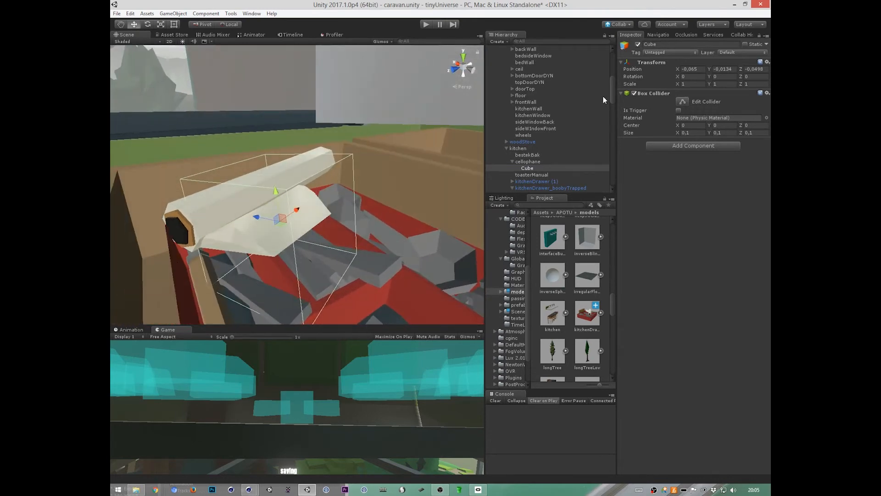
Step: Rename the collider cube under cellophane as C
double_click(529, 168)
click(531, 166)
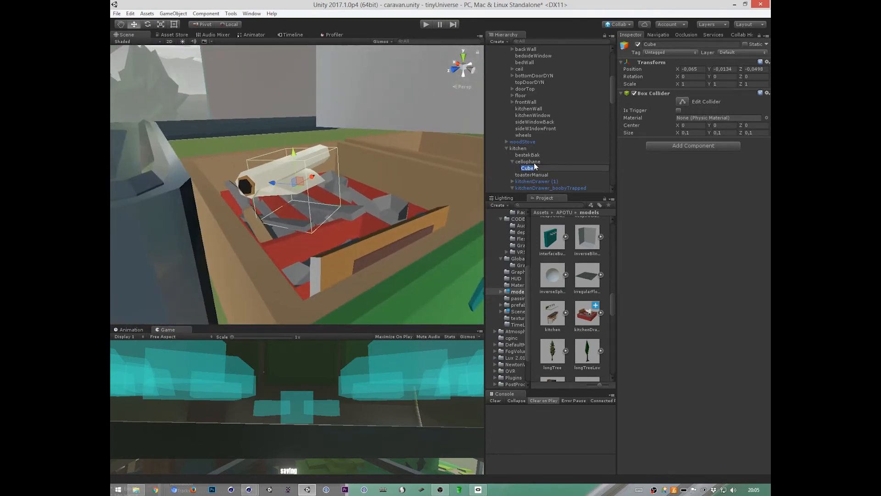
text(C)
key(Return)
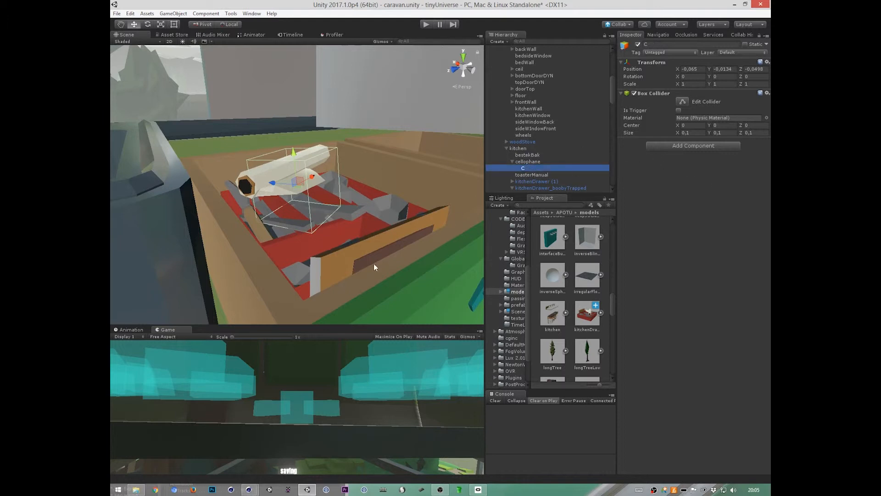
Step: Fit C's box collider to the thin loose sheet, with a size of about 0.128 × 0.0078 × 0.068
alt+drag(374, 264, 356, 278)
click(682, 103)
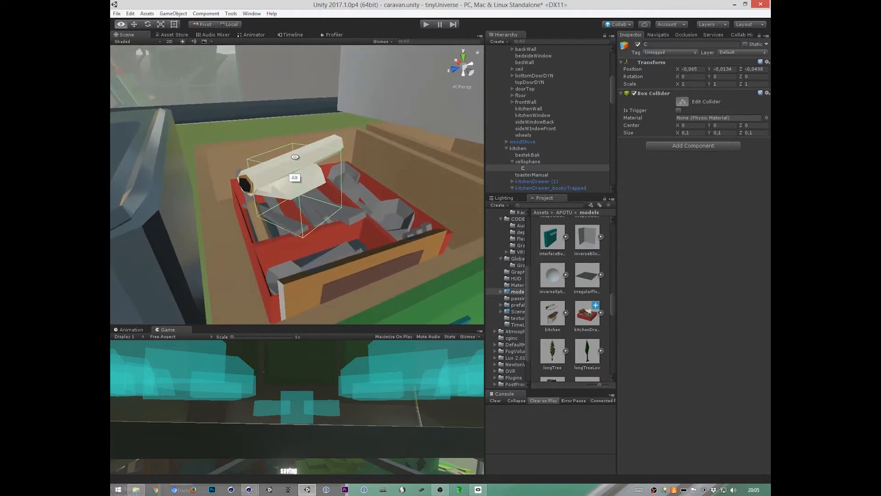
alt+drag(294, 154, 296, 167)
alt+drag(347, 299, 376, 190)
alt+drag(310, 238, 315, 216)
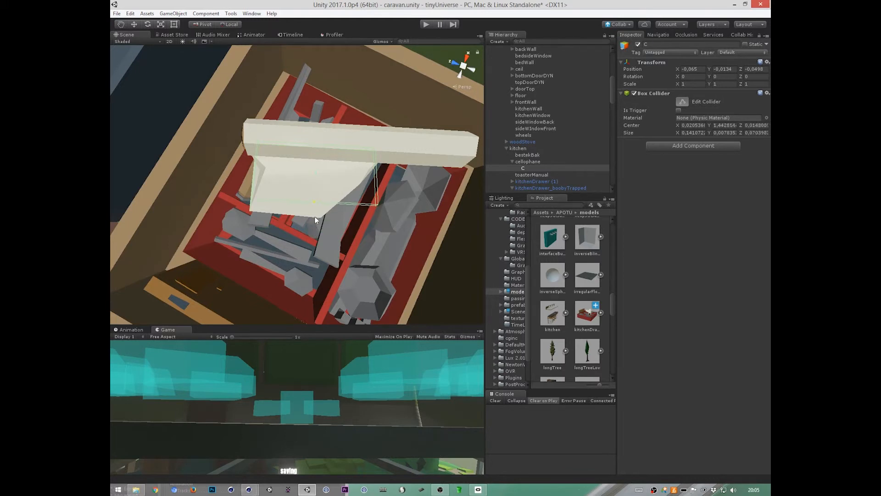
alt+drag(387, 188, 267, 277)
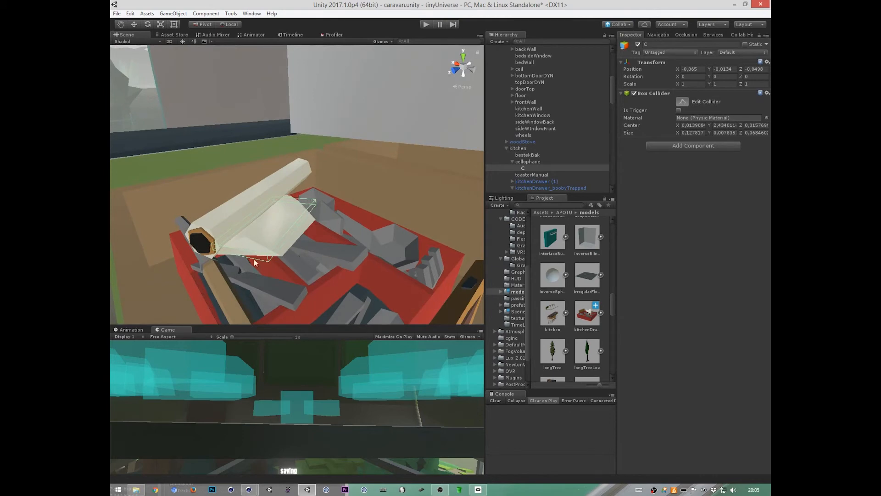
Step: Align C with the slope of the cellophane sheet, rotating it to about 2.55 in X and moving it to about -0.0109 in Y
click(347, 279)
click(266, 215)
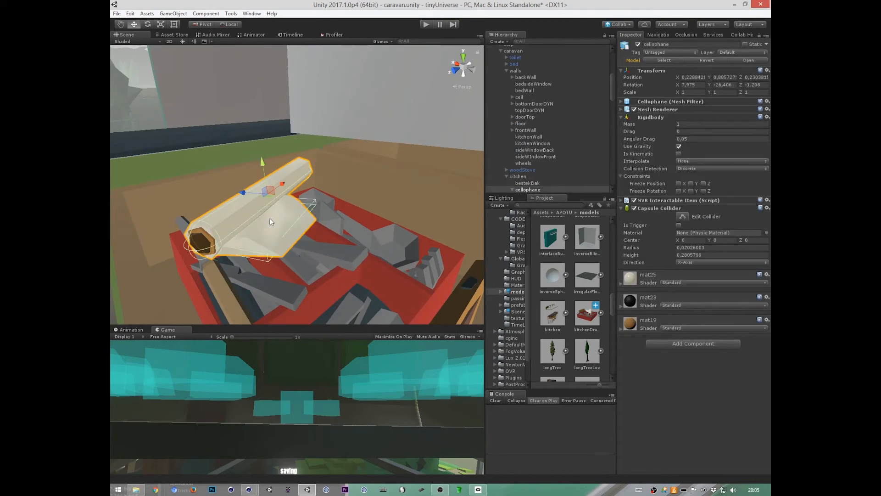
alt+drag(269, 218, 418, 325)
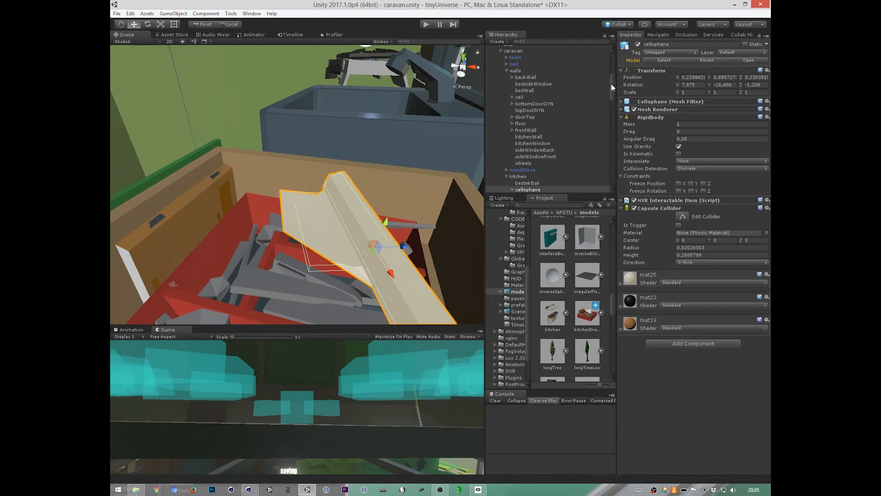
drag(612, 84, 607, 94)
double_click(525, 164)
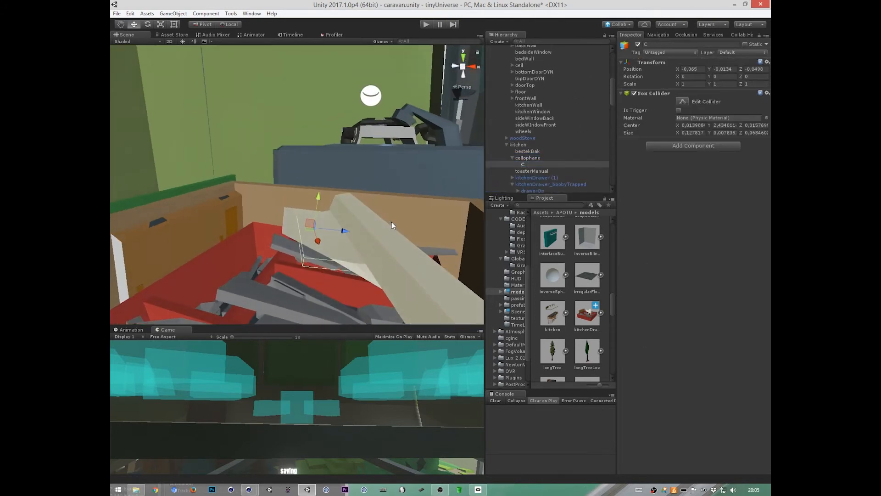
alt+drag(360, 274, 364, 211)
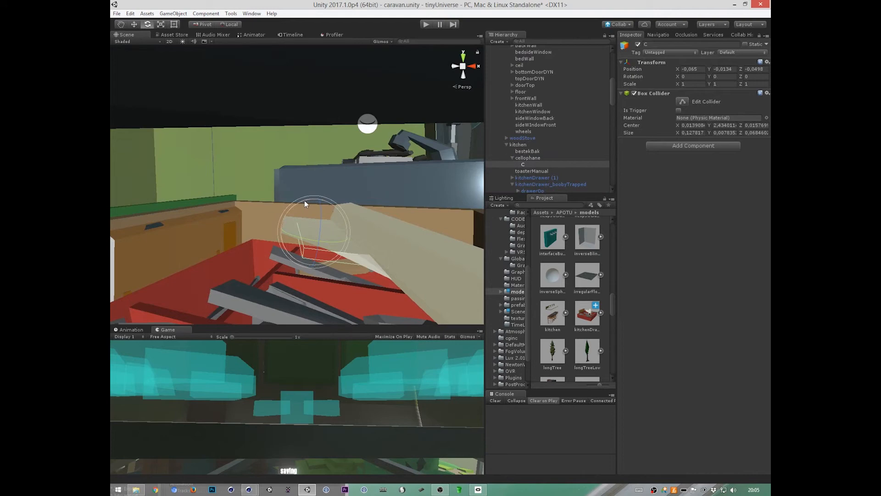
drag(304, 200, 317, 271)
key(w)
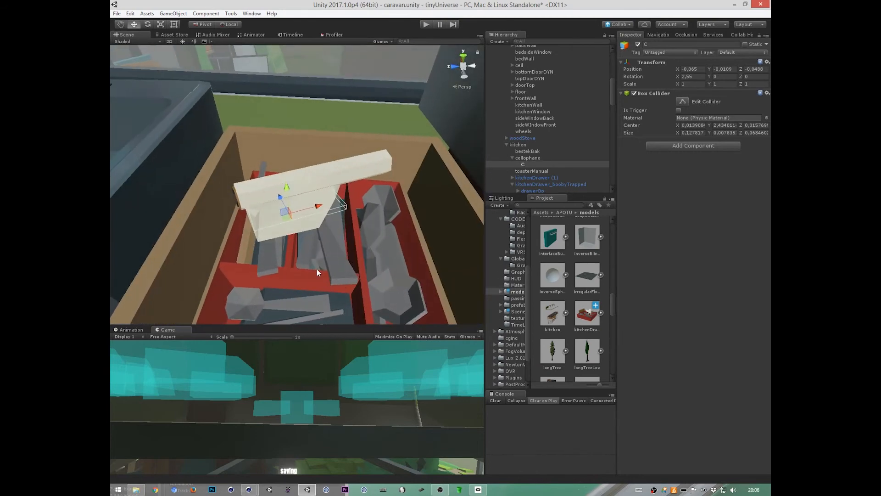
Step: Check the physics and interaction components on bestekBak and cellophane
click(317, 269)
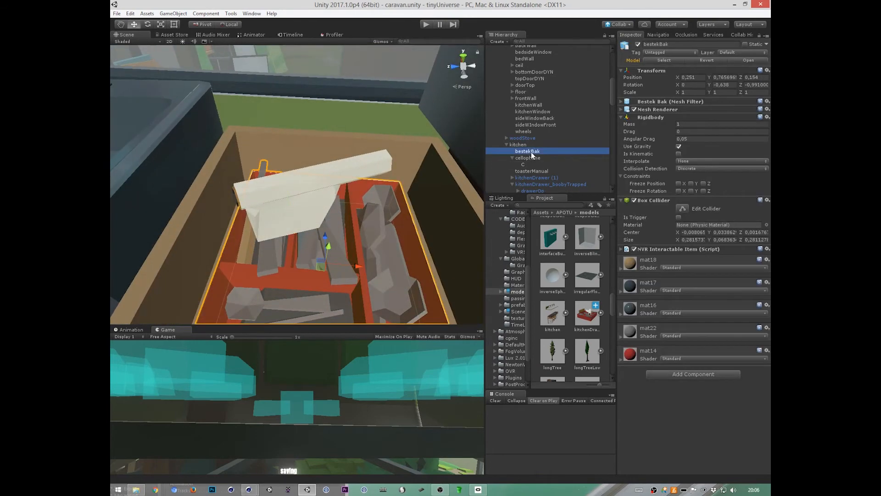
alt+drag(470, 210, 395, 303)
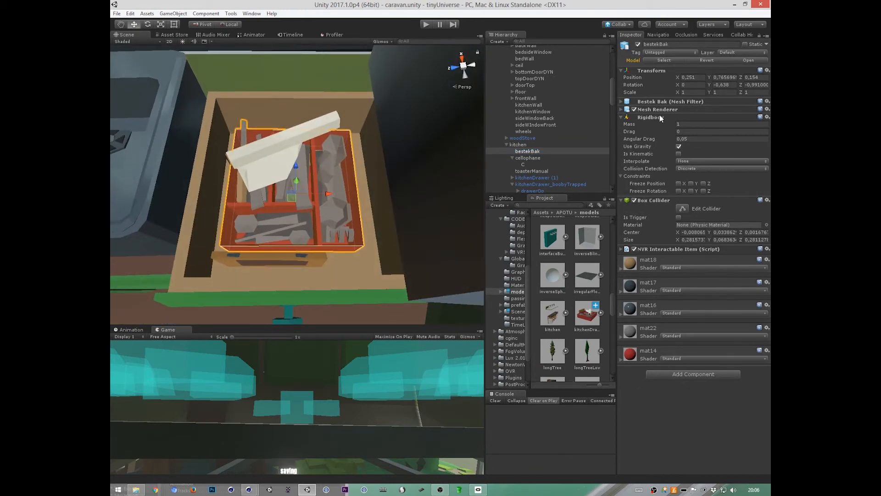
click(521, 157)
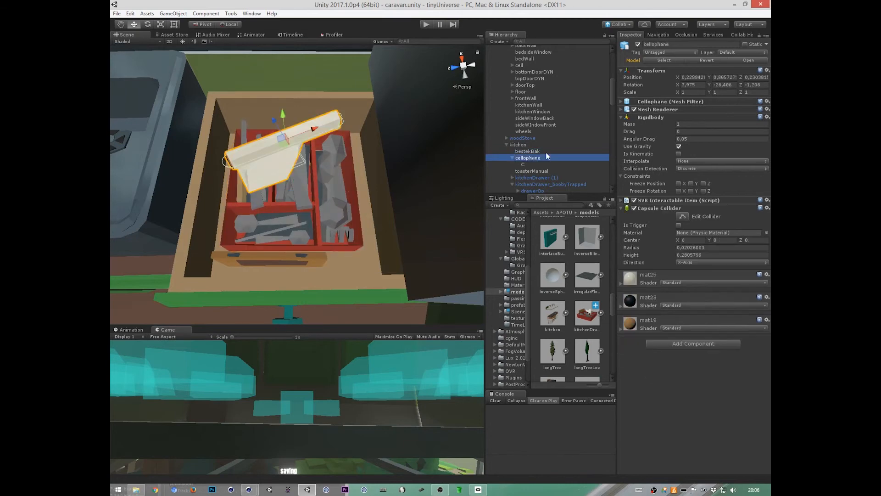
Step: Tilt toasterManual in the front of the drawer to an X rotation of about 9.54
click(540, 164)
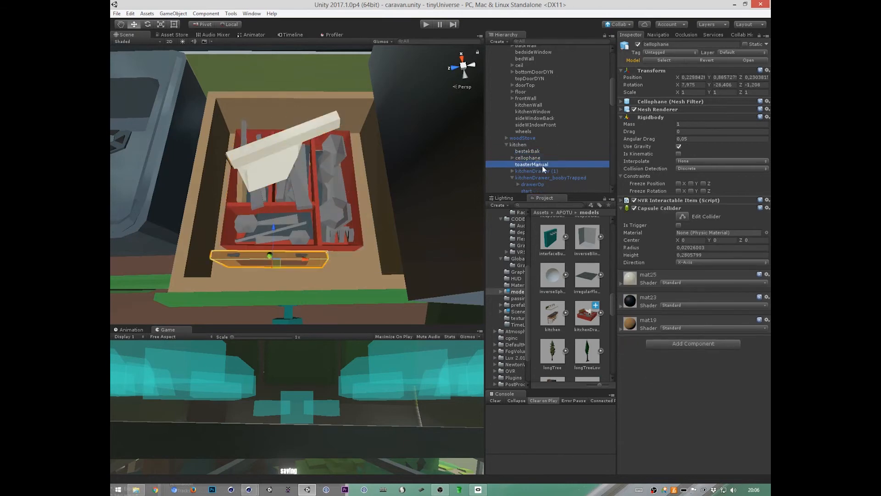
alt+drag(325, 288, 542, 262)
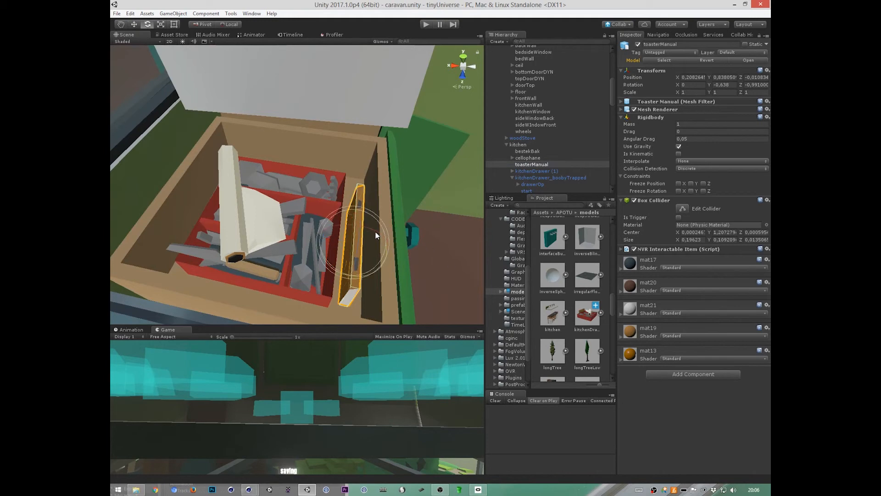
drag(377, 232, 375, 291)
Step: Using global handles, reposition bestekBak to about X 0.229, Z 0.1555 and toasterManual to about X 0.1859, Z -0.0122
key(x)
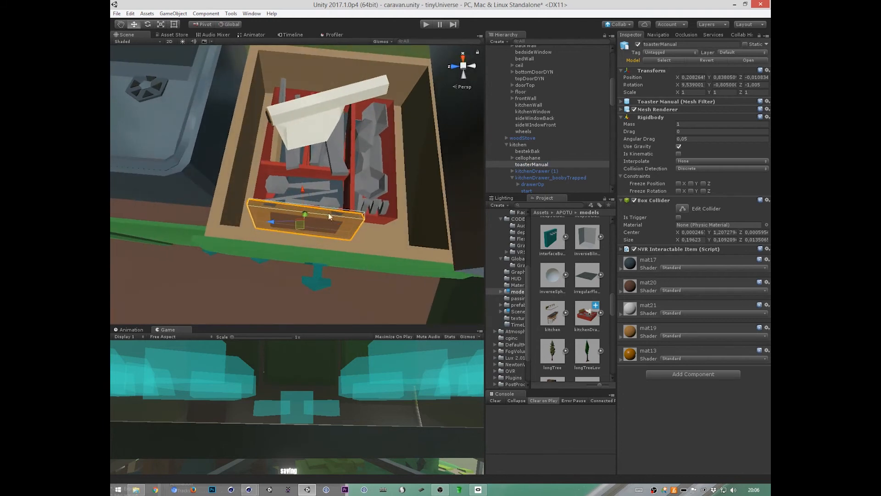
key(x)
alt+drag(317, 254, 386, 253)
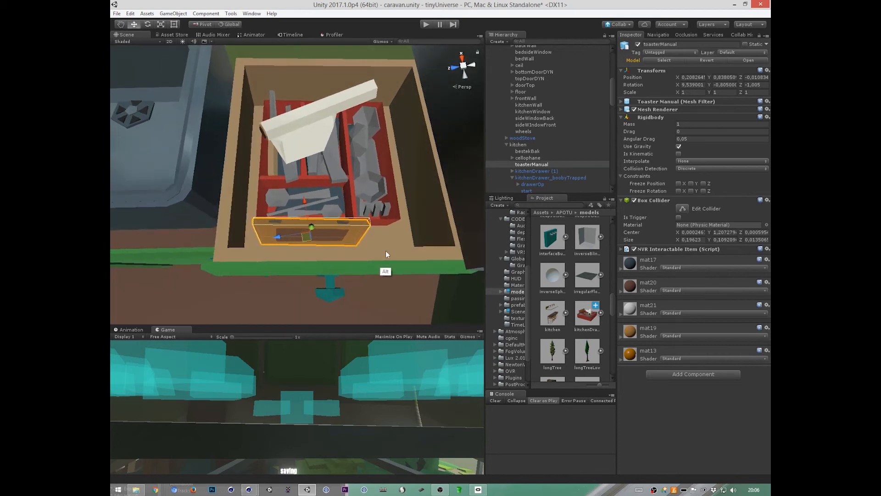
drag(307, 238, 347, 203)
click(342, 203)
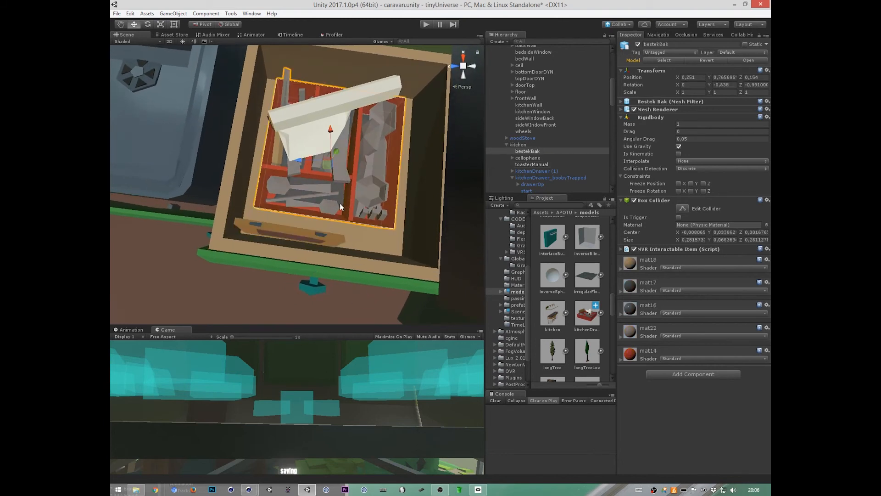
mouse_move(327, 168)
mouse_down()
mouse_move(318, 145)
mouse_move(318, 162)
mouse_up()
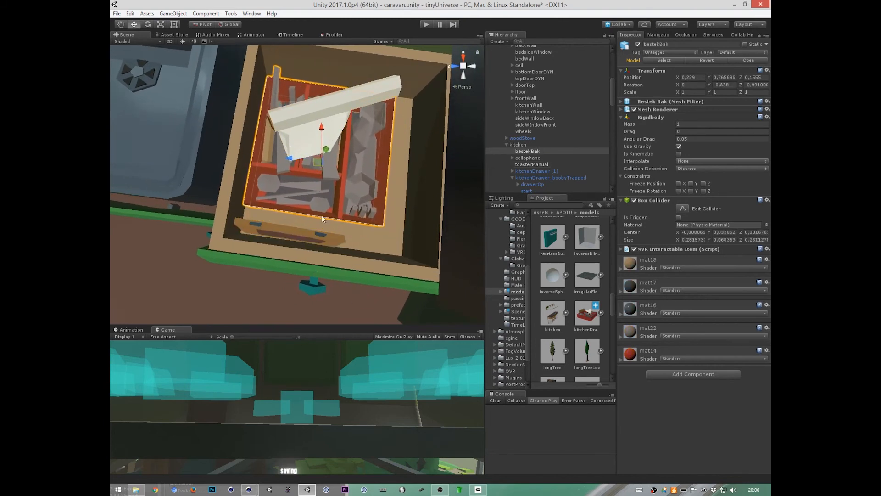
click(308, 235)
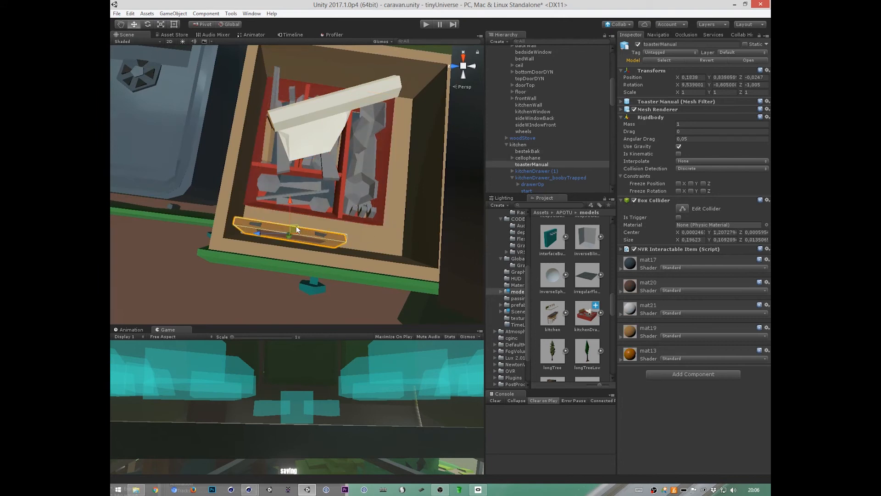
drag(296, 226, 299, 221)
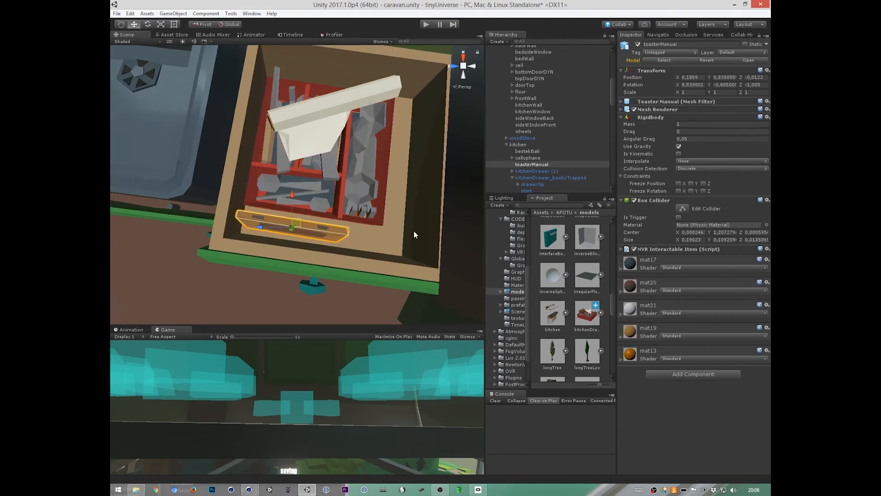
Step: Move cellophane over the cutlery tray and lower it onto it, at a position of about 0.2251, 0.8716, 0.1787
click(325, 99)
drag(333, 109, 328, 133)
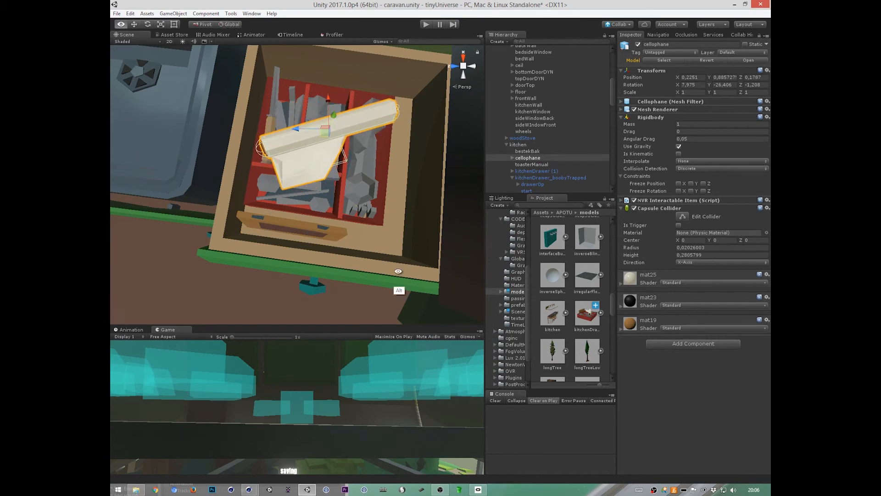
mouse_move(398, 271)
alt+mouse_down()
mouse_move(474, 197)
mouse_move(417, 242)
mouse_move(384, 227)
mouse_move(349, 174)
mouse_move(350, 197)
mouse_move(438, 144)
mouse_move(380, 236)
mouse_move(305, 262)
mouse_move(428, 265)
mouse_move(395, 236)
mouse_move(305, 269)
mouse_move(391, 285)
mouse_move(519, 270)
mouse_move(391, 274)
mouse_move(406, 268)
alt+mouse_up()
drag(219, 185, 219, 194)
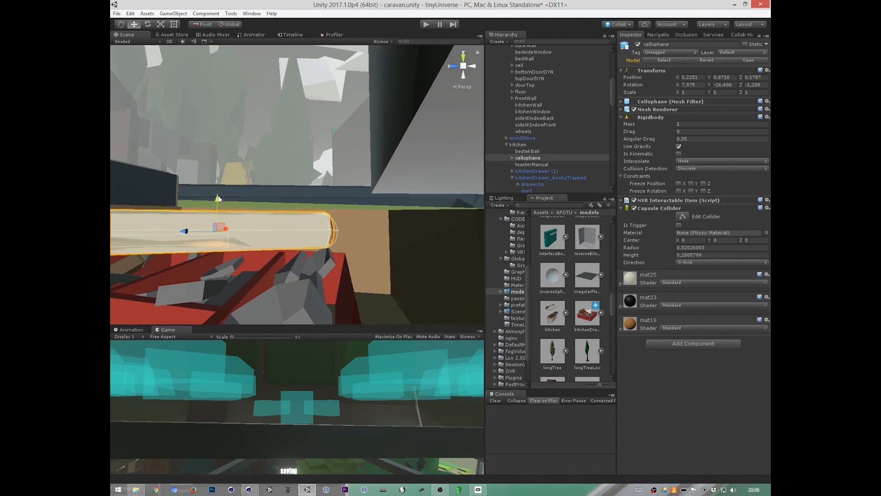
Step: Select bestekBak and inspect the arranged items inside the kitchen drawer, close up and from across the kitchen
mouse_move(305, 275)
alt+mouse_down()
mouse_move(415, 294)
mouse_move(444, 242)
mouse_move(385, 273)
mouse_move(404, 269)
mouse_move(366, 274)
mouse_move(393, 269)
mouse_move(376, 284)
mouse_move(392, 275)
mouse_move(338, 268)
mouse_move(356, 265)
mouse_move(318, 270)
mouse_move(373, 271)
mouse_move(346, 254)
mouse_move(383, 269)
mouse_move(241, 276)
mouse_move(492, 271)
mouse_move(531, 260)
mouse_move(322, 275)
alt+mouse_up()
click(346, 255)
alt+right_drag(322, 276, 308, 260)
alt+drag(309, 260, 403, 266)
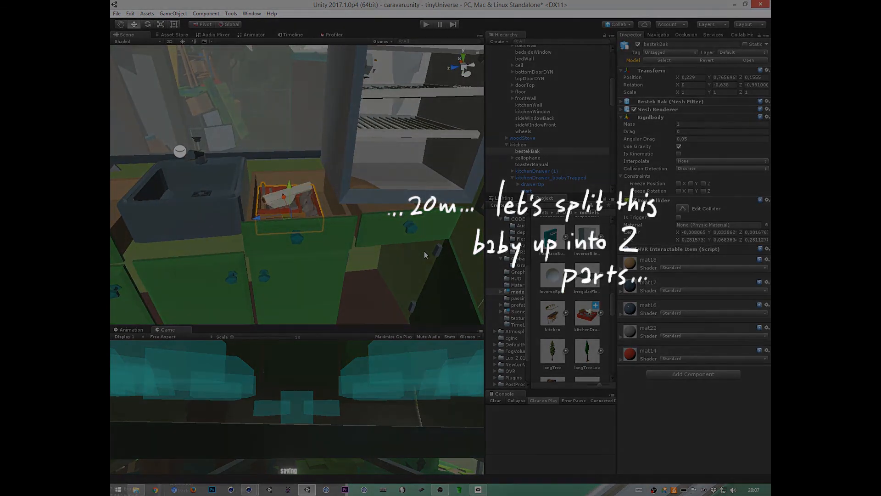